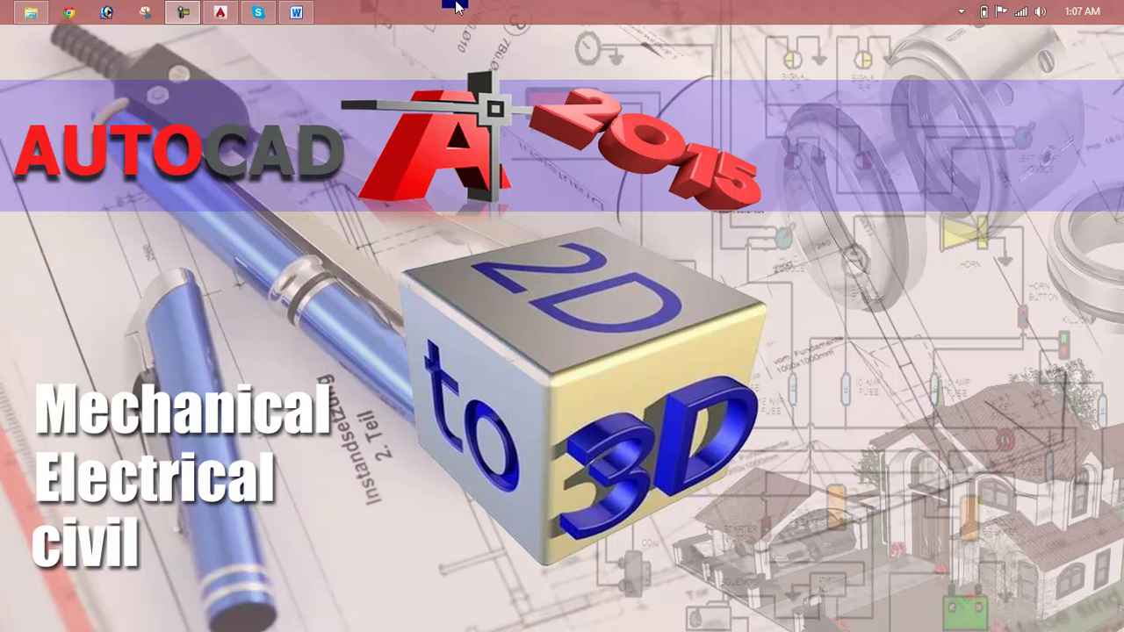
# Step: Show the Lesson 13 Word outline maximized, then switch to AutoCAD 2015
pyautogui.click(304, 9)
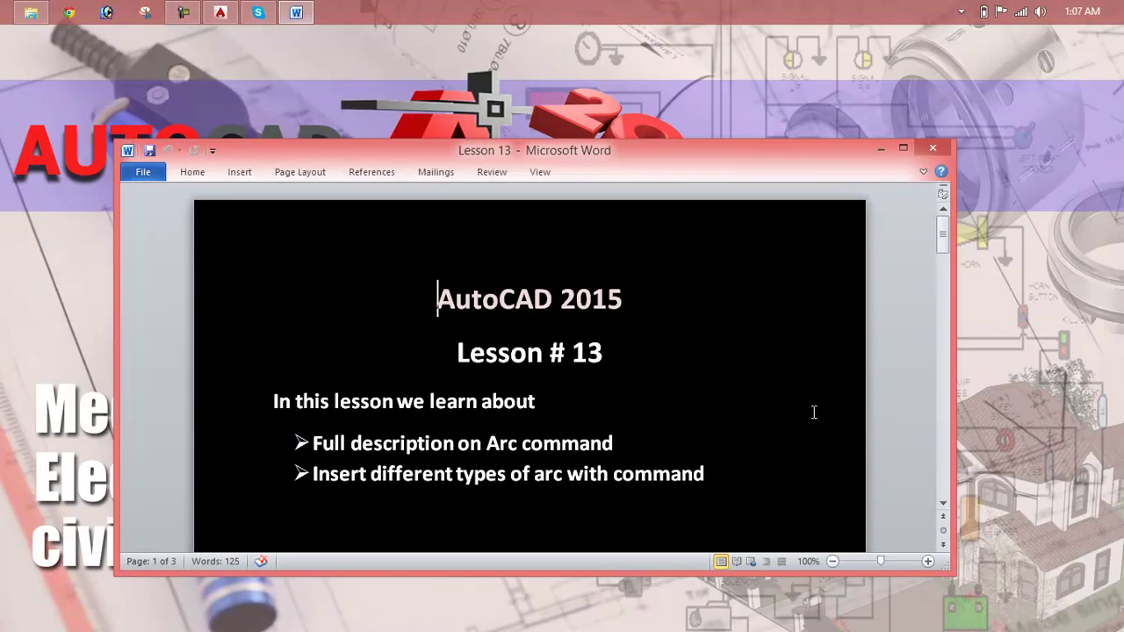
pyautogui.doubleClick(906, 139)
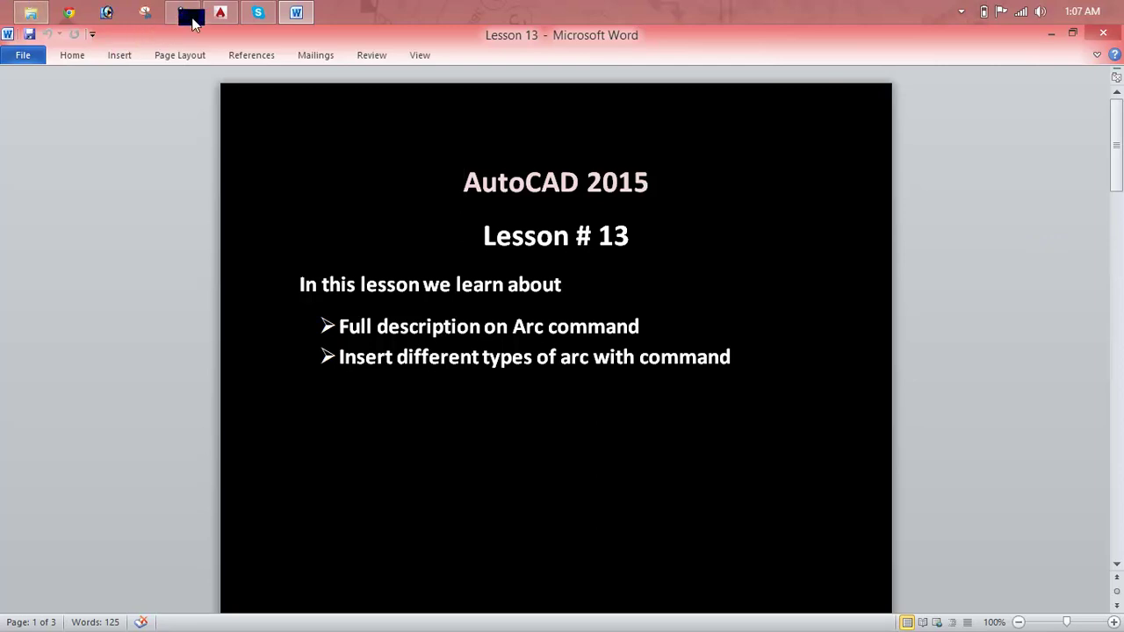
pyautogui.click(224, 13)
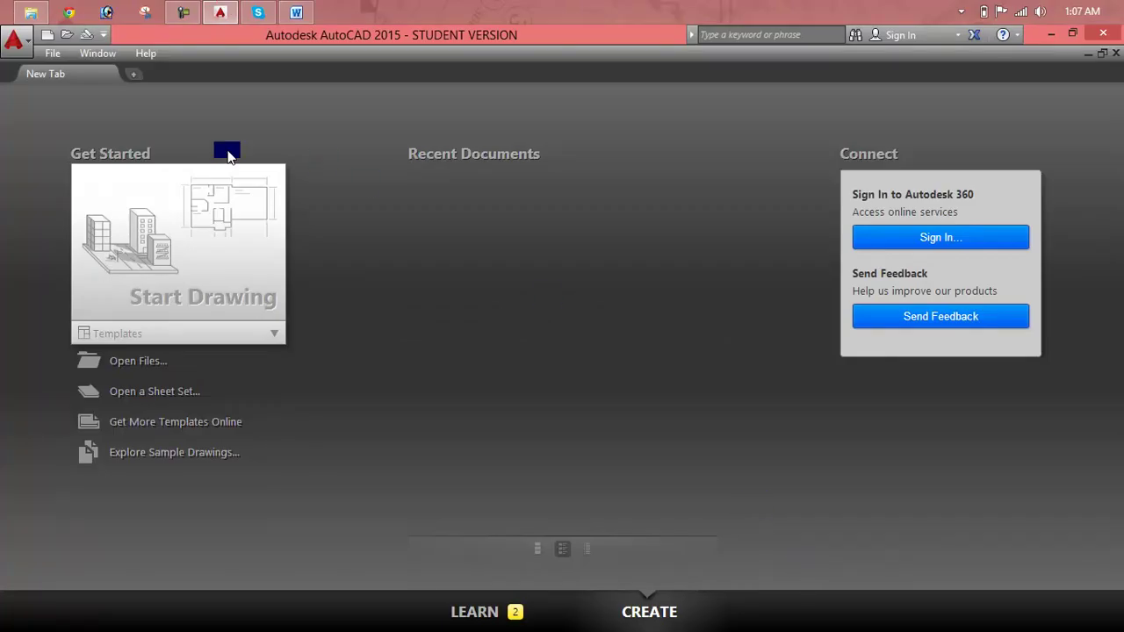
# Step: Start blank Drawing1 with the grid off (F7), then call up units with UN
pyautogui.click(185, 278)
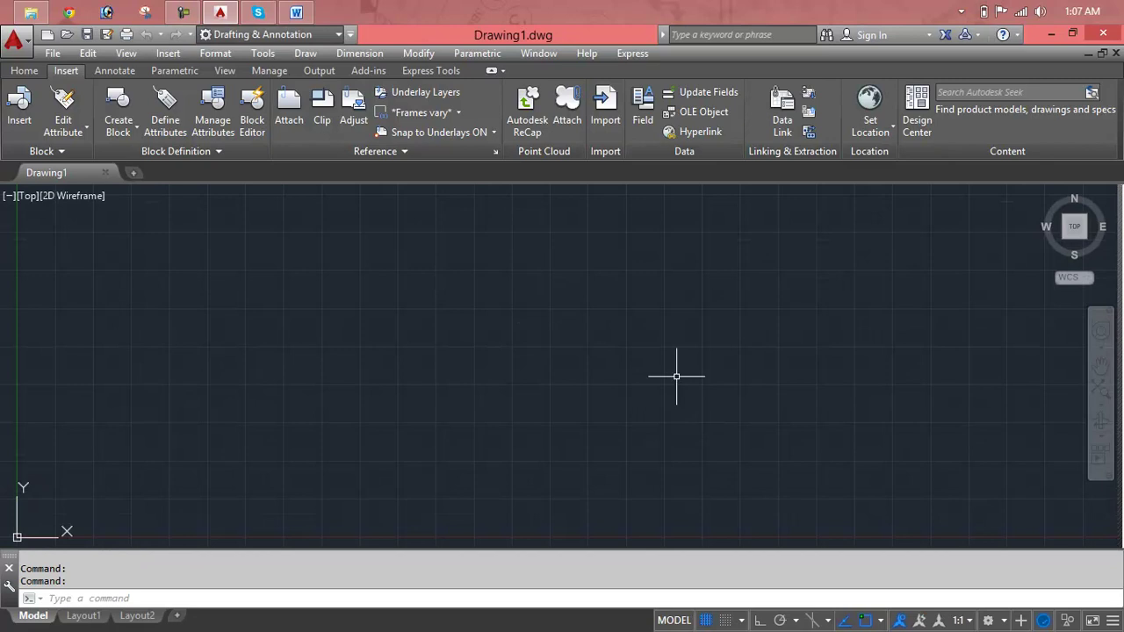
pyautogui.press('F7')
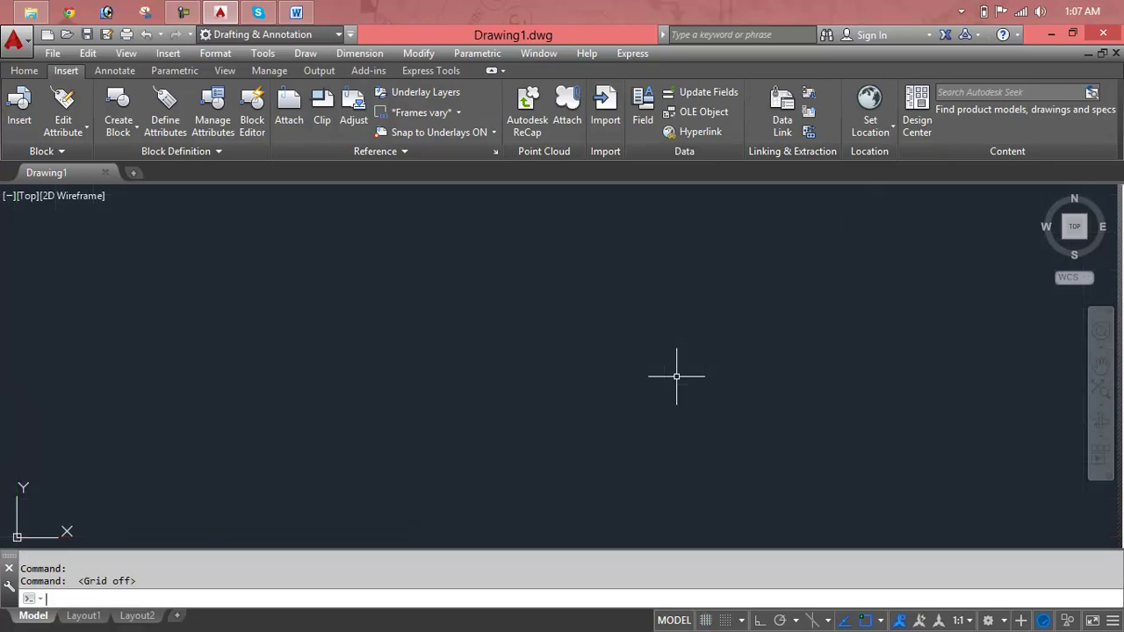
pyautogui.write('un')
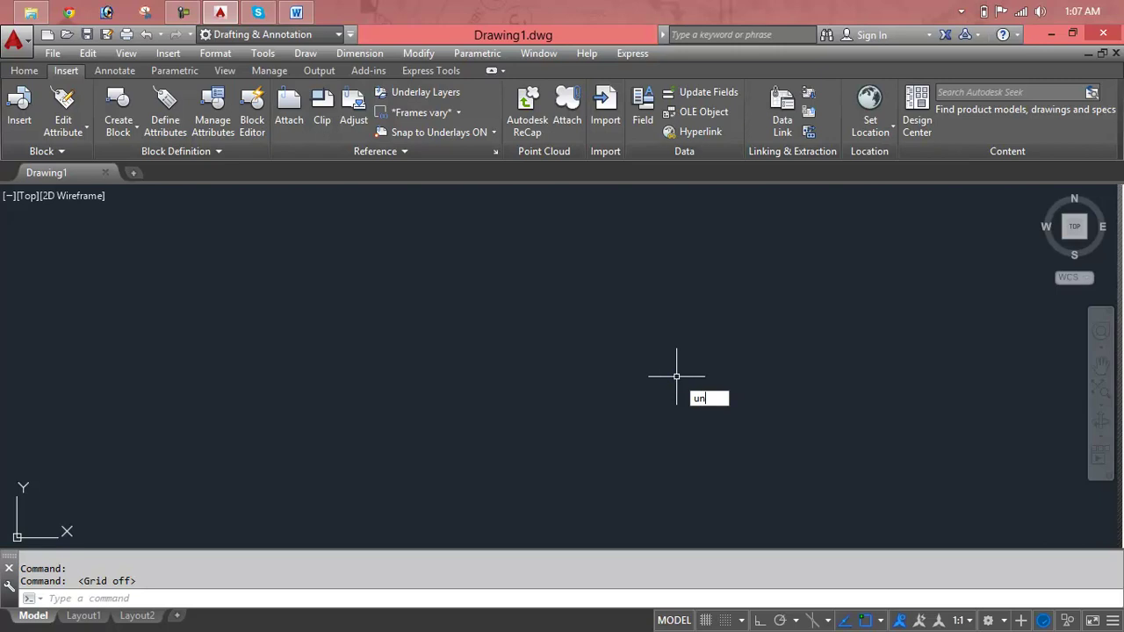
pyautogui.press('Return')
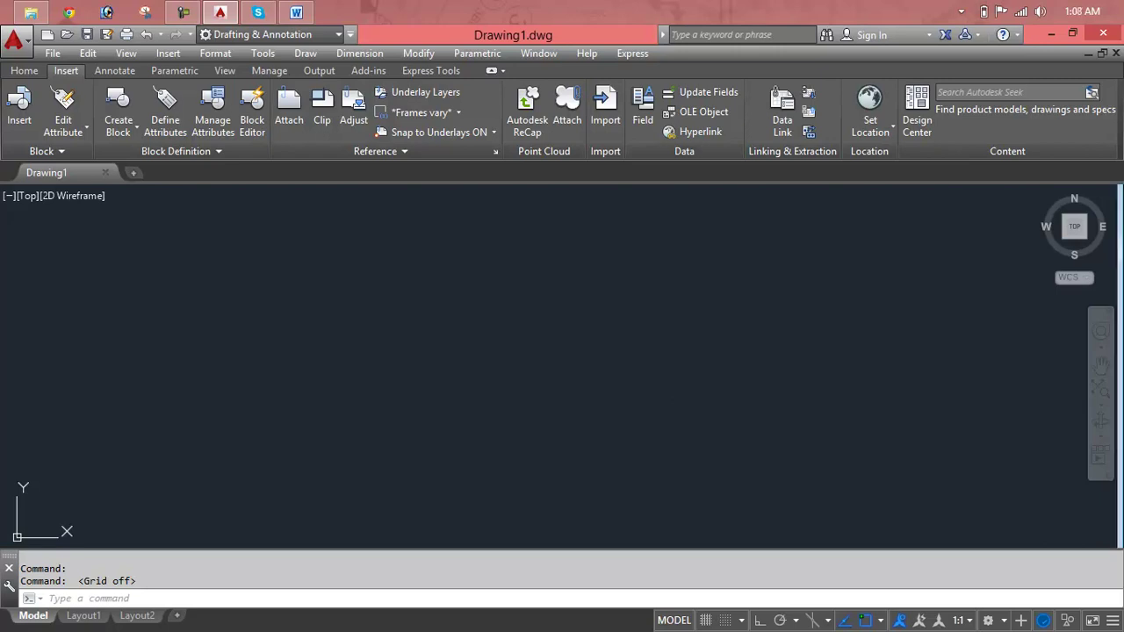
# Step: Set length units to Architectural with 0'-0" precision
pyautogui.click(506, 221)
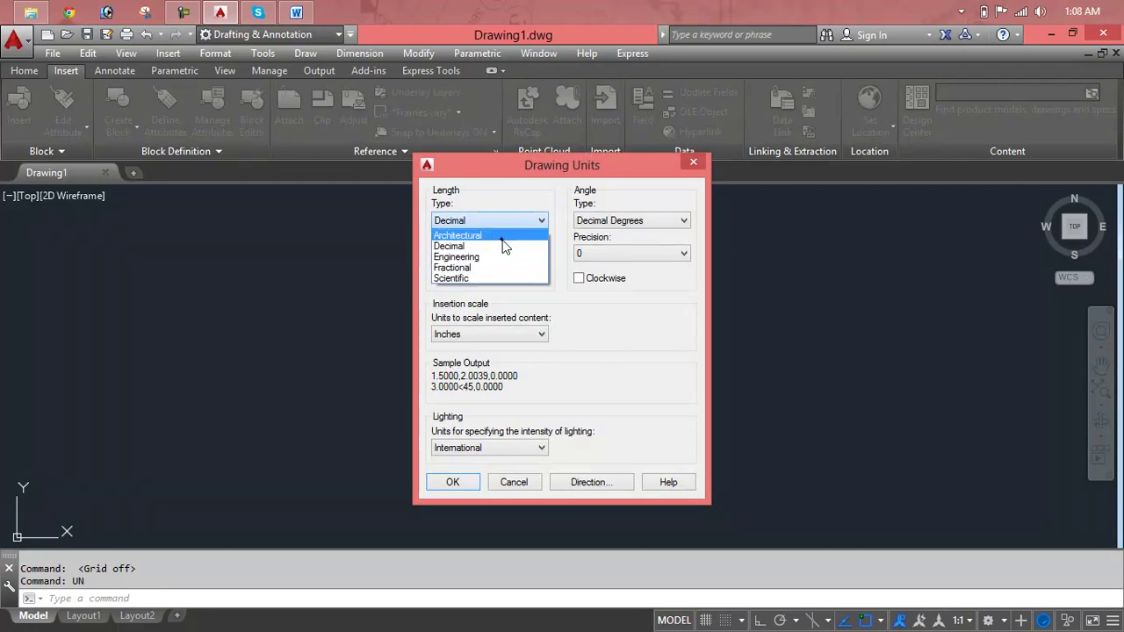
pyautogui.click(501, 237)
pyautogui.click(499, 255)
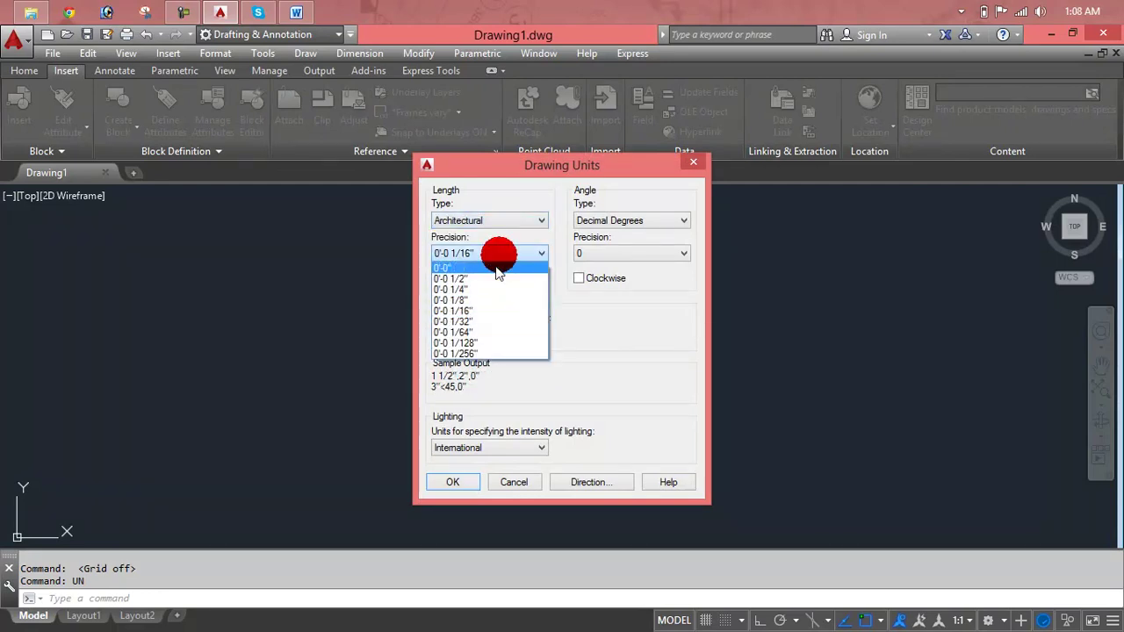
pyautogui.click(497, 261)
pyautogui.click(465, 486)
# Step: Reopen Drawing Units and change the length type to Engineering
pyautogui.press('Return')
pyautogui.click(527, 235)
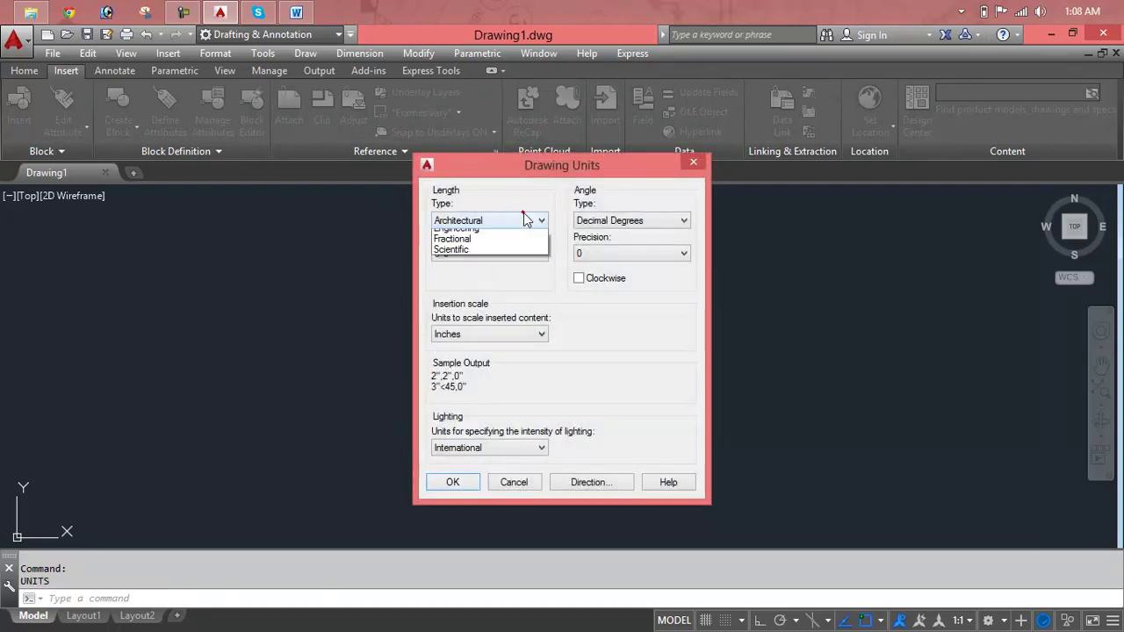
pyautogui.click(504, 256)
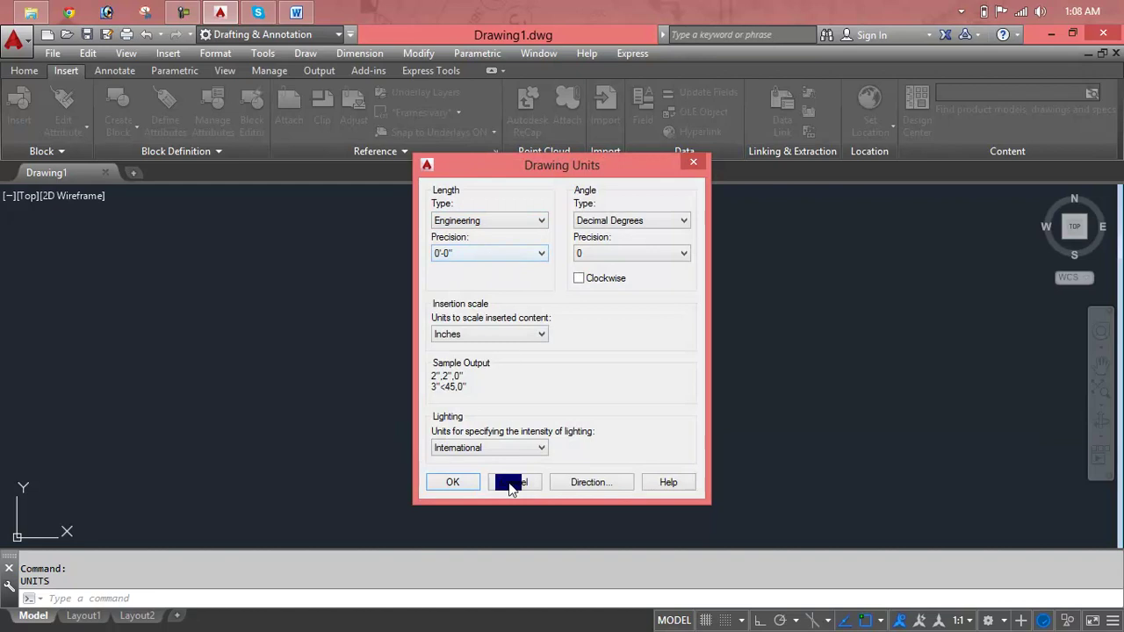
pyautogui.click(455, 483)
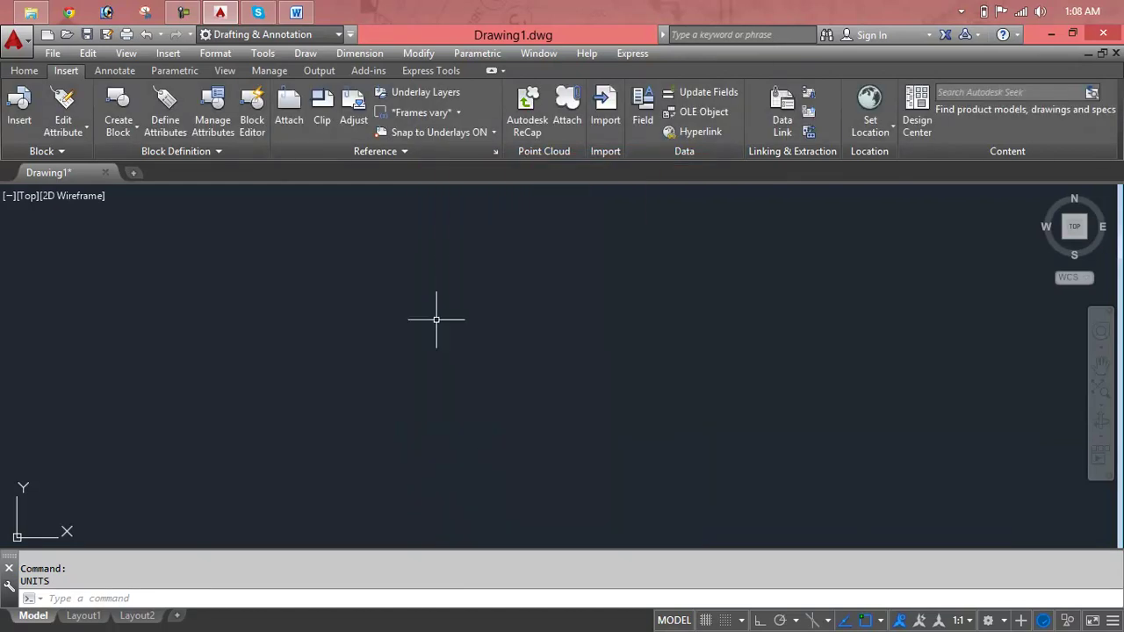
# Step: On the Home tab's Draw panel, expand the Arc dropdown to list all arc methods
pyautogui.press('Escape')
pyautogui.press('Escape')
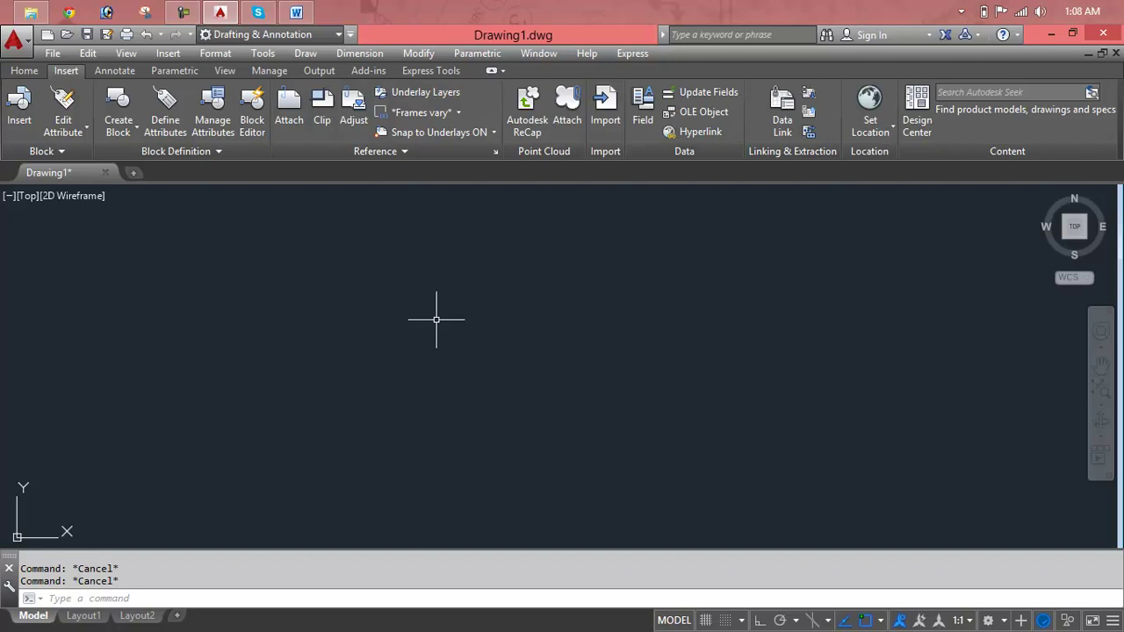
pyautogui.click(12, 74)
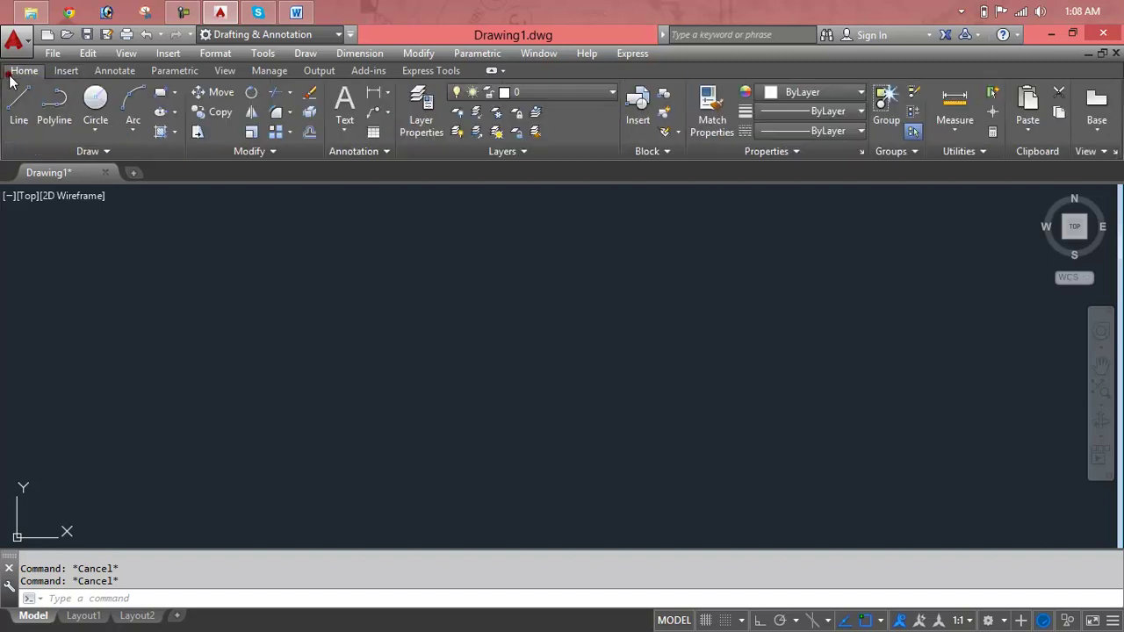
pyautogui.click(92, 131)
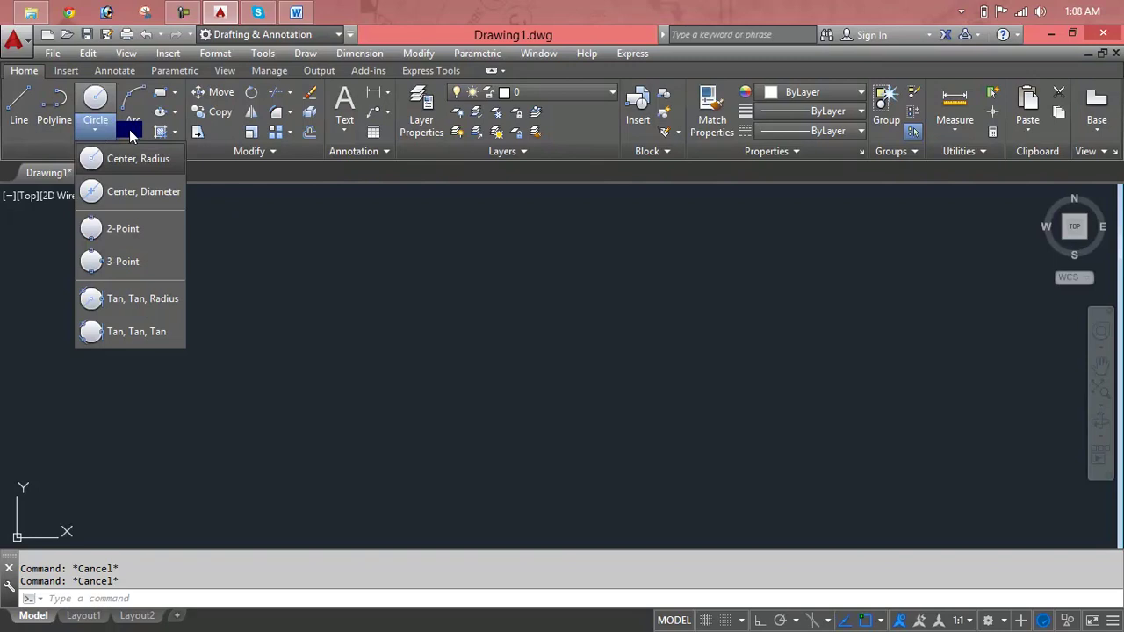
pyautogui.click(129, 129)
pyautogui.click(129, 129)
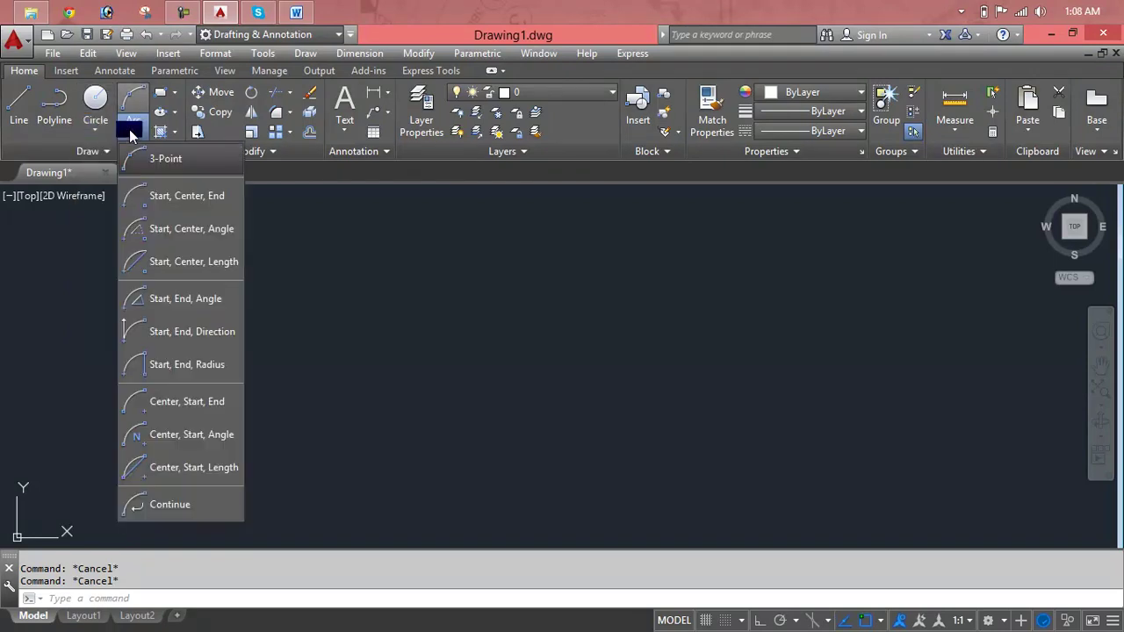
pyautogui.click(296, 11)
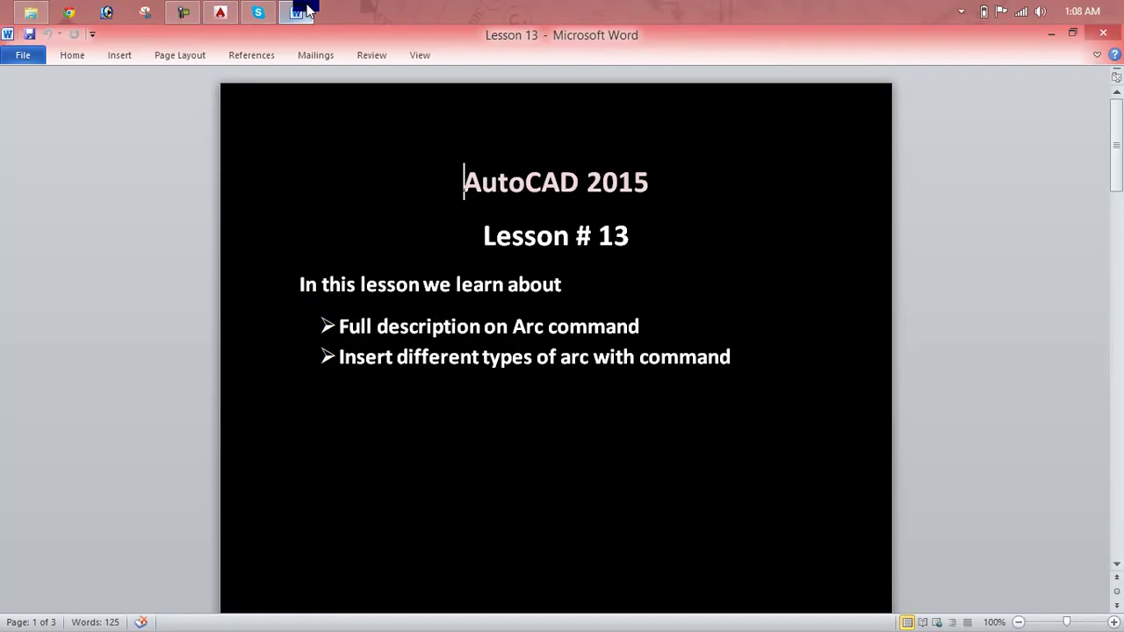
pyautogui.click(308, 10)
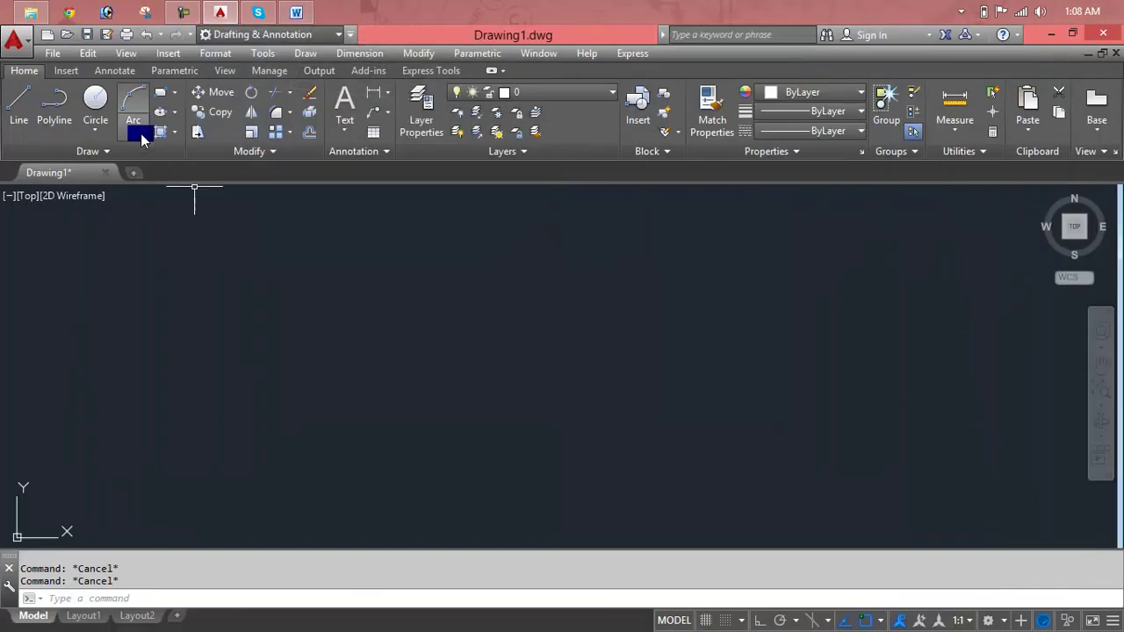
pyautogui.click(137, 131)
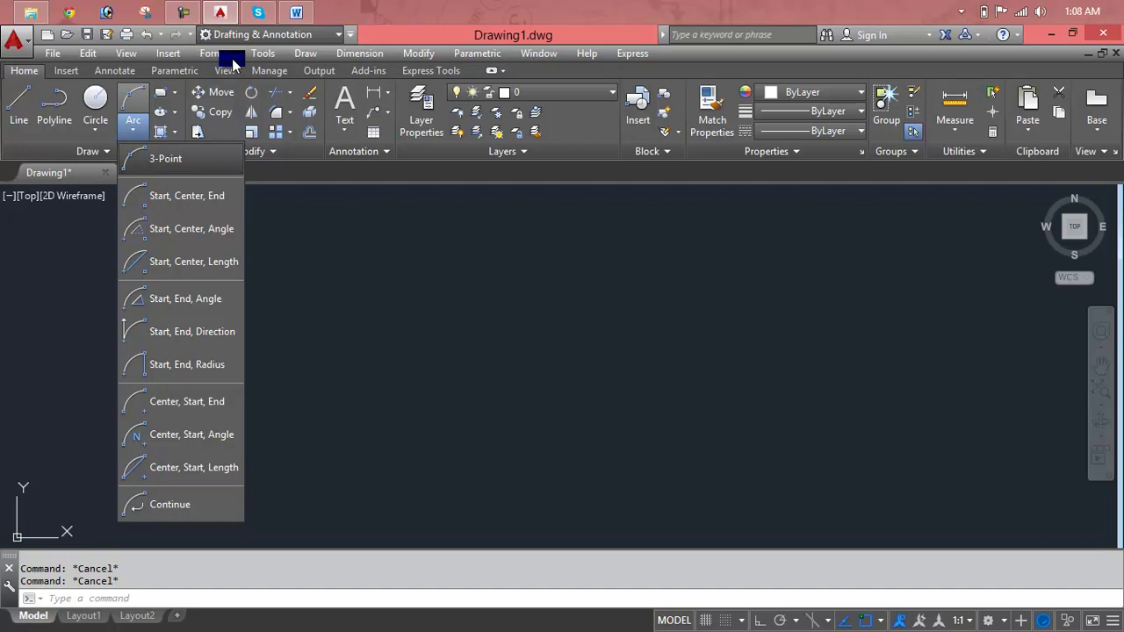
# Step: Browse the Tools and Draw menus and the Arc dropdown, then close them all with Esc
pyautogui.click(295, 58)
pyautogui.click(298, 55)
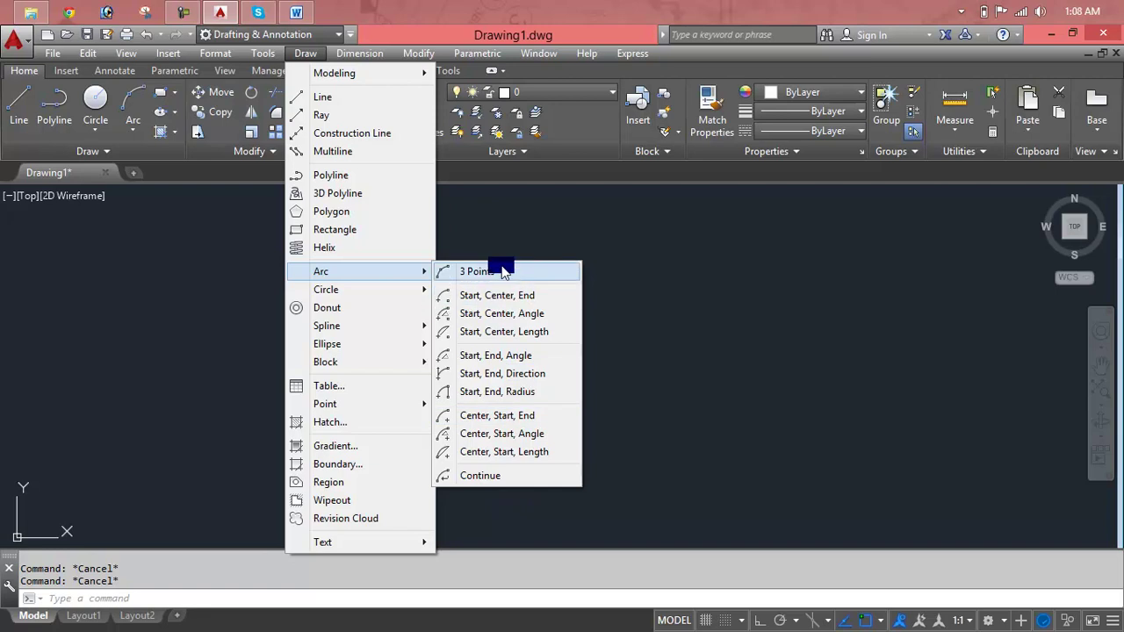
pyautogui.moveTo(331, 54)
pyautogui.click(743, 369)
pyautogui.click(305, 53)
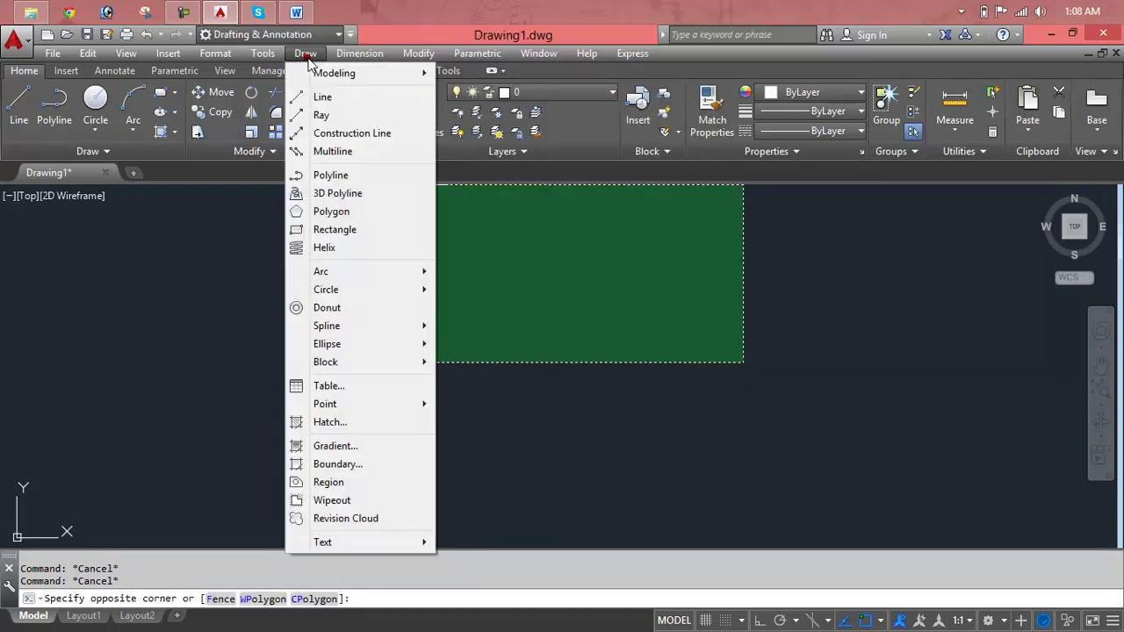
pyautogui.click(218, 246)
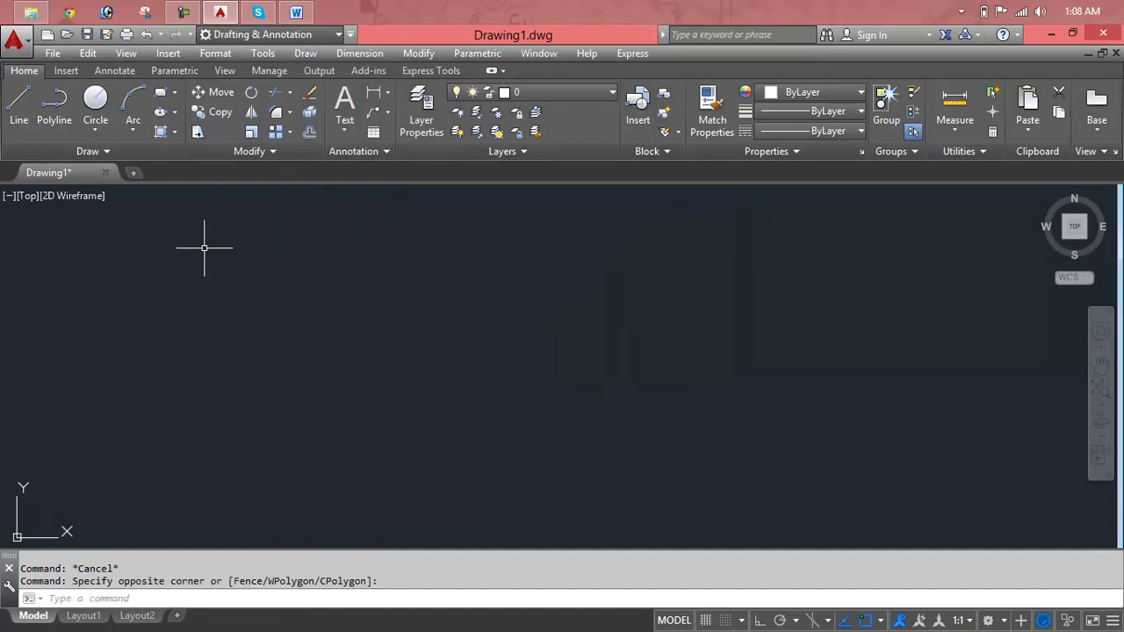
pyautogui.click(132, 130)
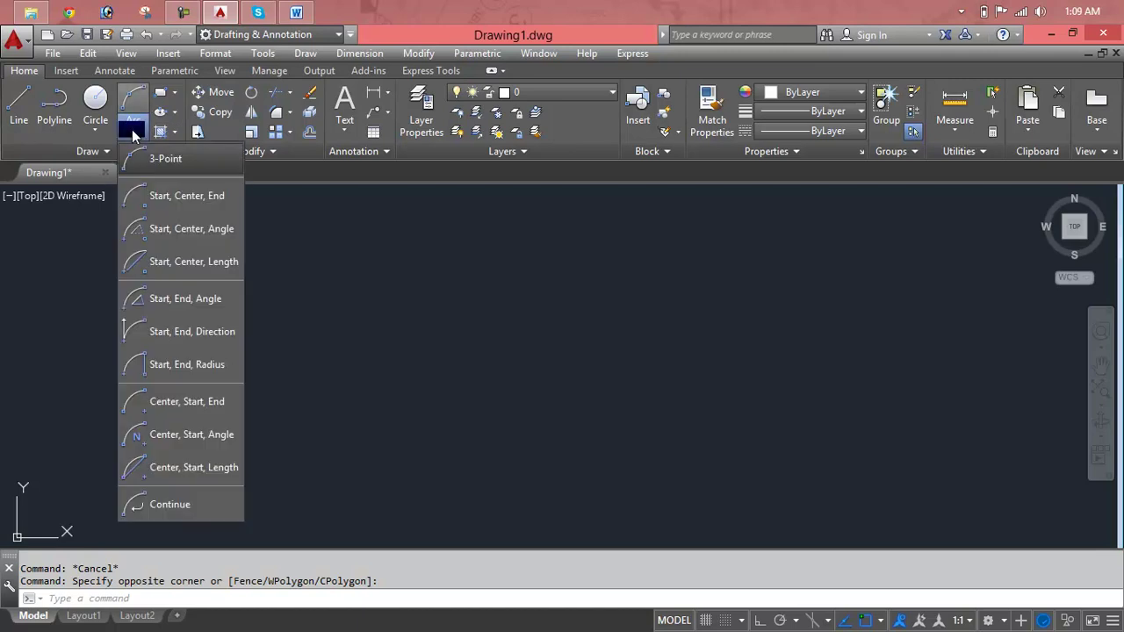
pyautogui.click(396, 296)
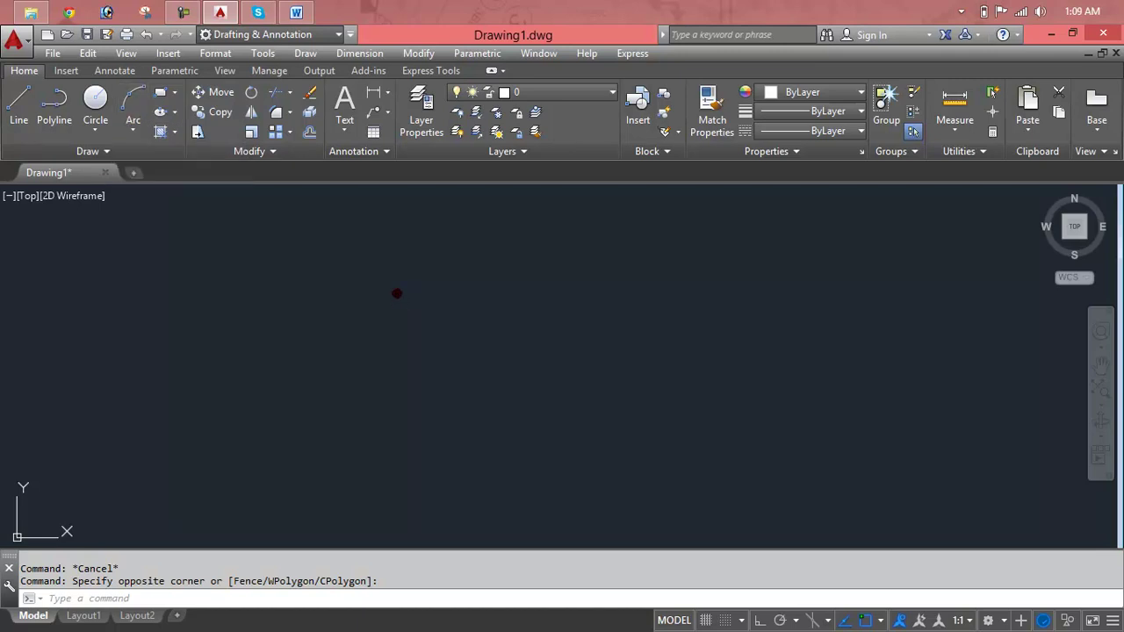
pyautogui.press('Escape')
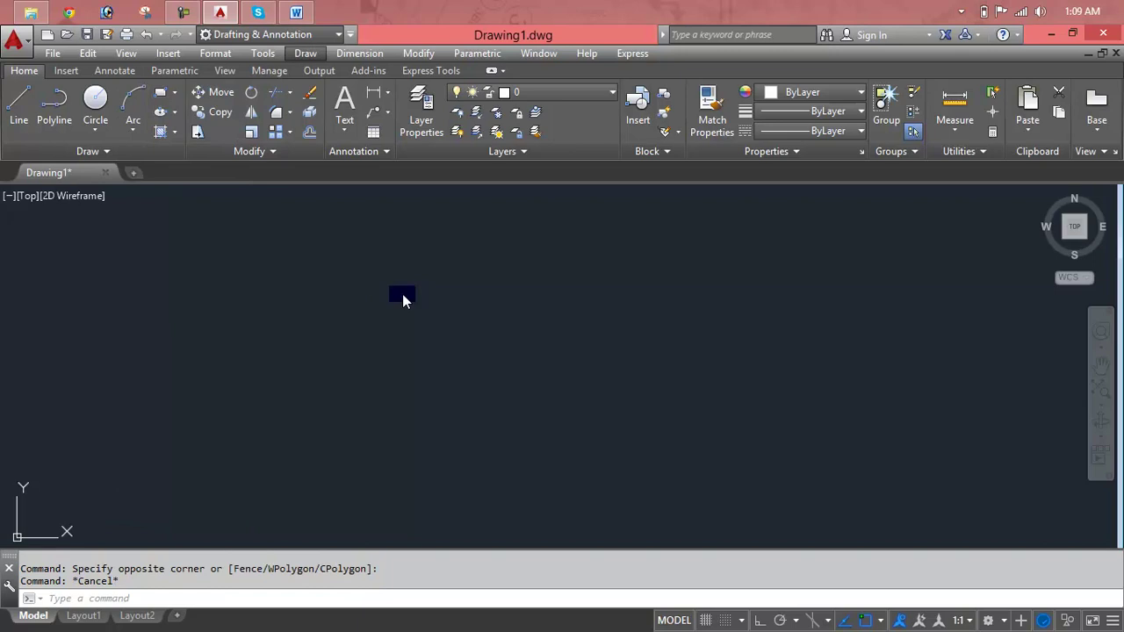
# Step: Draw a 3-Point arc from lower left, through top centre, to lower right
pyautogui.click(131, 127)
pyautogui.click(152, 168)
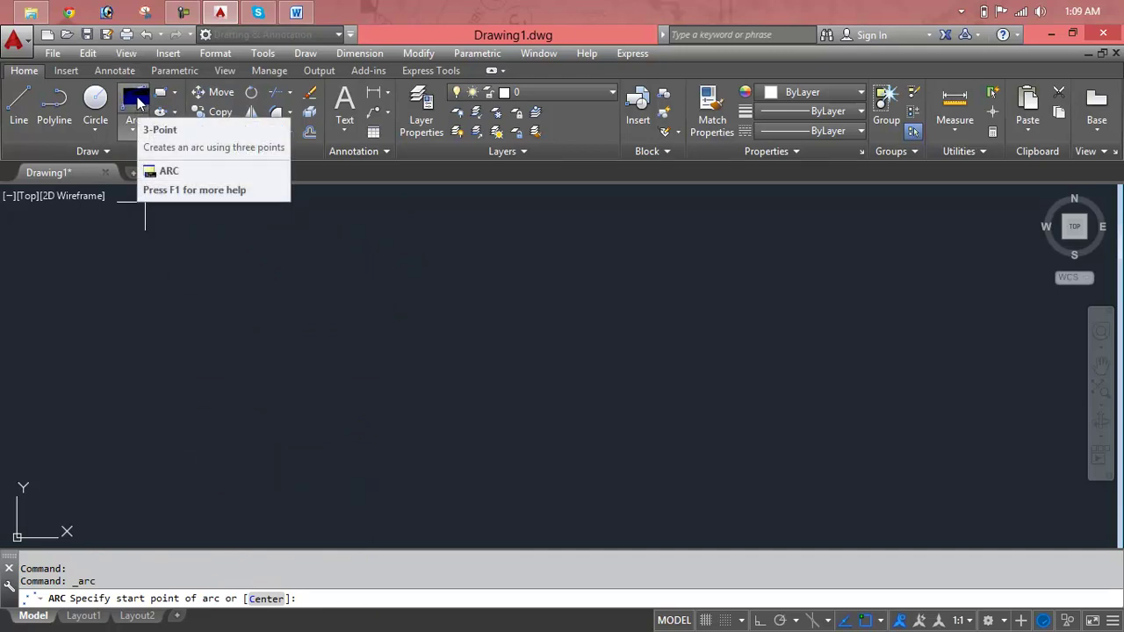
pyautogui.click(193, 430)
pyautogui.click(493, 278)
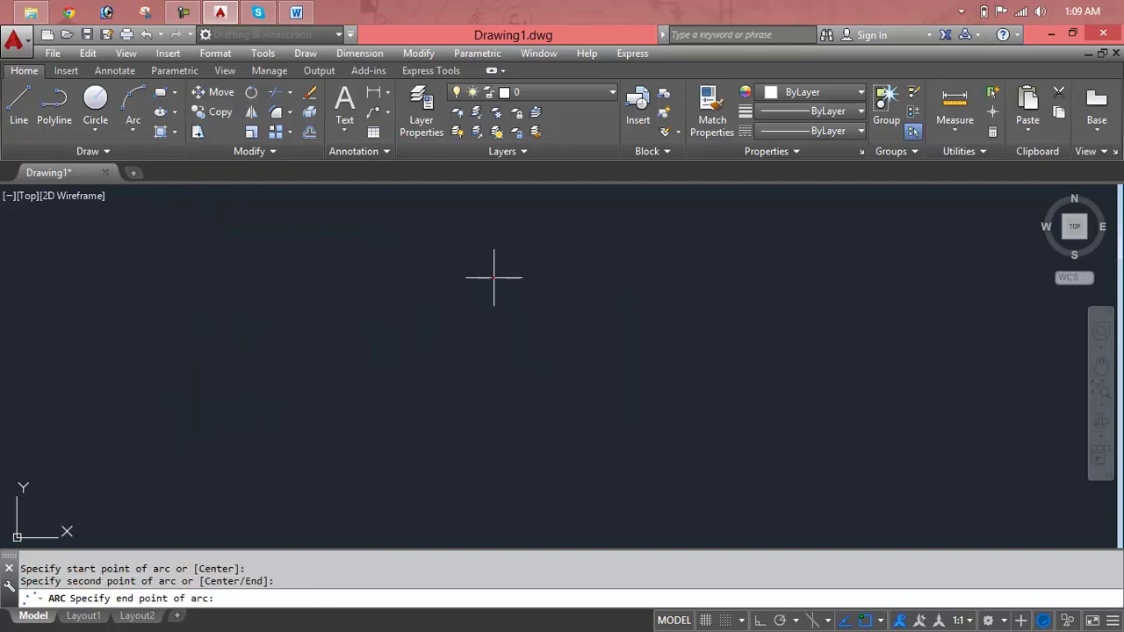
pyautogui.click(814, 452)
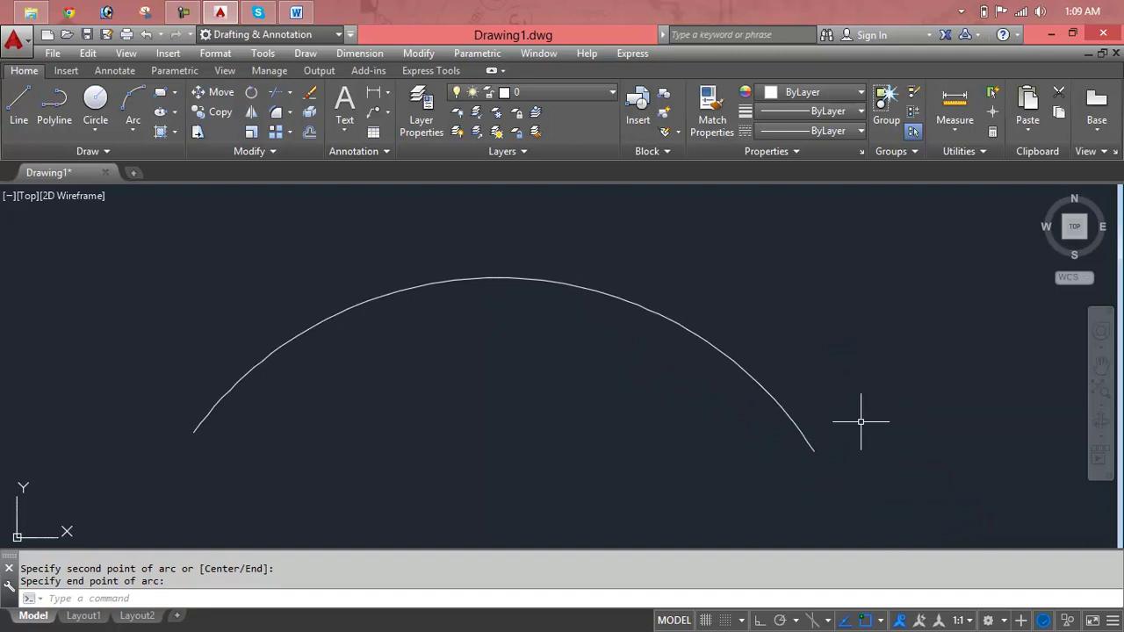
# Step: Select and erase the trial arc, then start a line with L
pyautogui.press('Escape')
pyautogui.press('Escape')
pyautogui.click(785, 403)
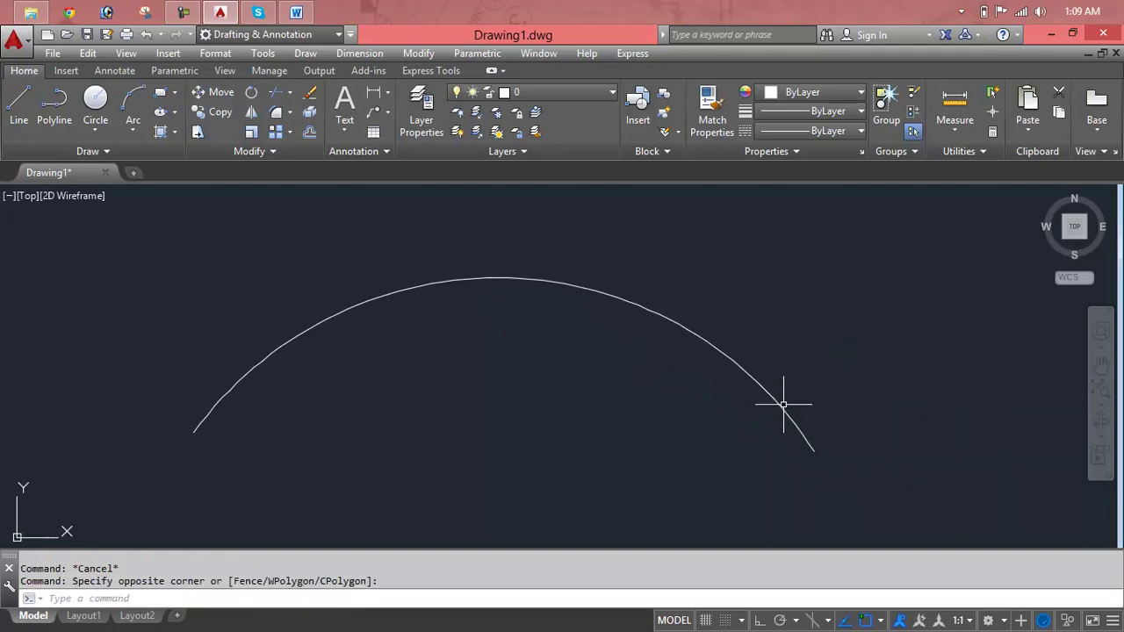
pyautogui.press('Escape')
pyautogui.click(769, 397)
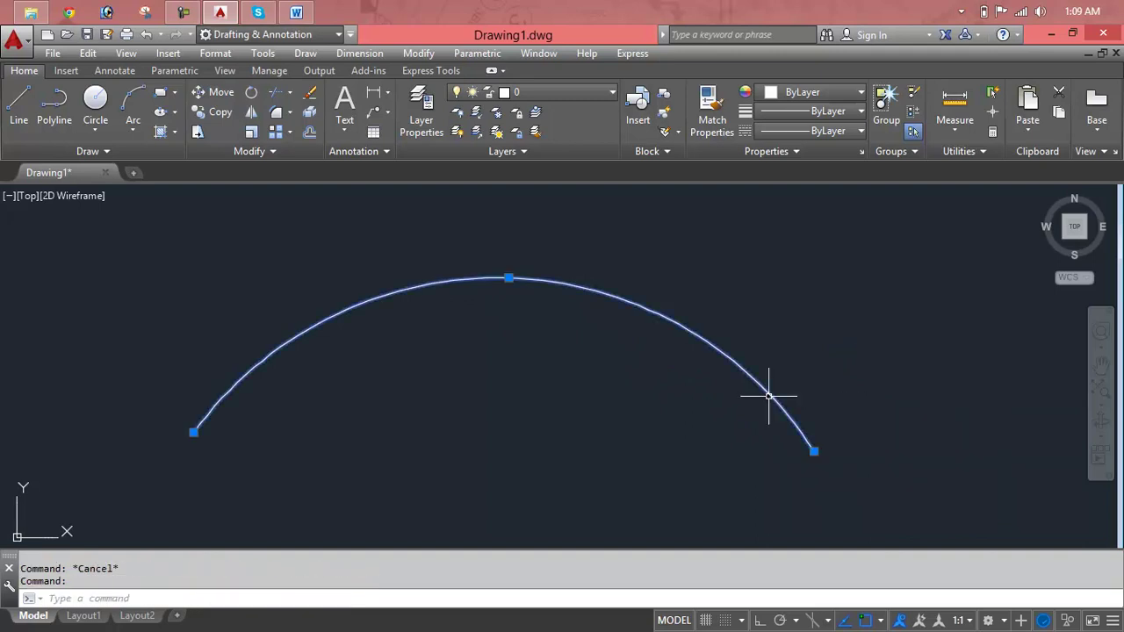
pyautogui.press('Delete')
pyautogui.press('Escape')
pyautogui.press('Escape')
pyautogui.write('l')
pyautogui.press('Return')
# Step: Draw a 10-foot horizontal line with Ortho turned on
pyautogui.click(285, 388)
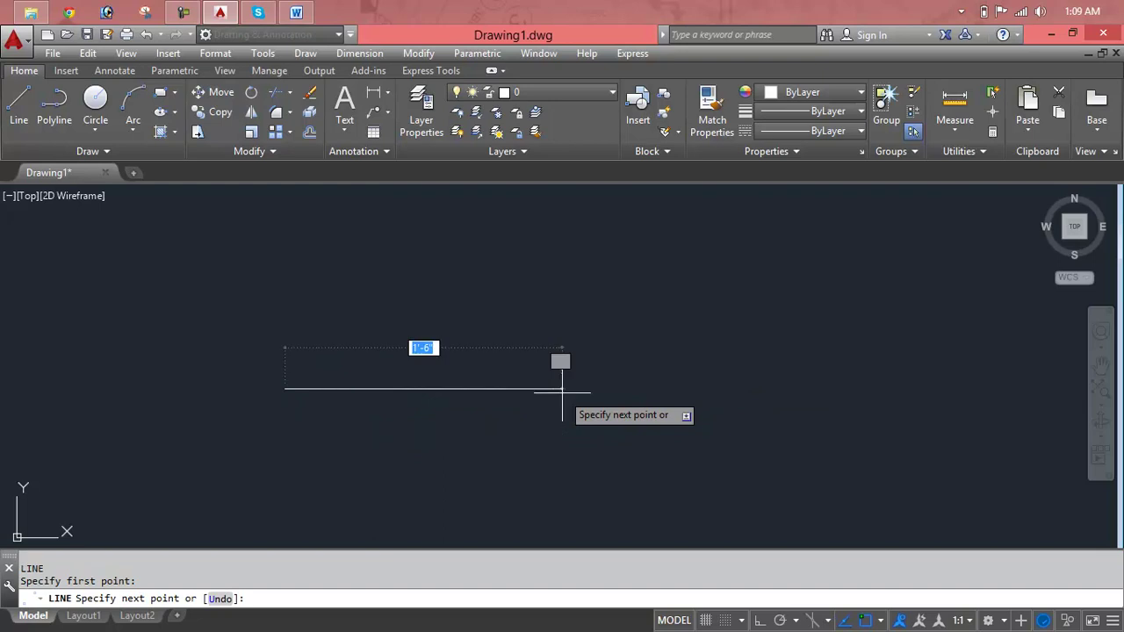
pyautogui.press('F8')
pyautogui.write('10')
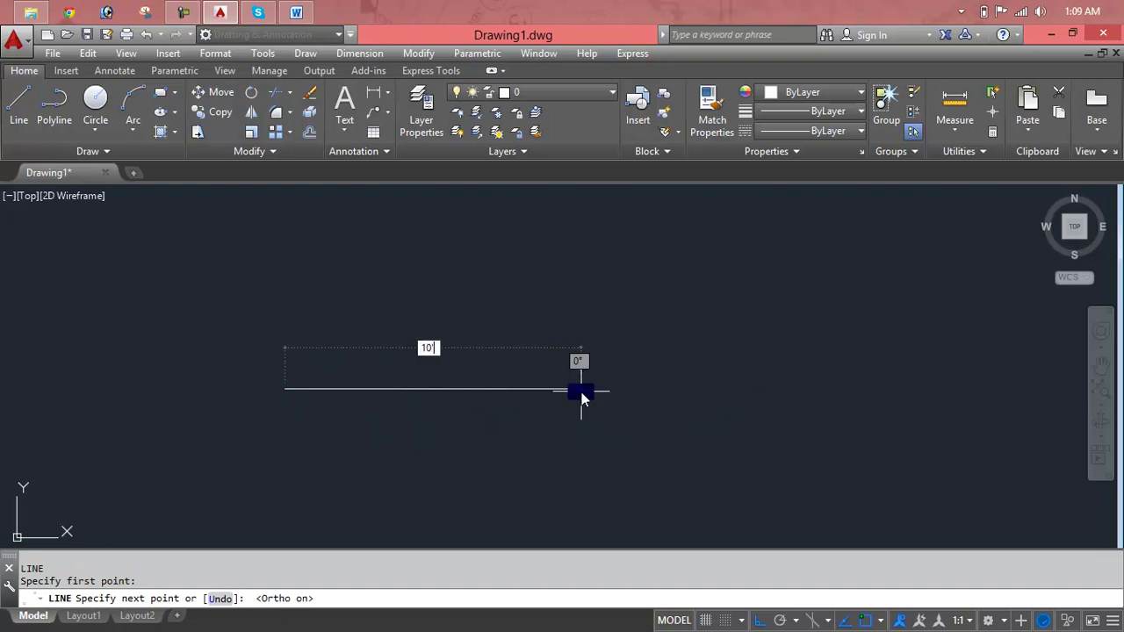
pyautogui.press('Return')
pyautogui.press('Escape')
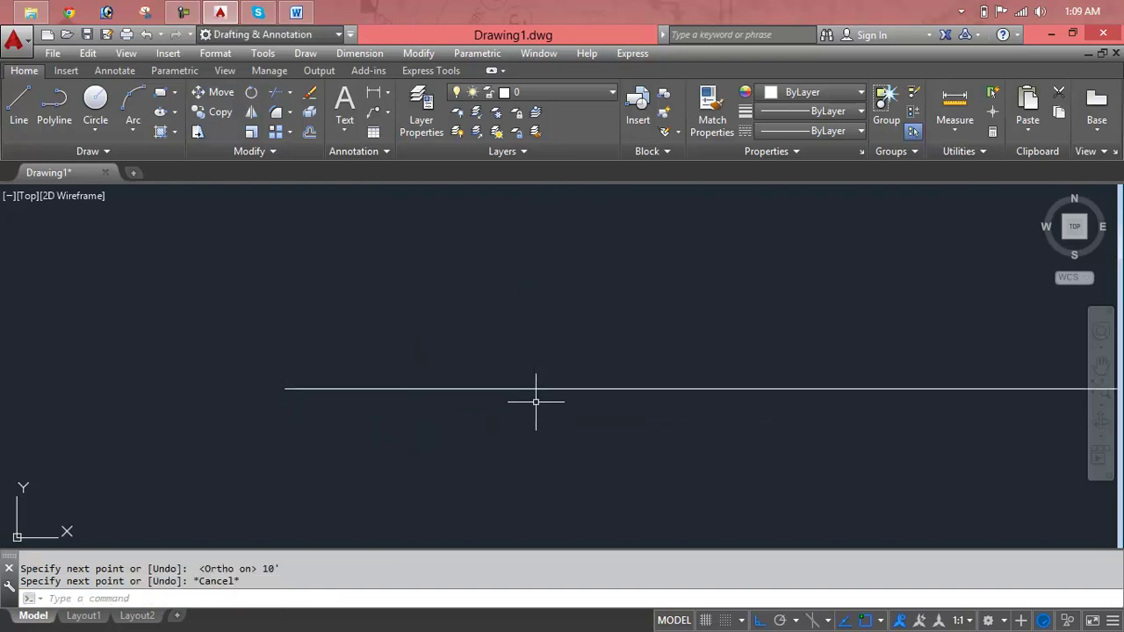
pyautogui.press('Escape')
pyautogui.press('Escape')
# Step: Zoom All to fit the drawing, then pan to bring the UCS icon into view
pyautogui.write('za')
pyautogui.press('Return')
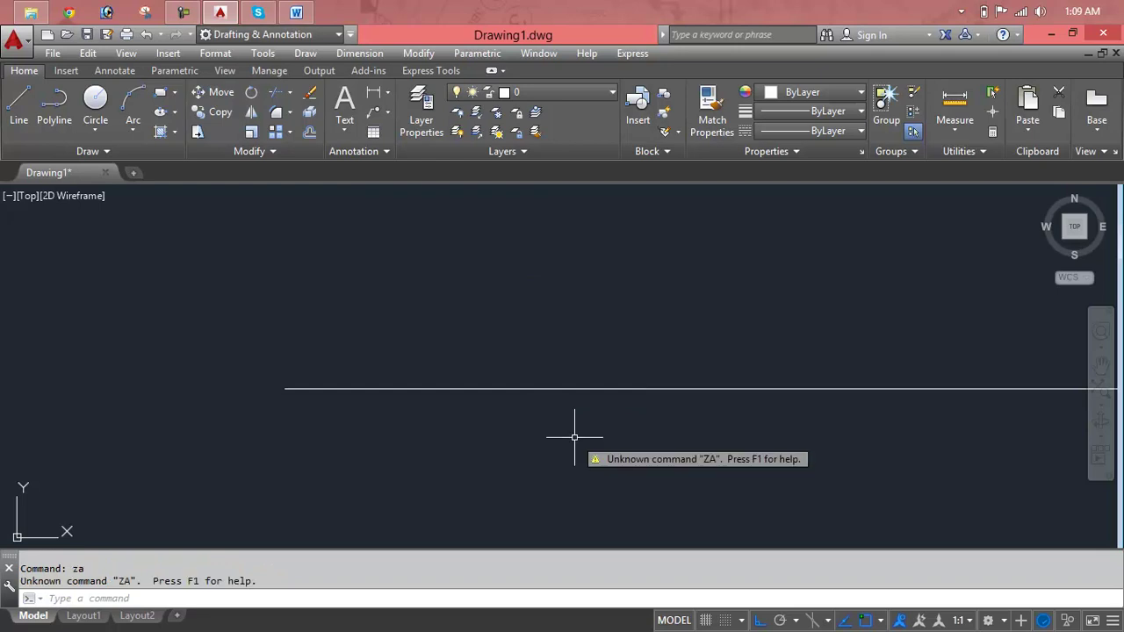
pyautogui.press('Escape')
pyautogui.press('Escape')
pyautogui.write('z')
pyautogui.press('Return')
pyautogui.write('a')
pyautogui.press('Return')
pyautogui.scroll(-1, 518, 445)
pyautogui.moveTo(530, 444); pyautogui.dragTo(487, 404, button='middle')
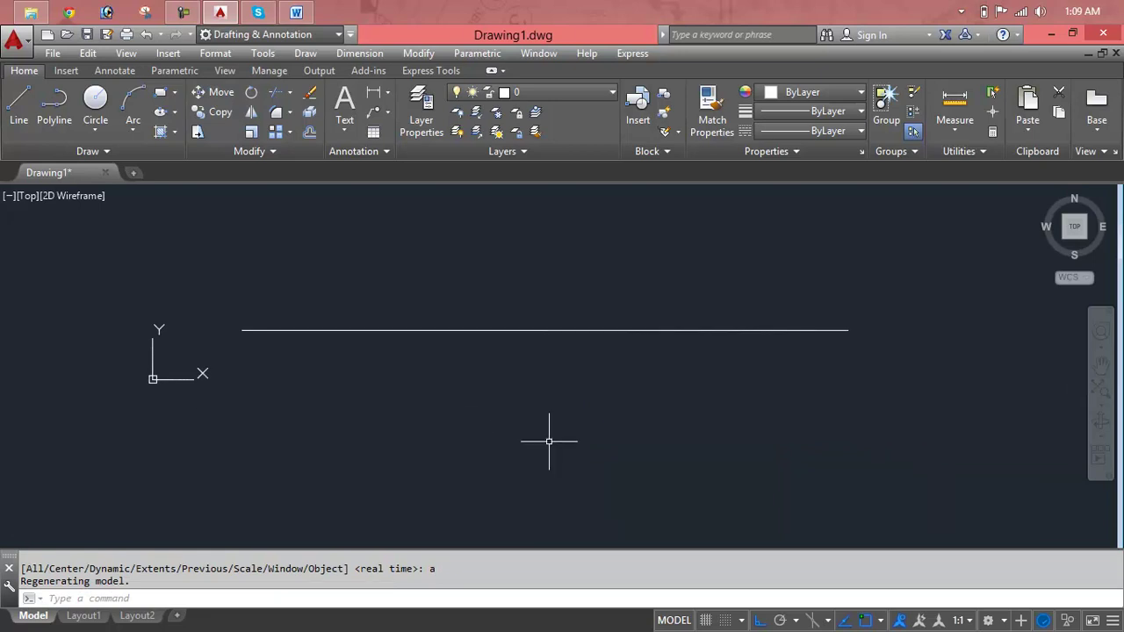
# Step: In UCS settings, uncheck Display at UCS origin point and apply it
pyautogui.write('uc')
pyautogui.press('Return')
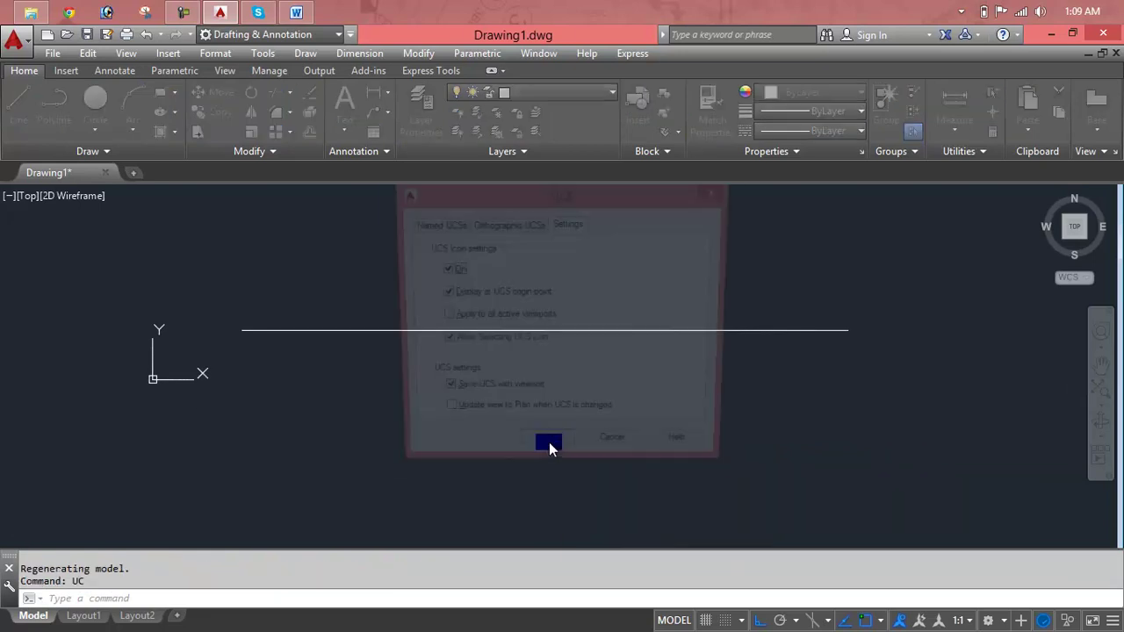
pyautogui.click(481, 294)
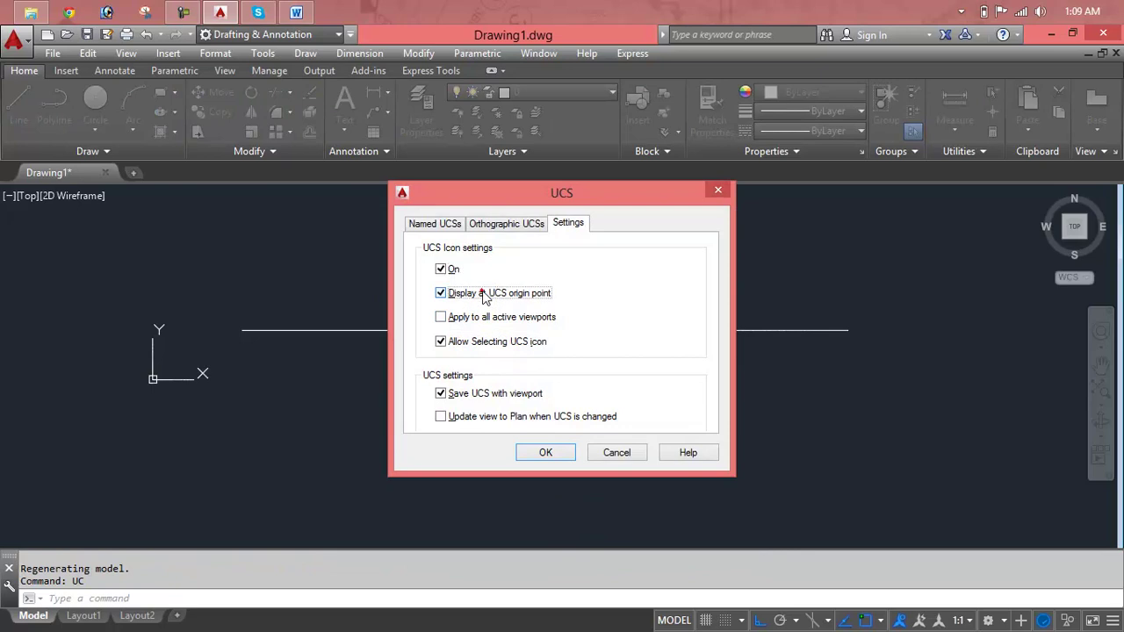
pyautogui.click(545, 453)
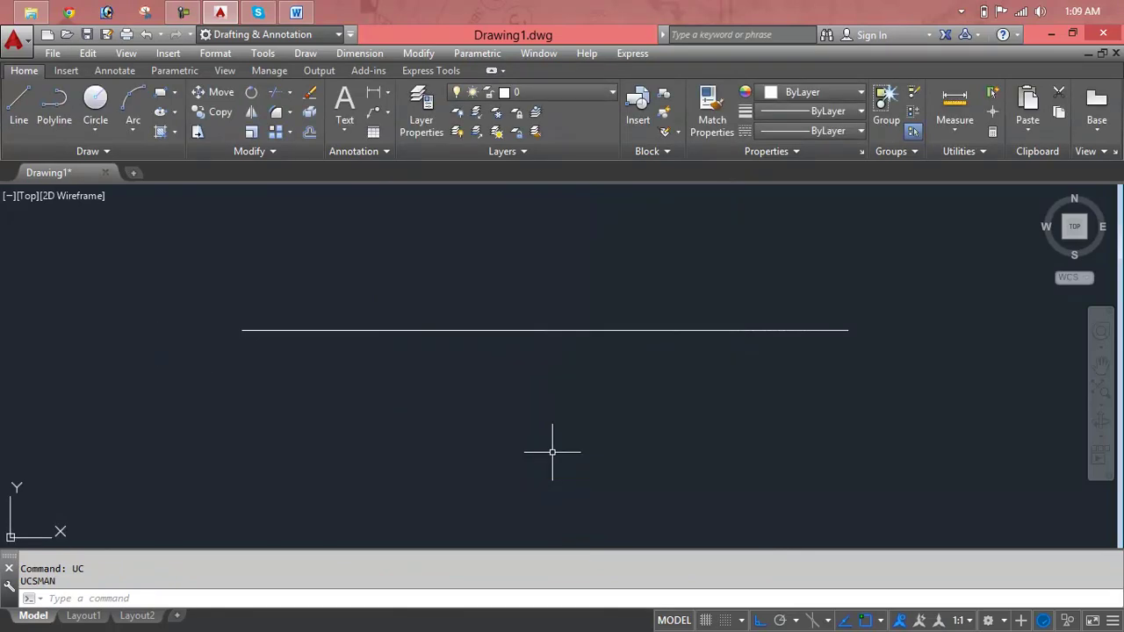
pyautogui.moveTo(526, 340); pyautogui.dragTo(525, 456, button='middle')
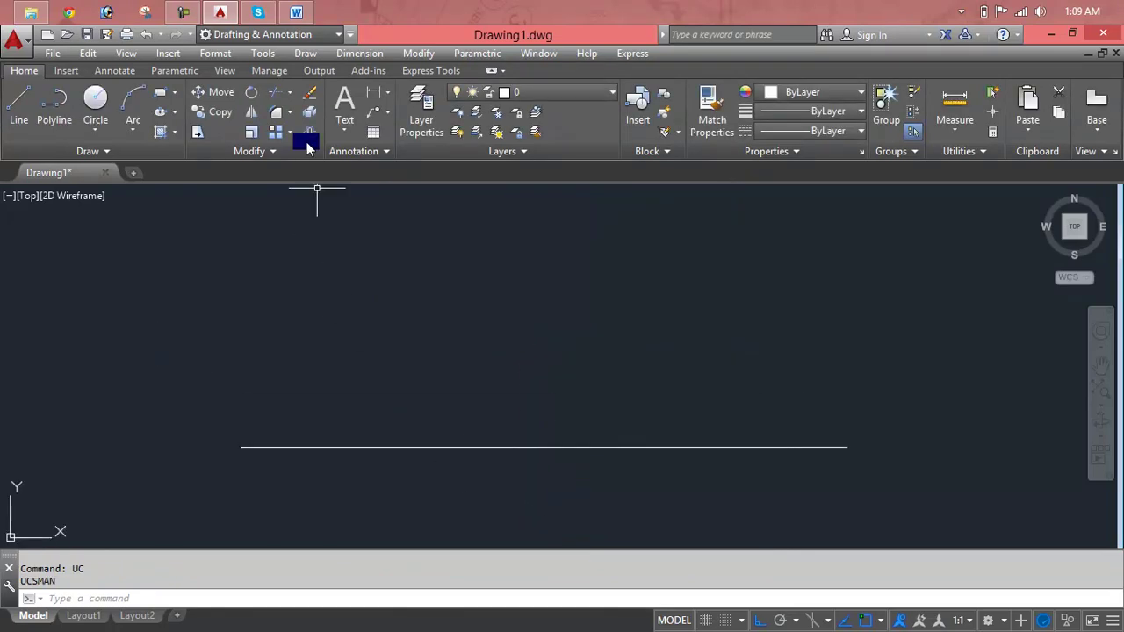
pyautogui.click(146, 115)
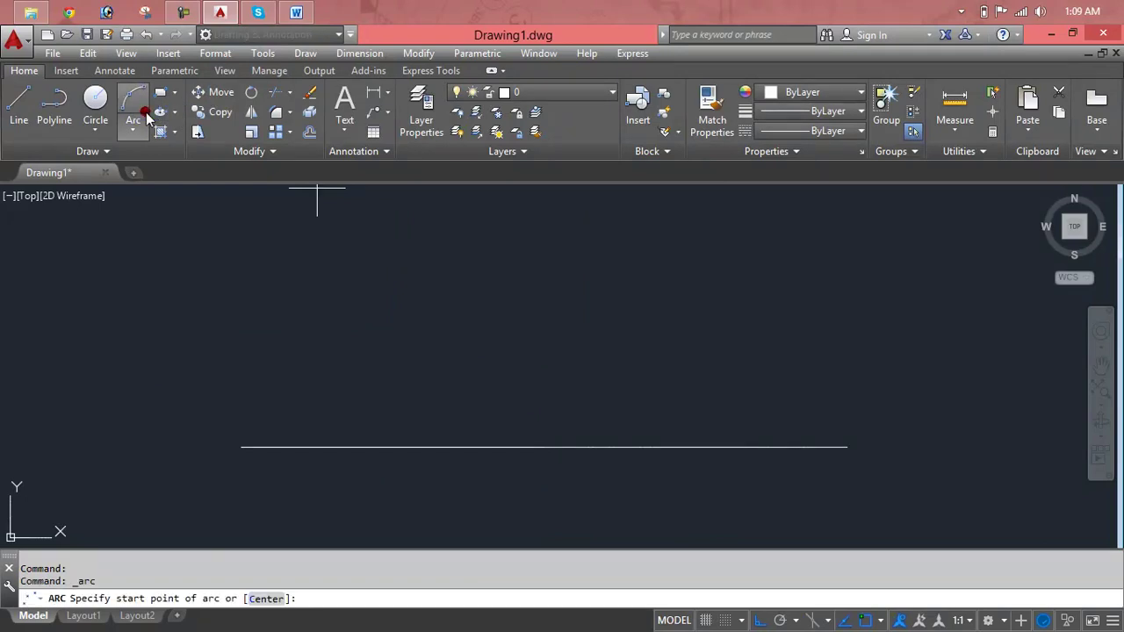
pyautogui.click(145, 133)
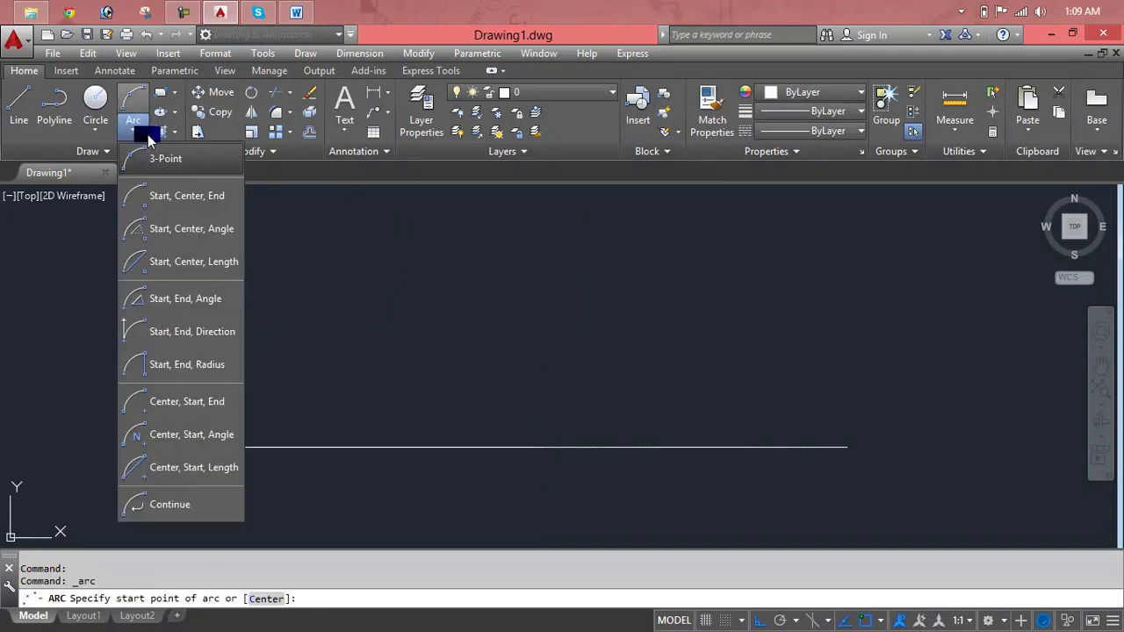
pyautogui.click(179, 167)
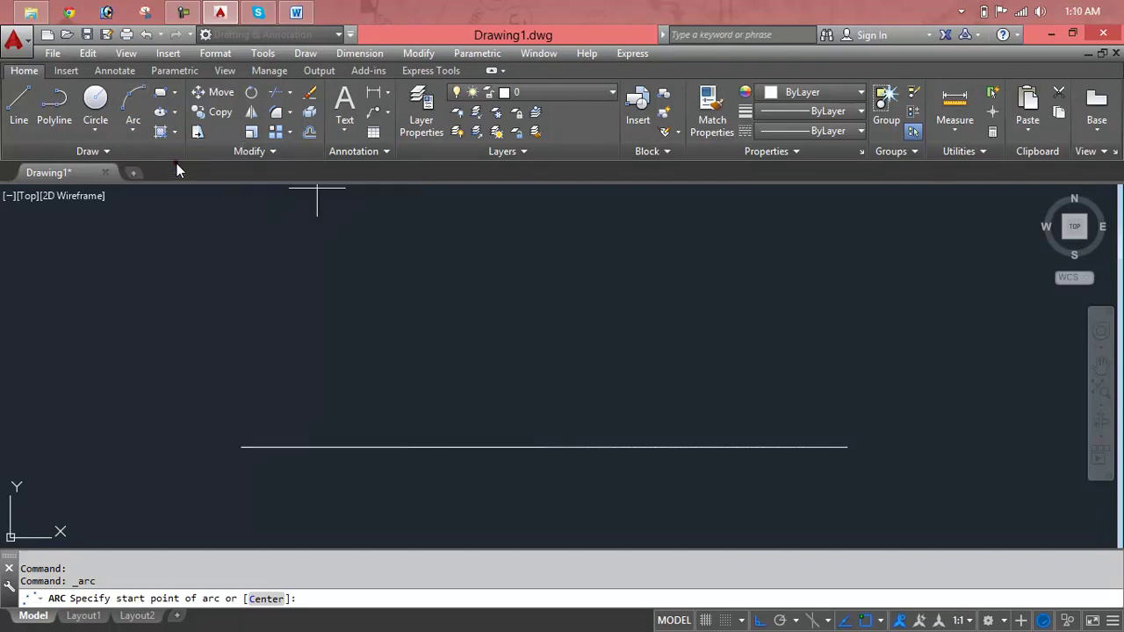
pyautogui.click(242, 448)
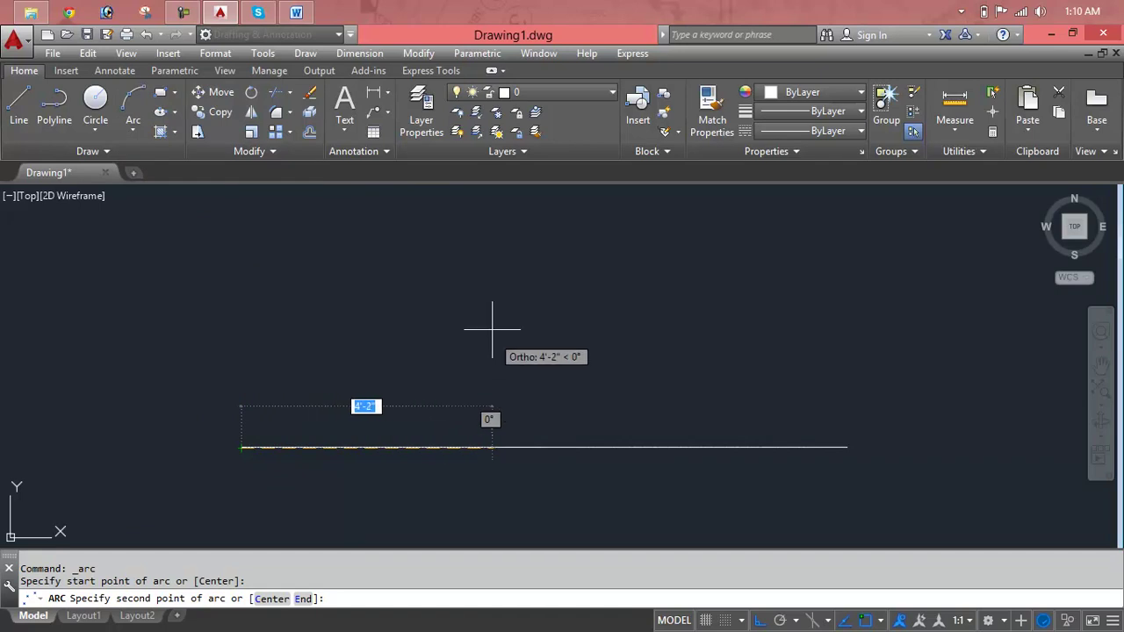
pyautogui.click(525, 276)
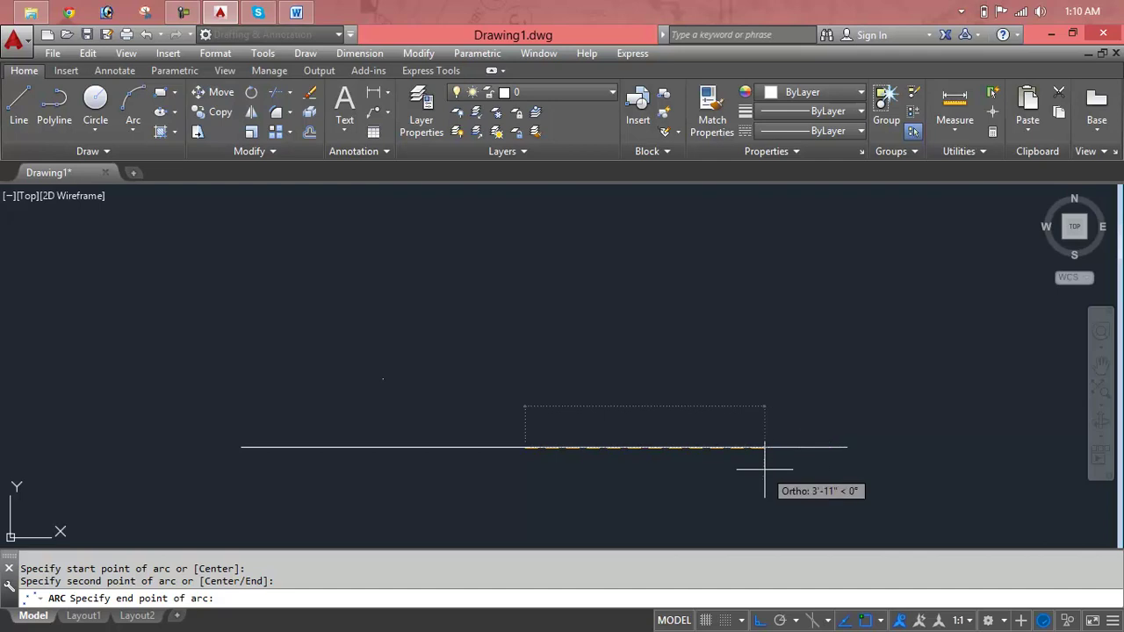
pyautogui.press('Escape')
pyautogui.press('Escape')
pyautogui.press('Escape')
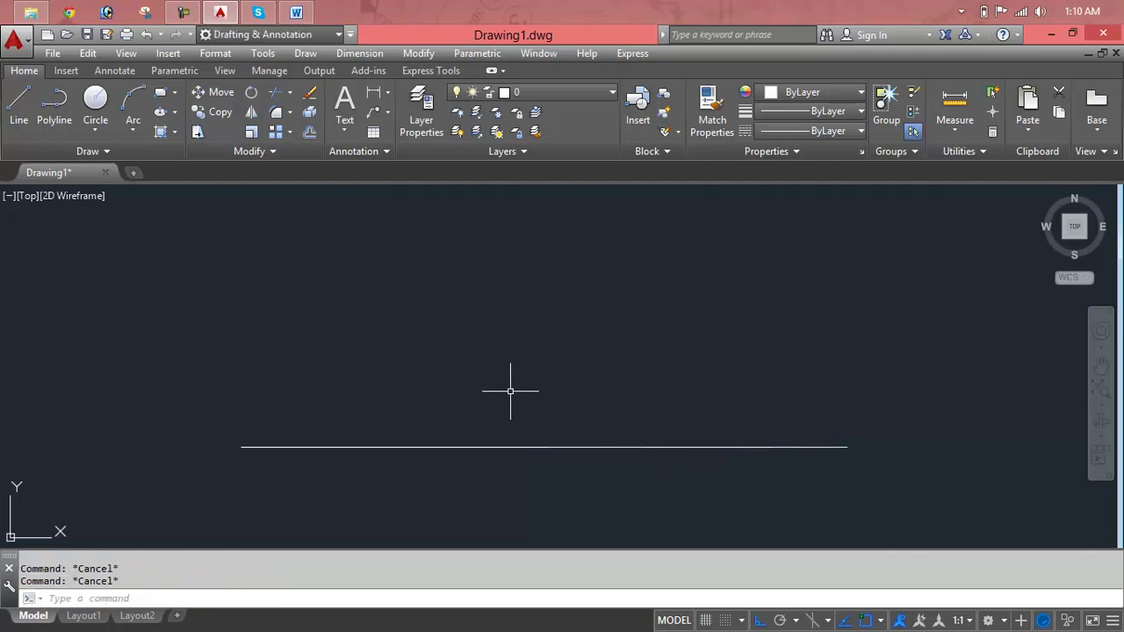
pyautogui.write('A')
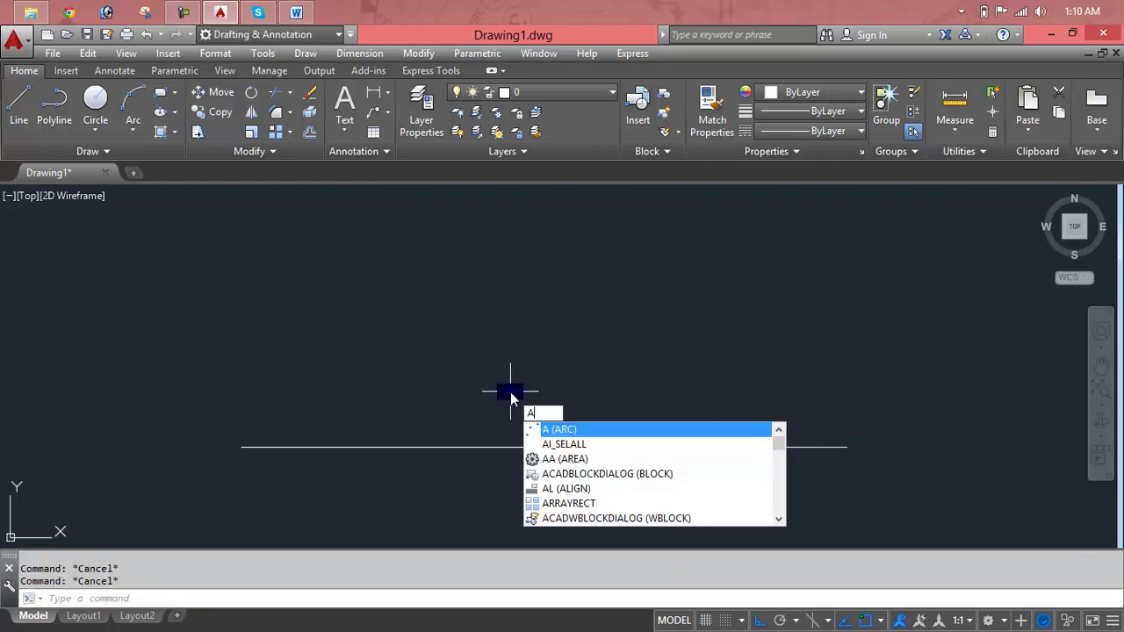
pyautogui.press('BackSpace')
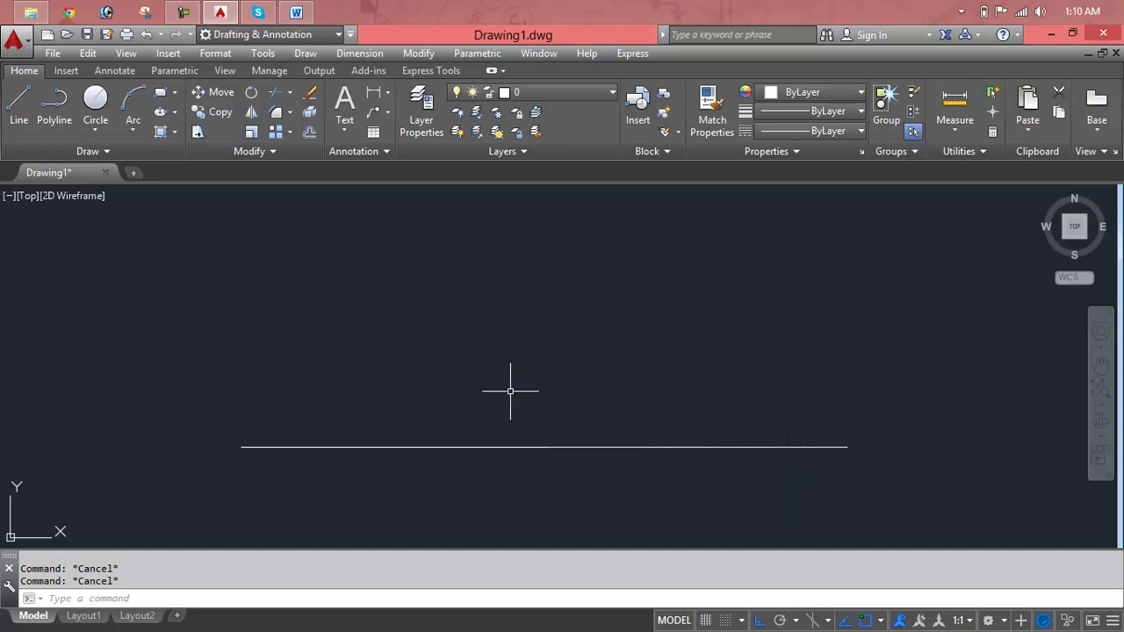
pyautogui.write('A')
pyautogui.press('Return')
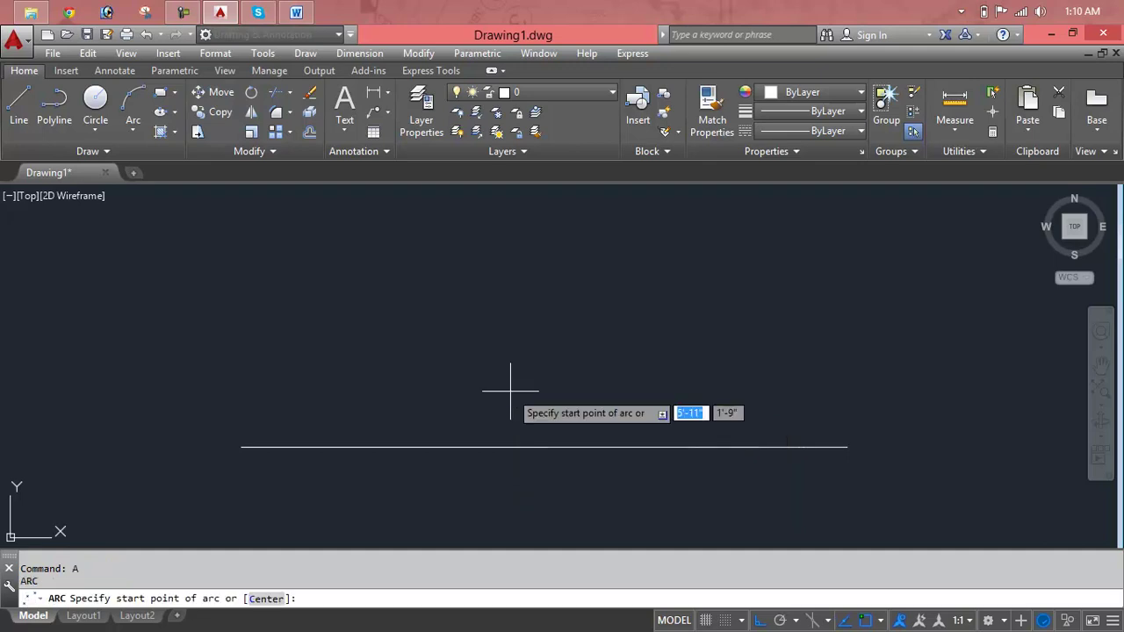
pyautogui.click(241, 448)
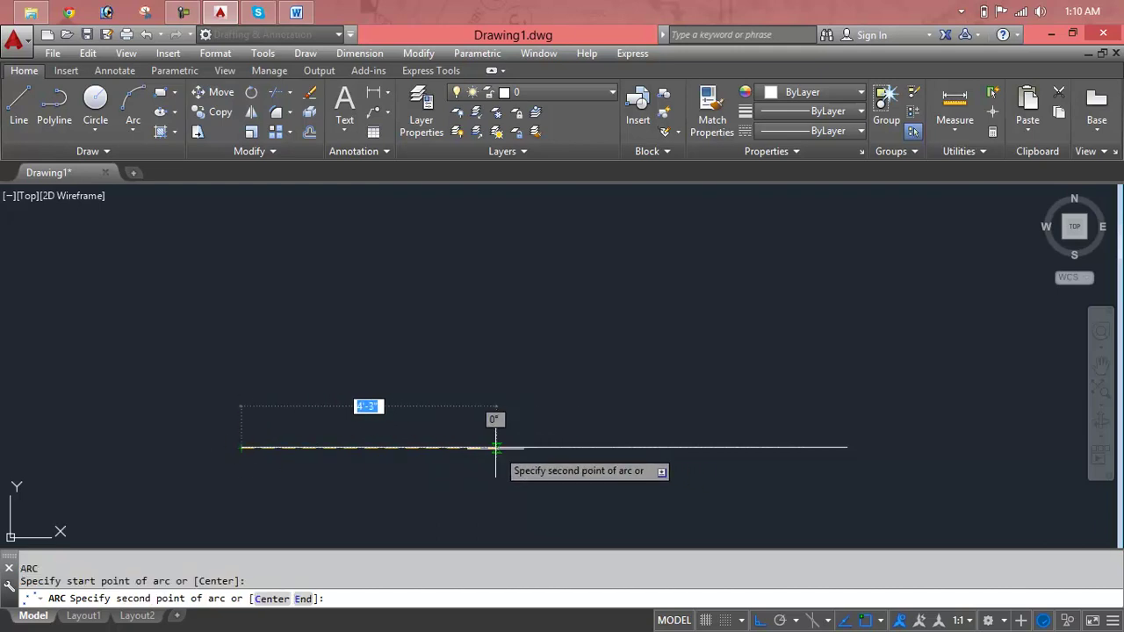
pyautogui.write('5')
pyautogui.click(544, 448)
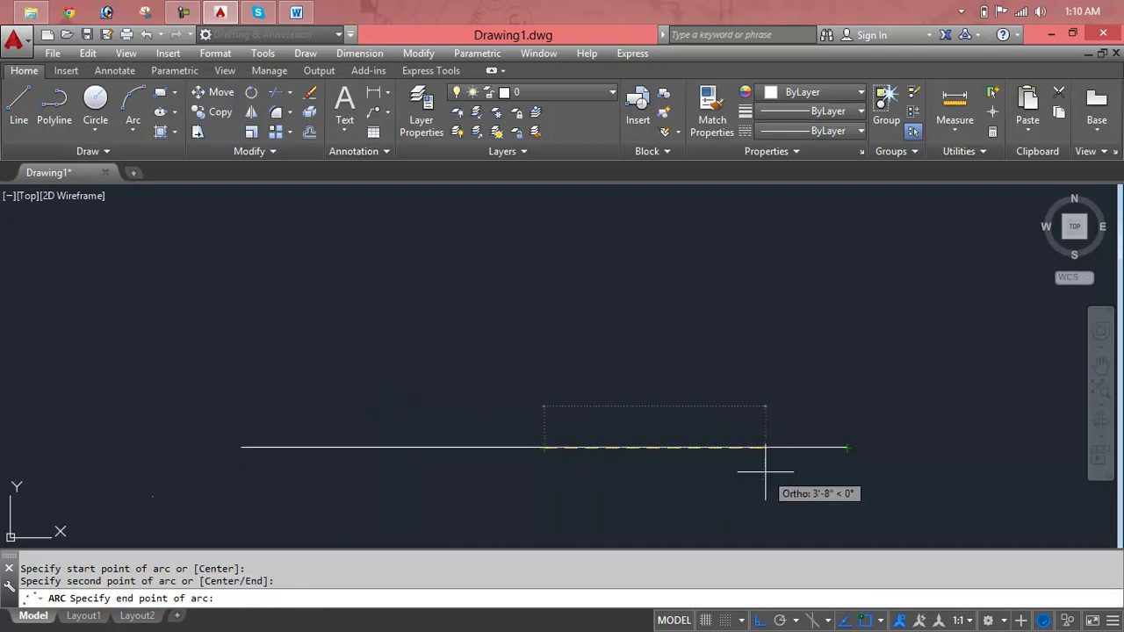
pyautogui.press('Escape')
pyautogui.press('Escape')
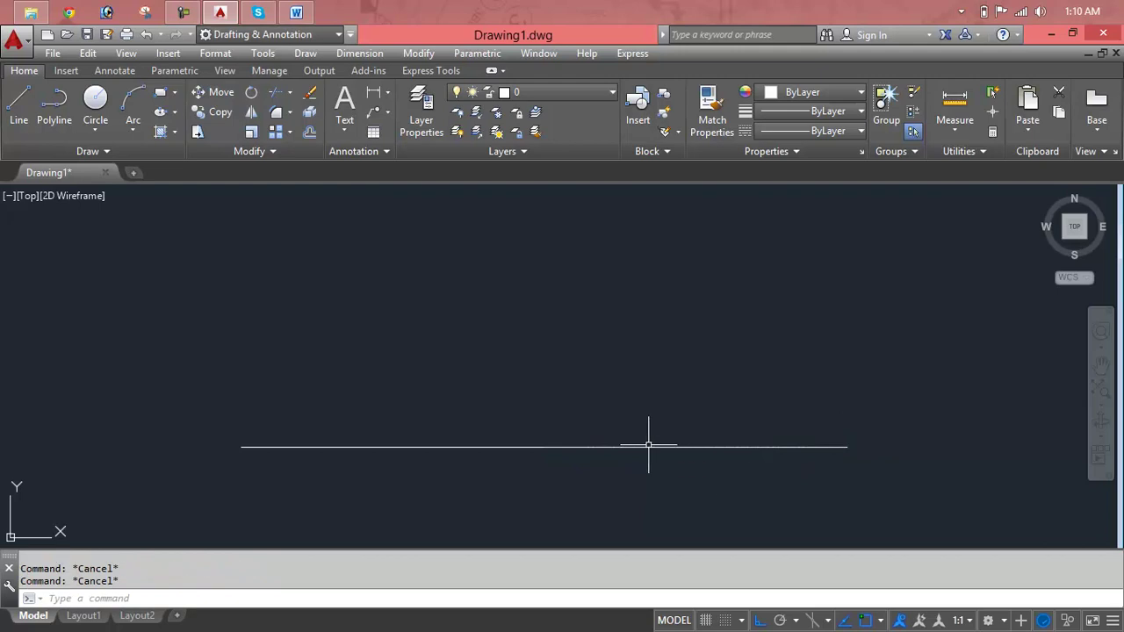
pyautogui.write('a')
pyautogui.press('Return')
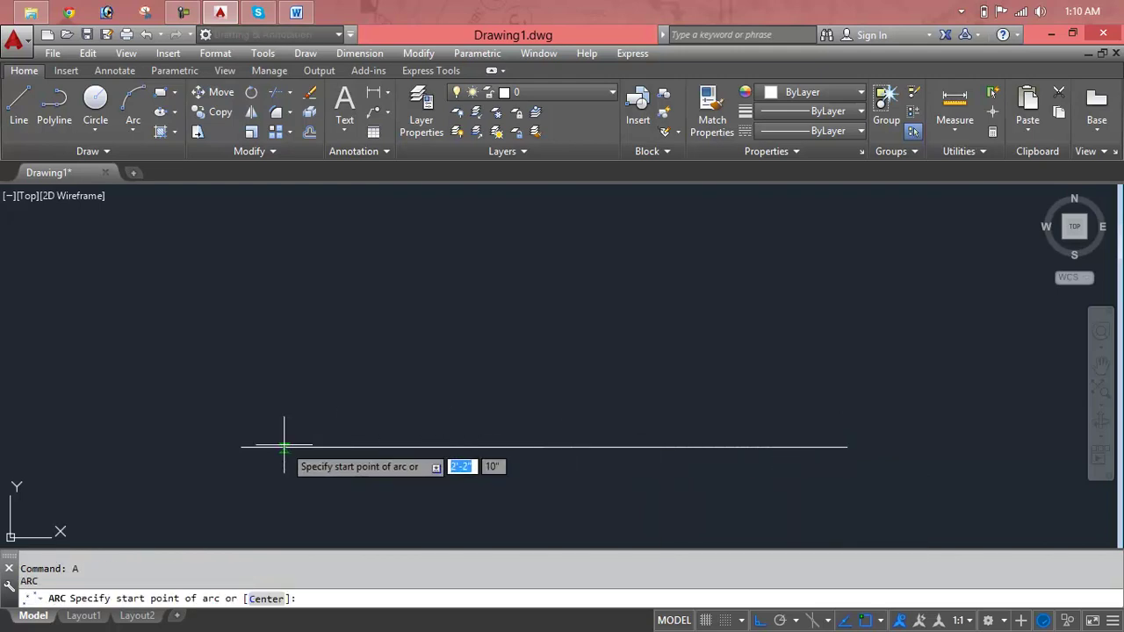
# Step: With Ortho off, draw a 3-Point arc from the line's left end, over a high point, to its right end
pyautogui.click(243, 447)
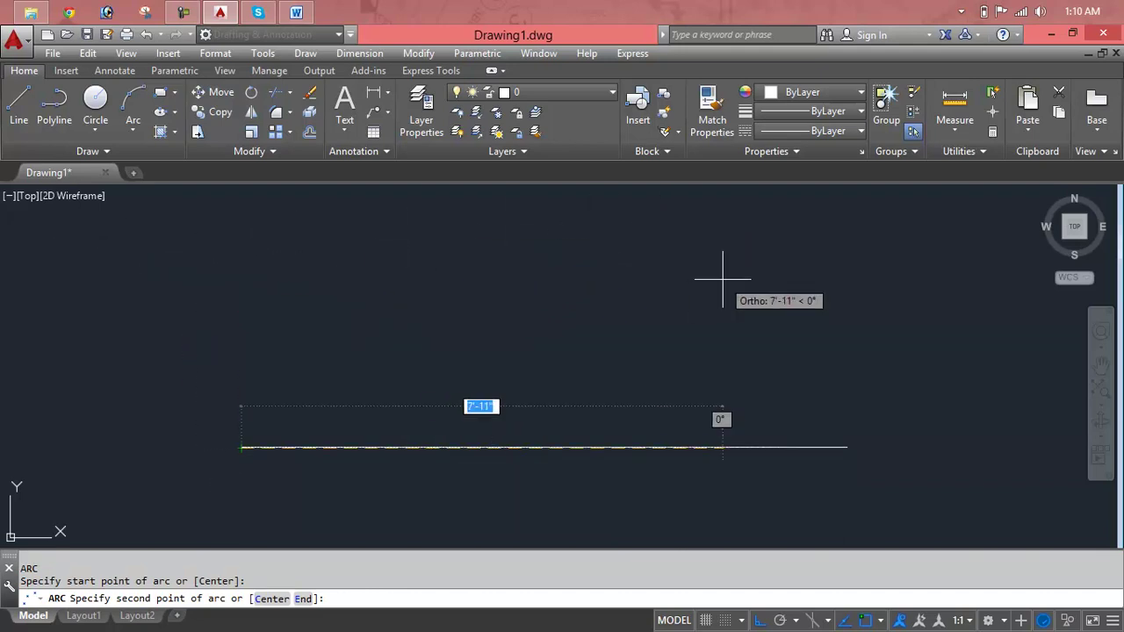
pyautogui.press('F8')
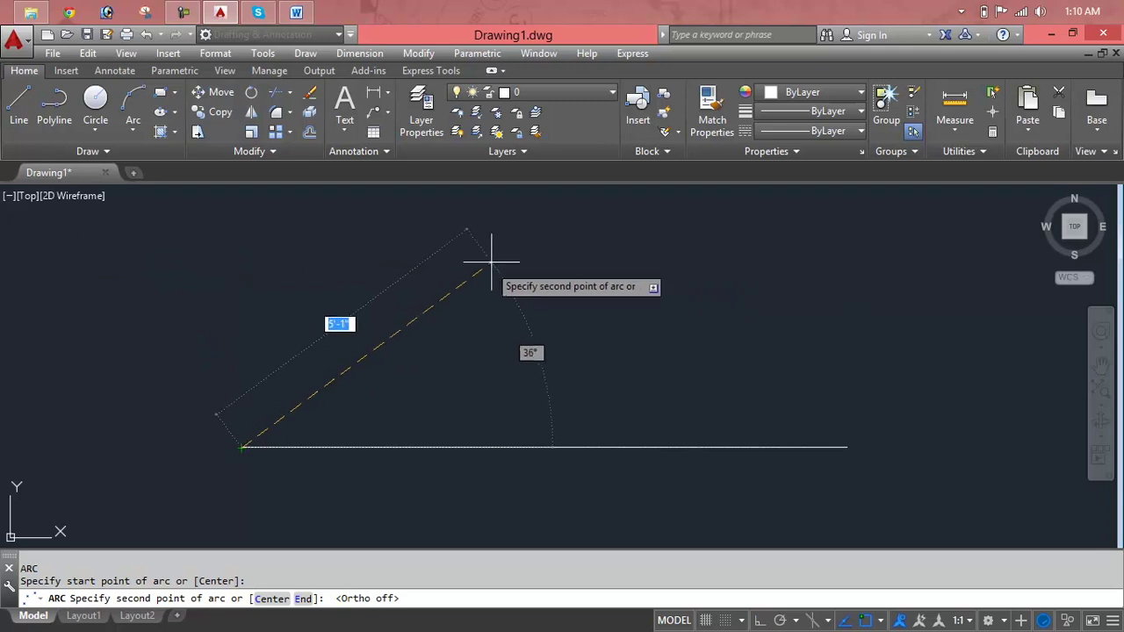
pyautogui.click(508, 247)
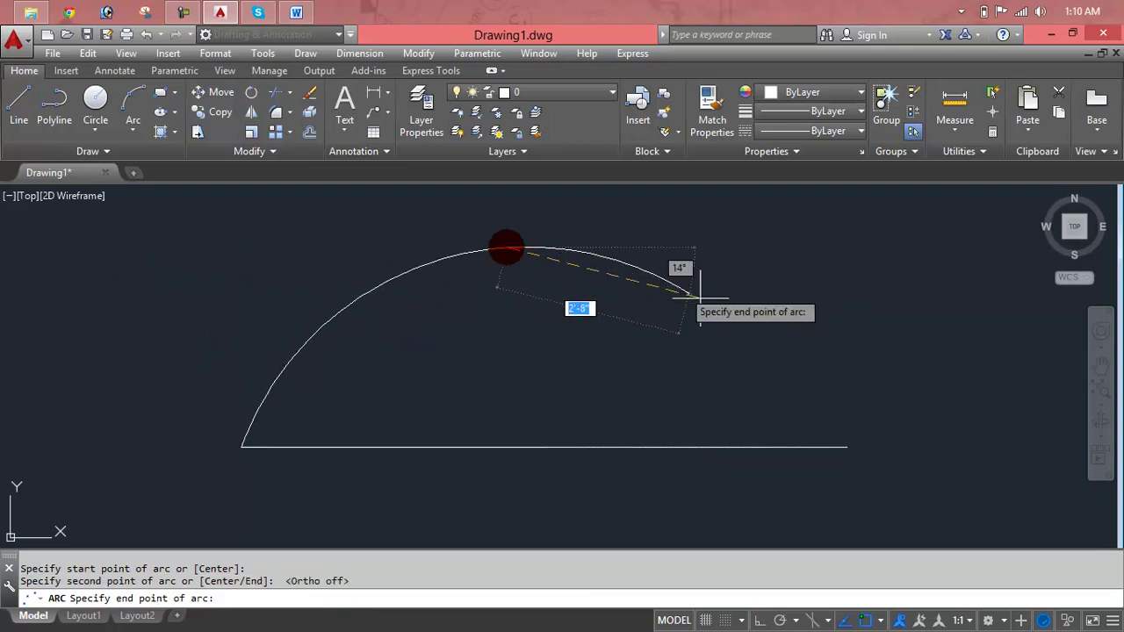
pyautogui.click(842, 448)
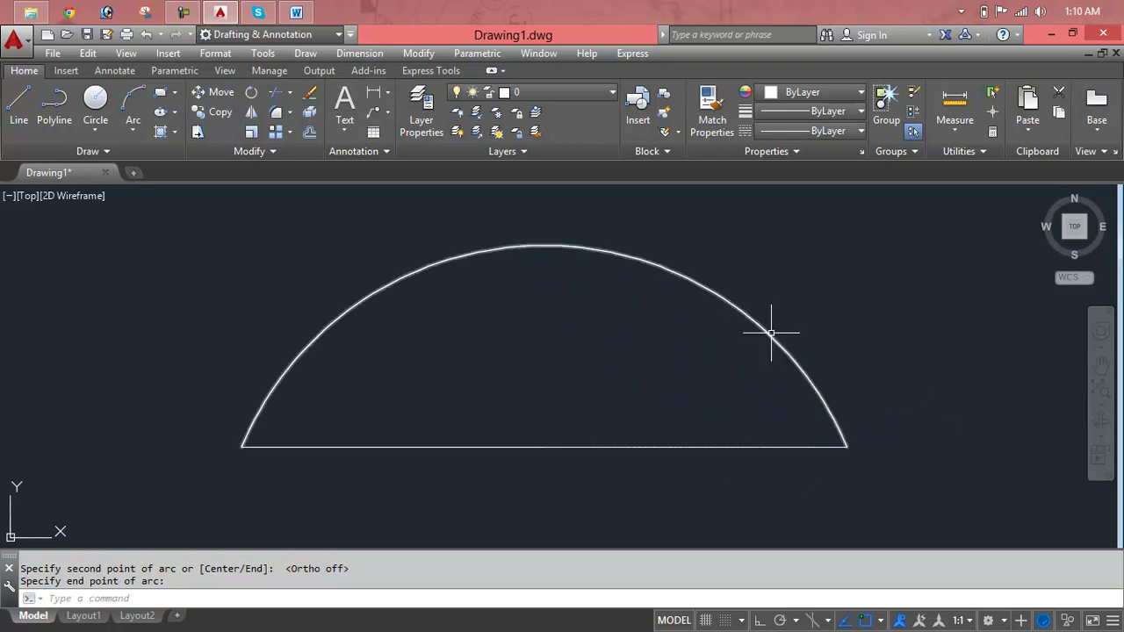
# Step: Select the arc and erase it with Delete
pyautogui.click(573, 250)
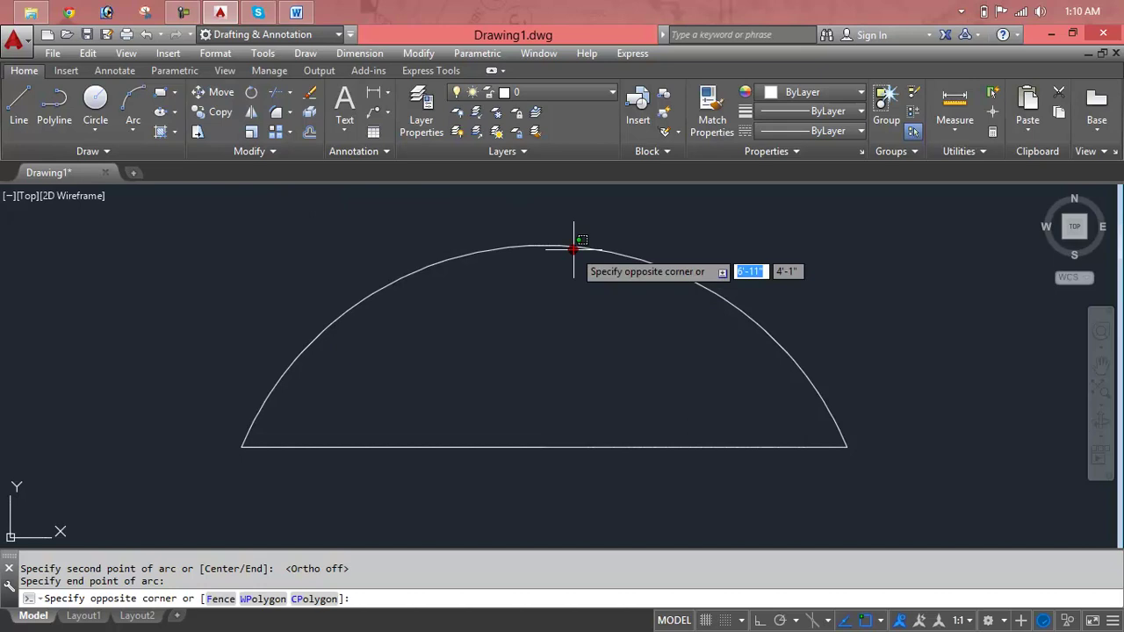
pyautogui.click(576, 246)
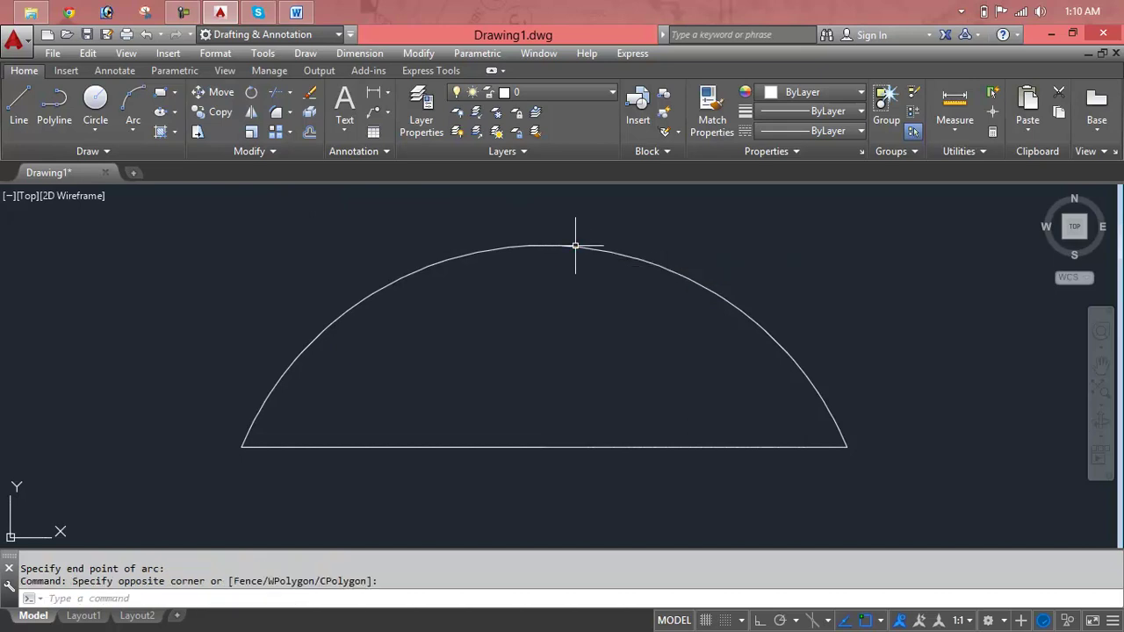
pyautogui.press('Escape')
pyautogui.click(575, 246)
pyautogui.press('Delete')
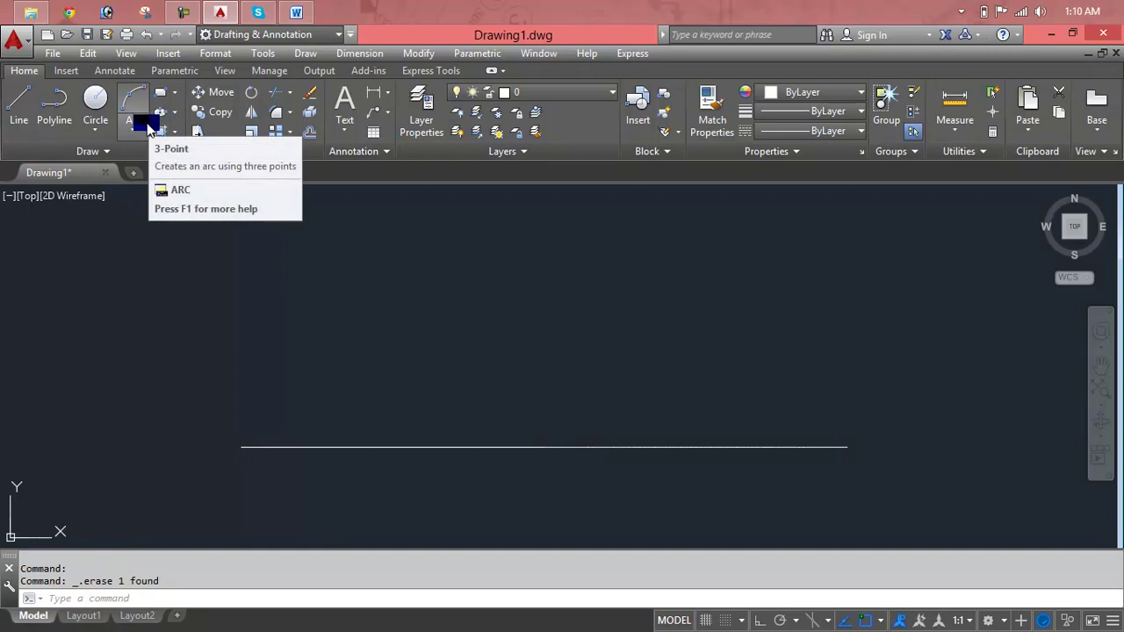
# Step: Draw a Start, Center, End arc: left endpoint, midpoint as centre, right endpoint
pyautogui.click(145, 127)
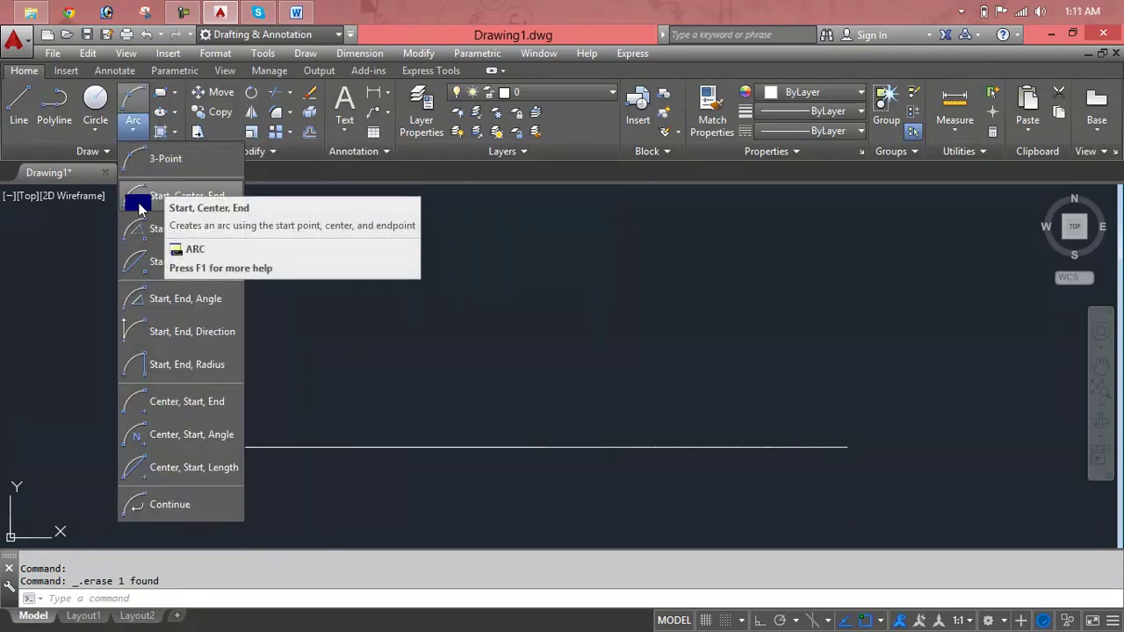
pyautogui.moveTo(180, 196)
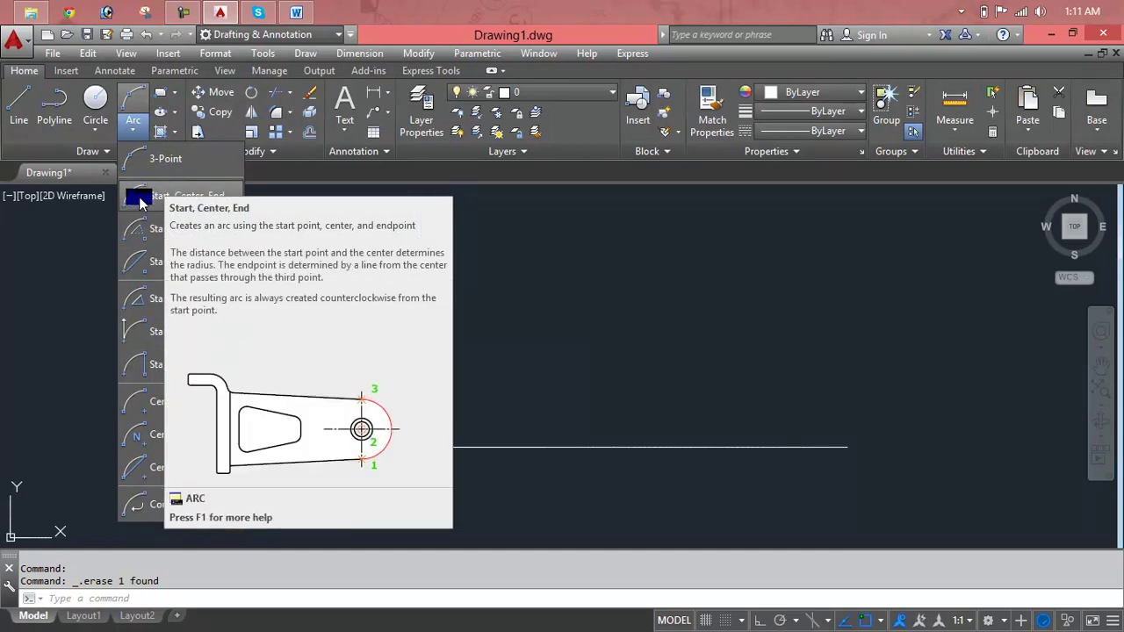
pyautogui.click(139, 200)
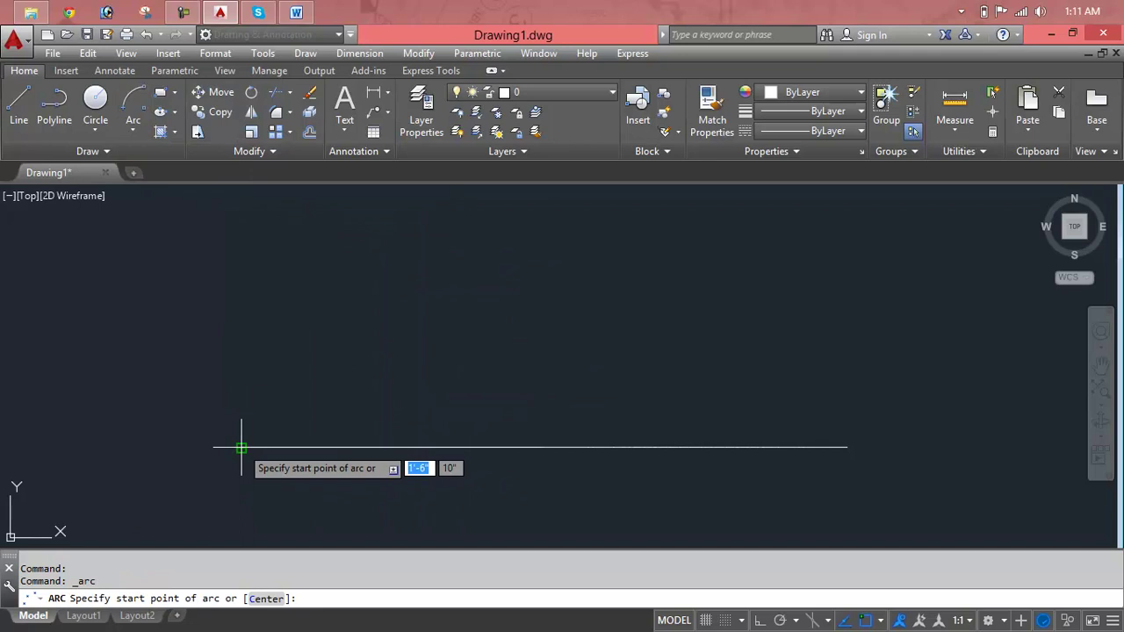
pyautogui.click(241, 449)
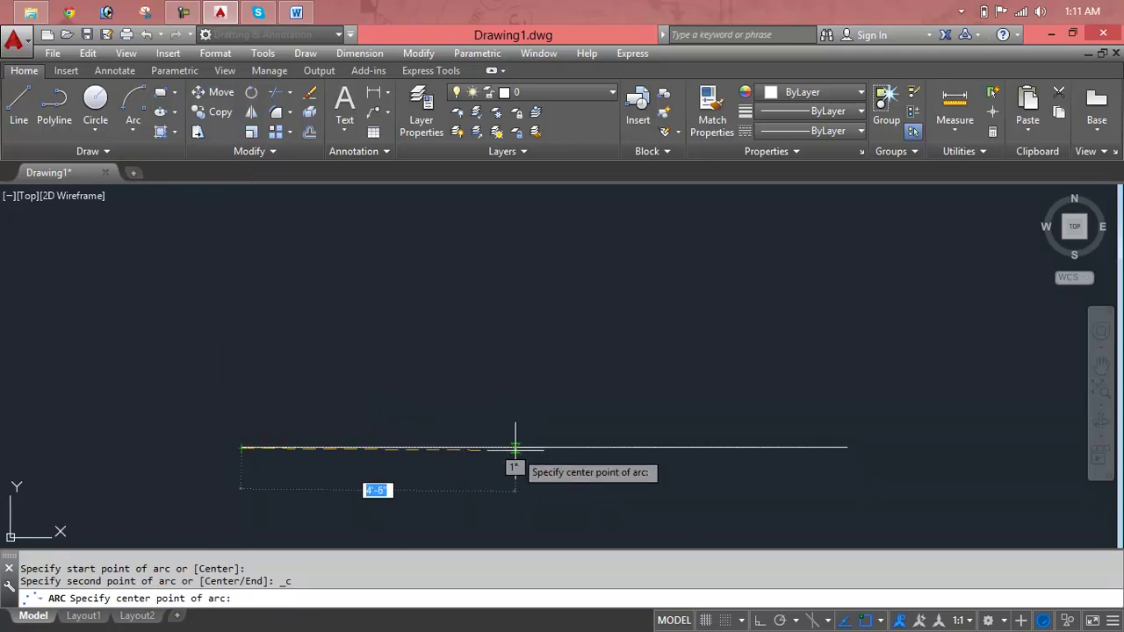
pyautogui.click(545, 449)
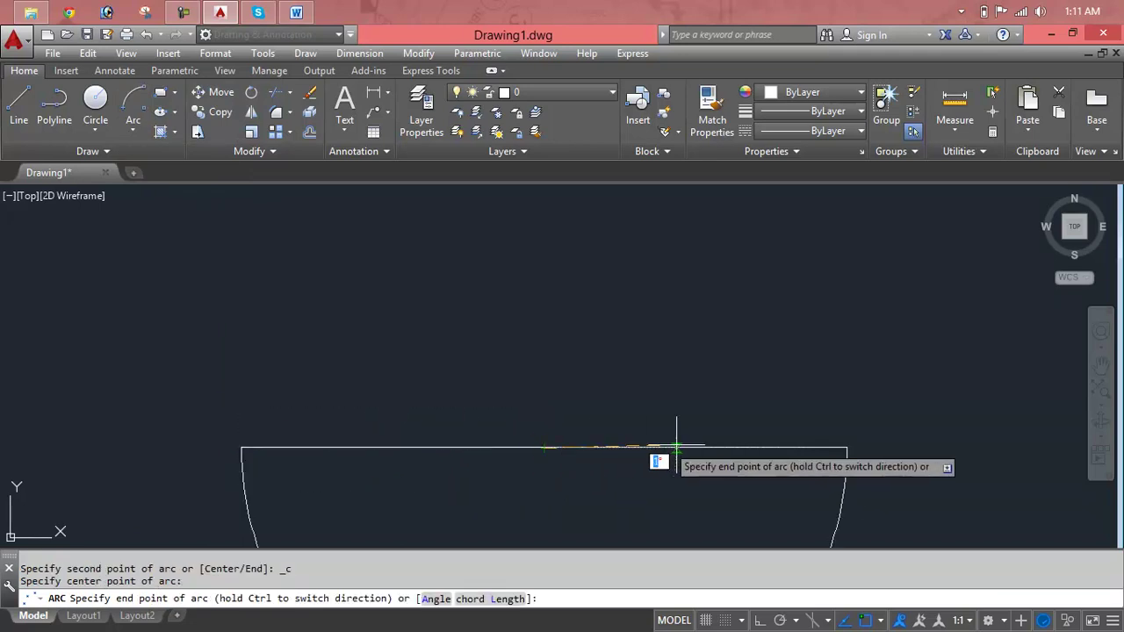
pyautogui.click(842, 449)
pyautogui.moveTo(811, 447)
pyautogui.mouseDown(button='middle')
pyautogui.moveTo(799, 270)
pyautogui.moveTo(832, 327)
pyautogui.moveTo(812, 437)
pyautogui.mouseUp(button='middle')
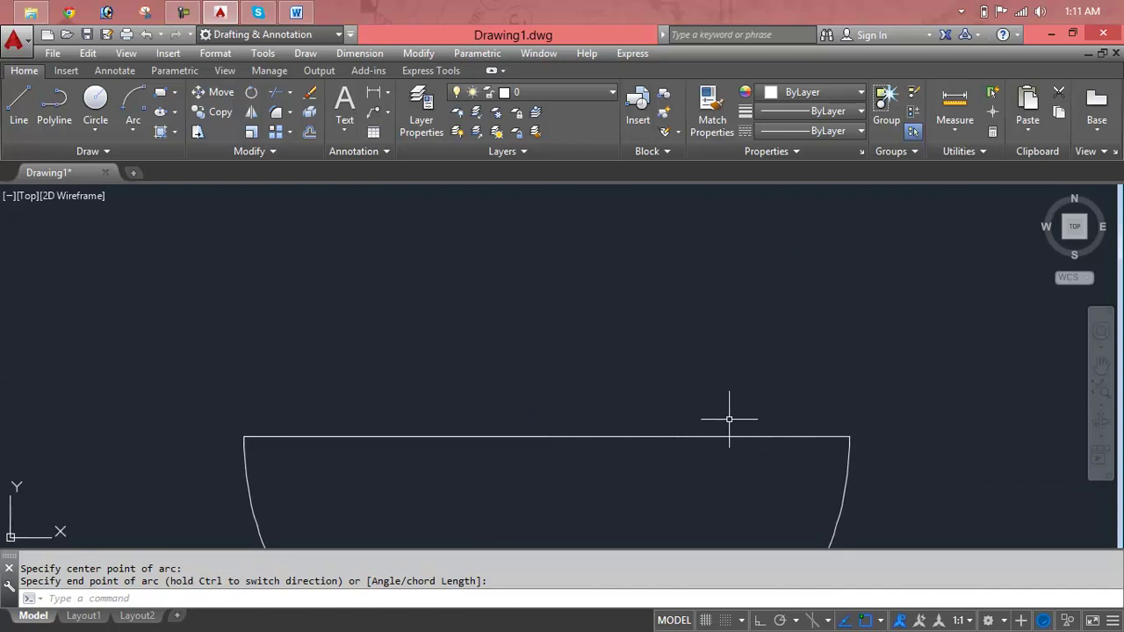
pyautogui.press('Escape')
pyautogui.press('Escape')
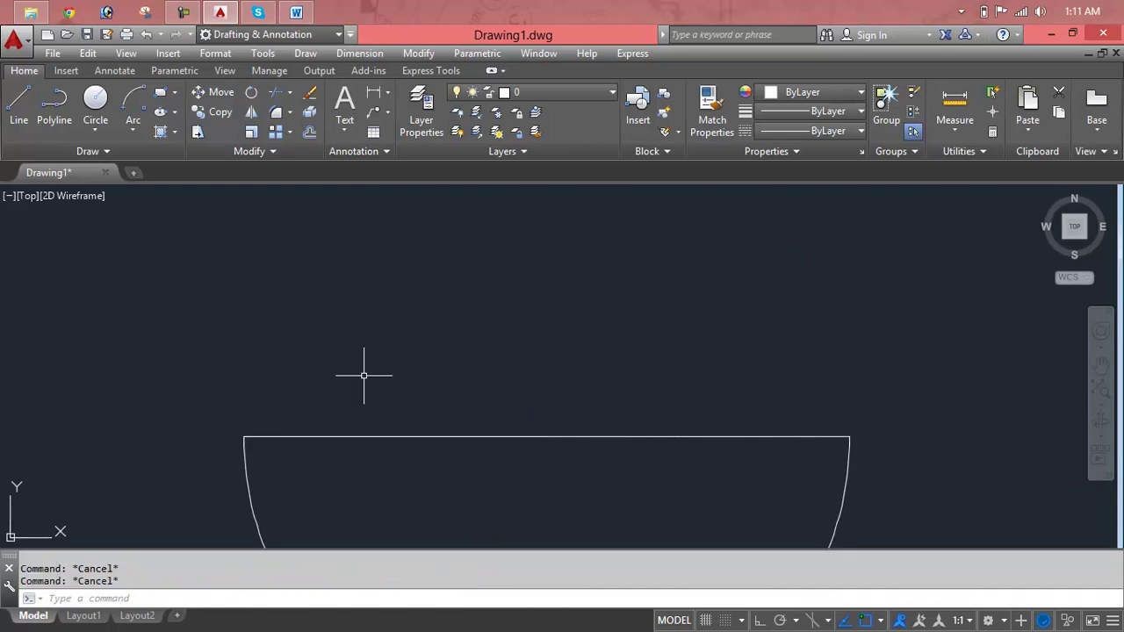
# Step: Draw a Start, Center, End arc from the right endpoint, centred at the midpoint, to the left endpoint
pyautogui.click(133, 130)
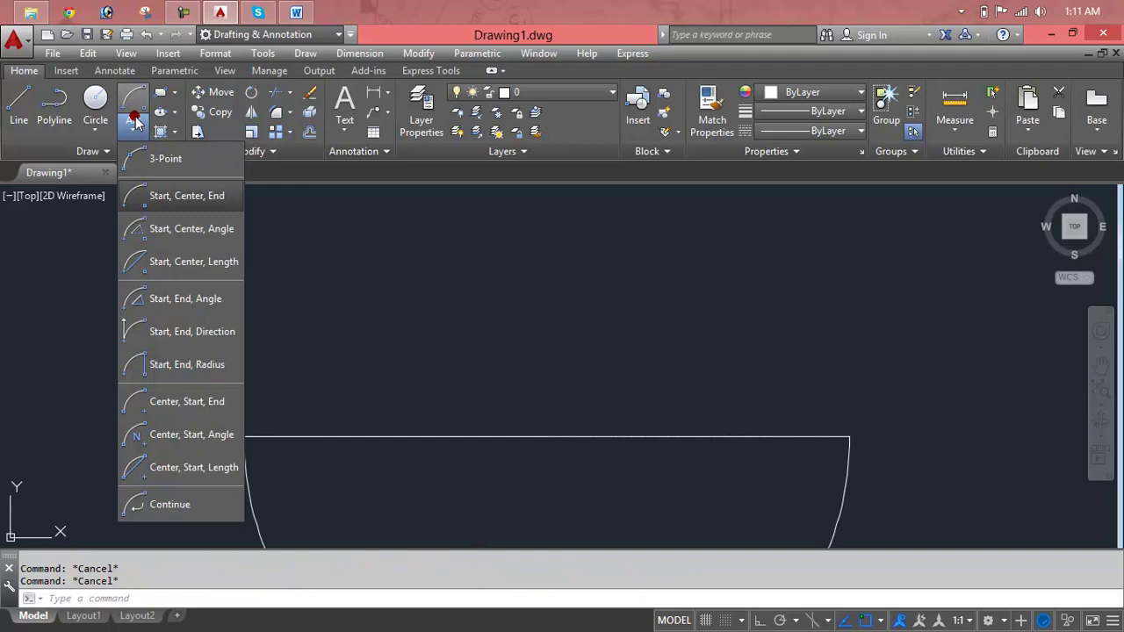
pyautogui.click(161, 195)
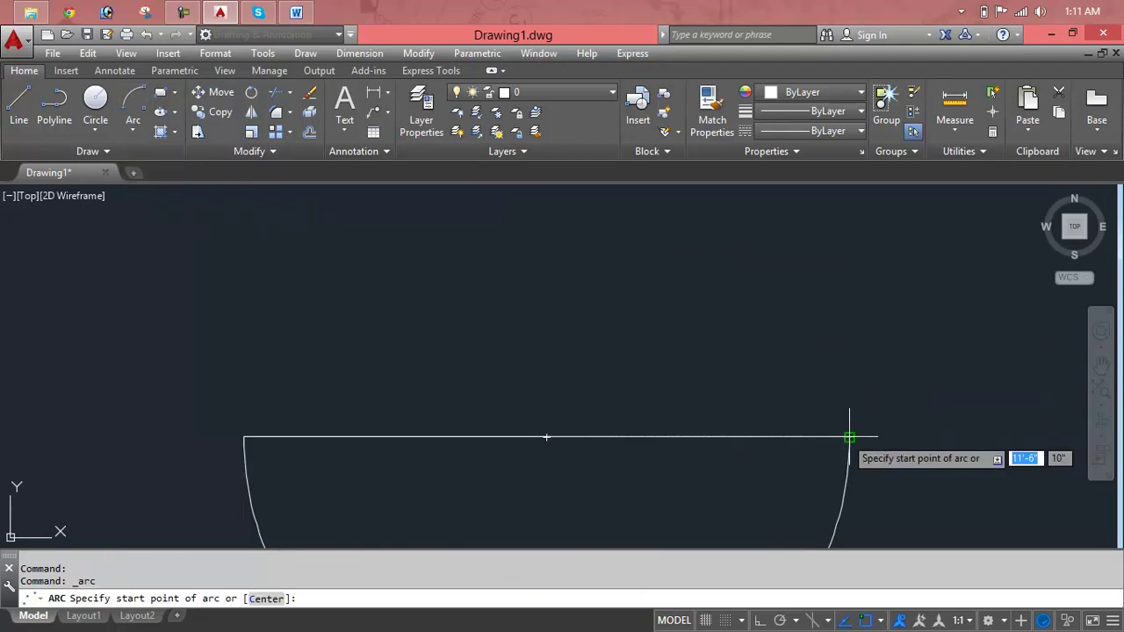
pyautogui.click(849, 436)
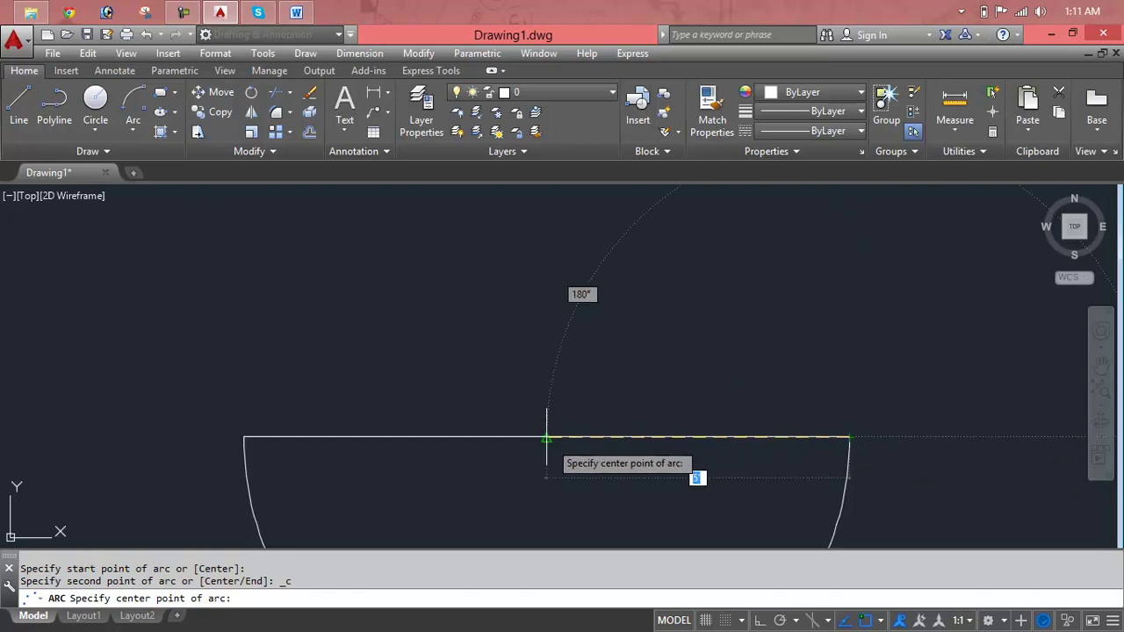
pyautogui.click(546, 436)
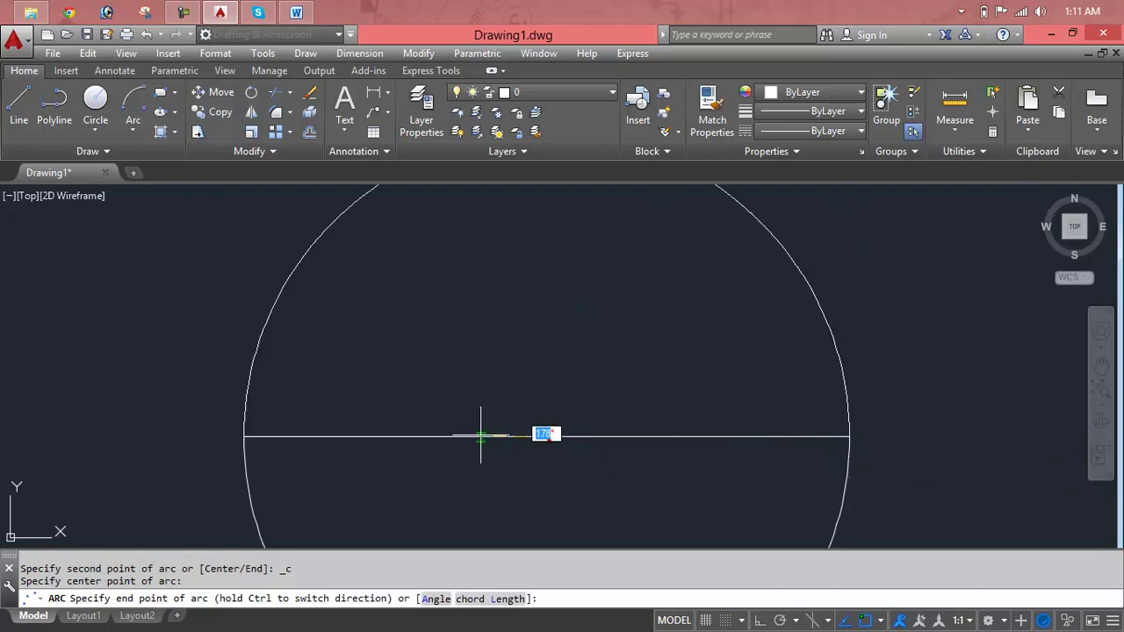
pyautogui.click(245, 437)
# Step: Select the arc and delete it, leaving only the reference line
pyautogui.press('Escape')
pyautogui.press('Escape')
pyautogui.click(307, 249)
pyautogui.press('Delete')
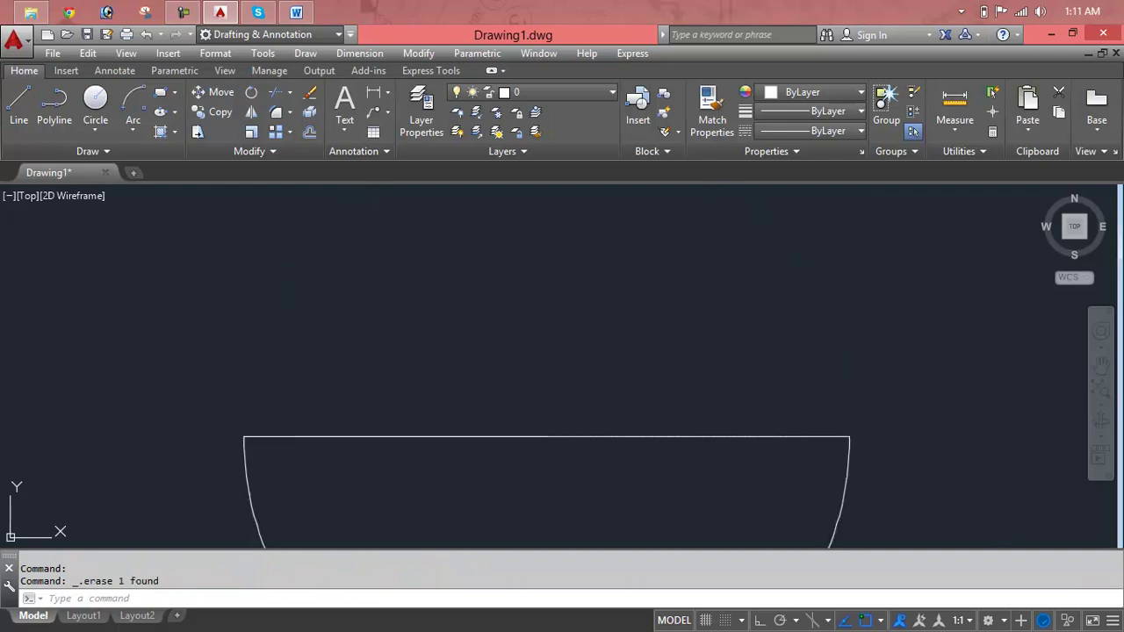
pyautogui.click(129, 130)
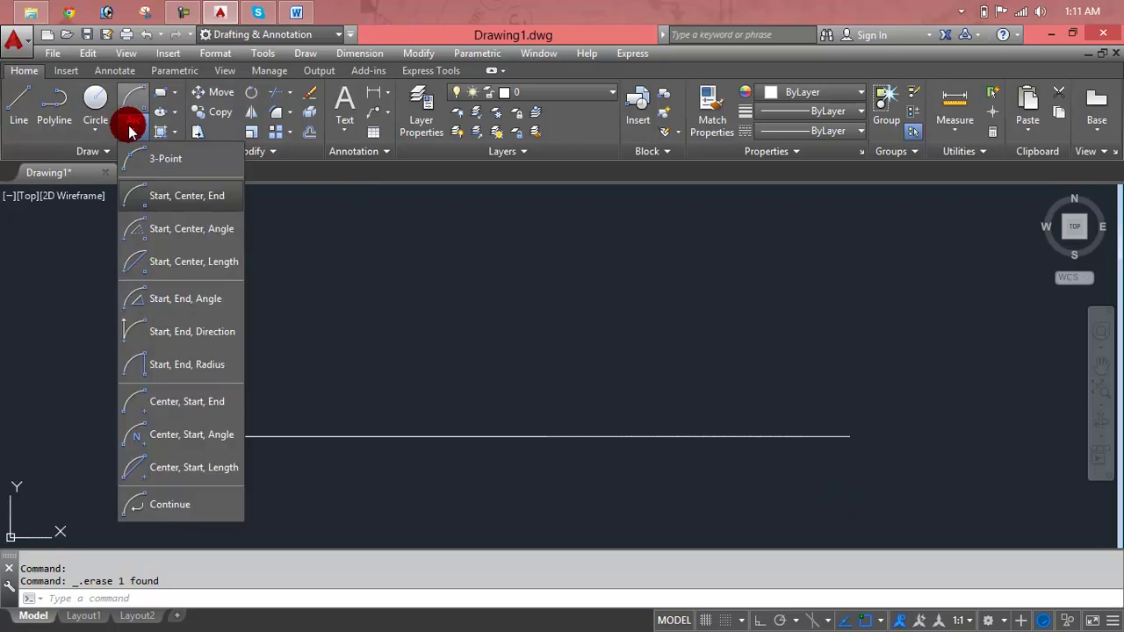
# Step: Draw a 45° Start, Center, Angle arc from the line's left end around its midpoint
pyautogui.click(194, 230)
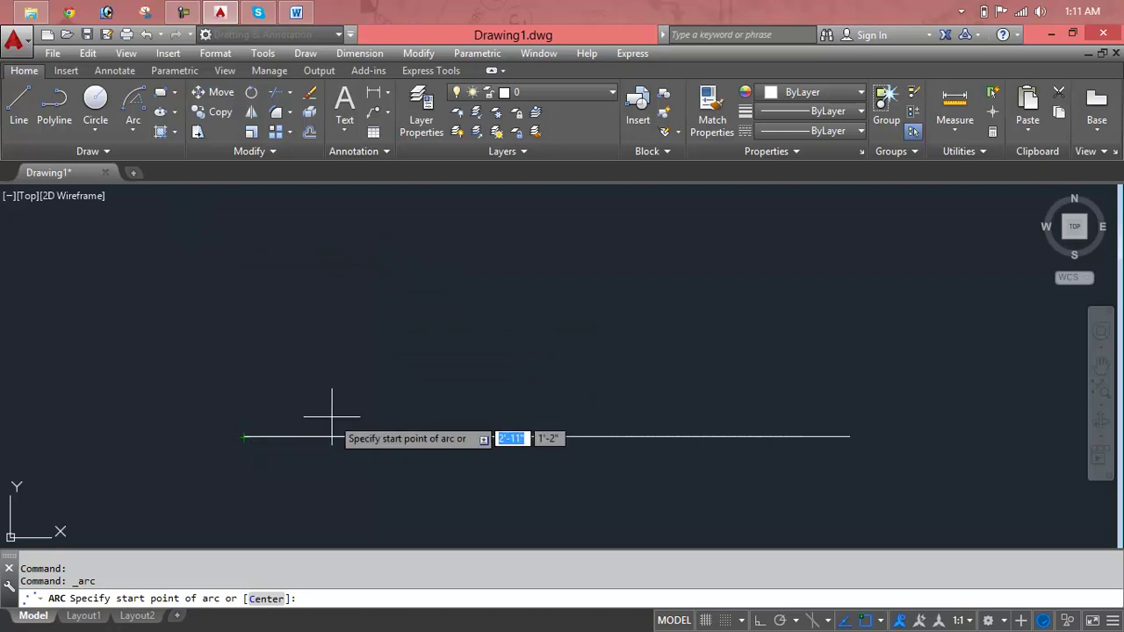
pyautogui.click(243, 435)
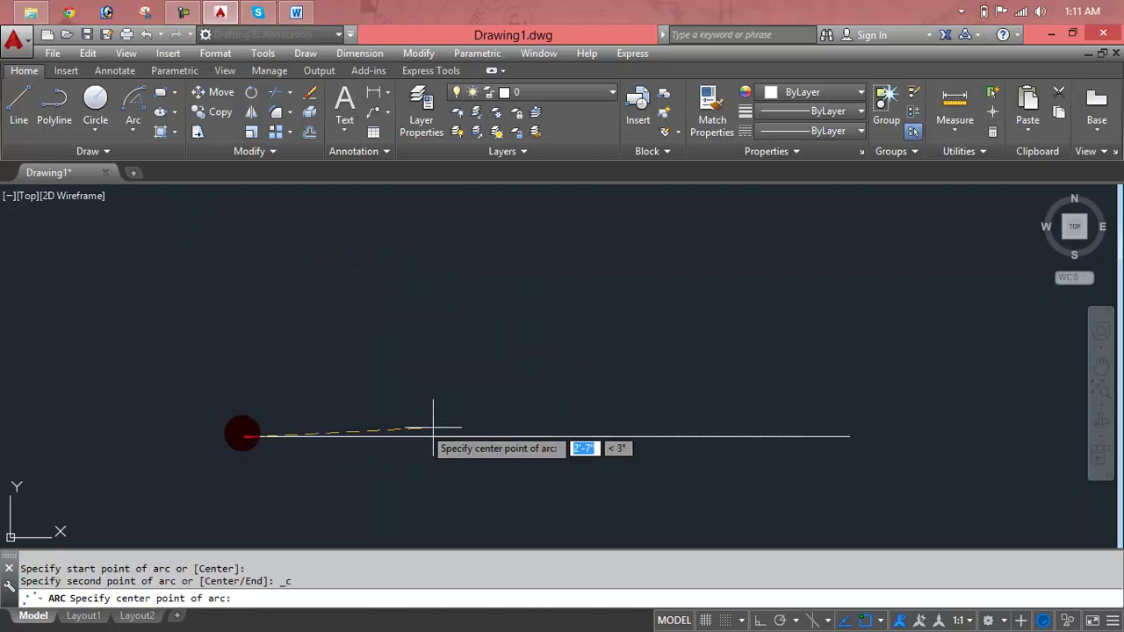
pyautogui.click(546, 436)
pyautogui.write('45')
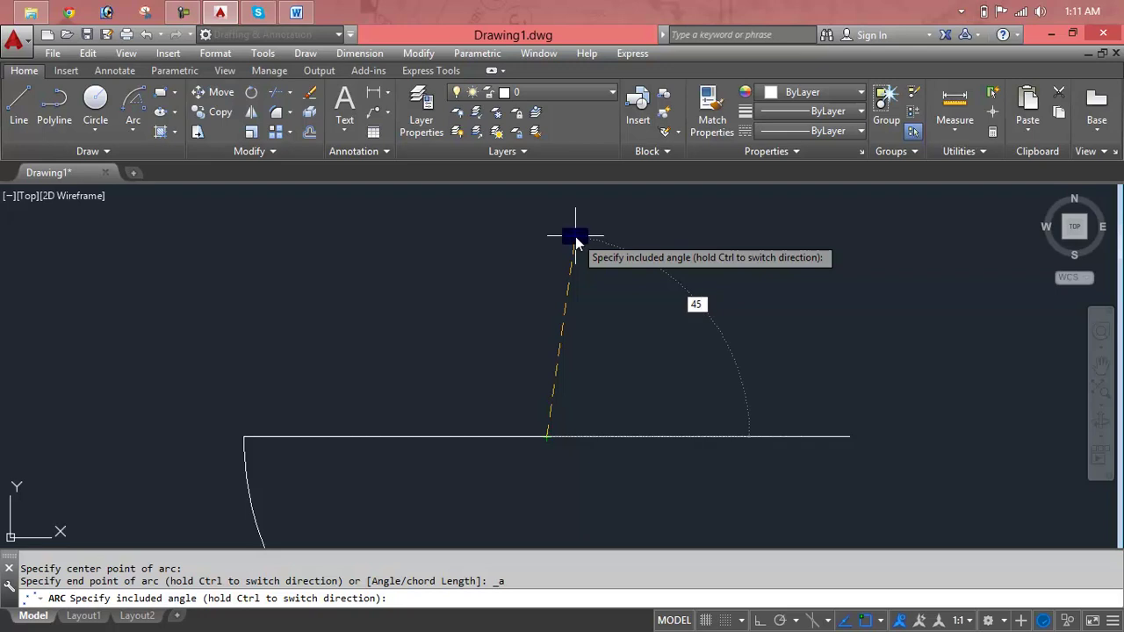
pyautogui.press('Return')
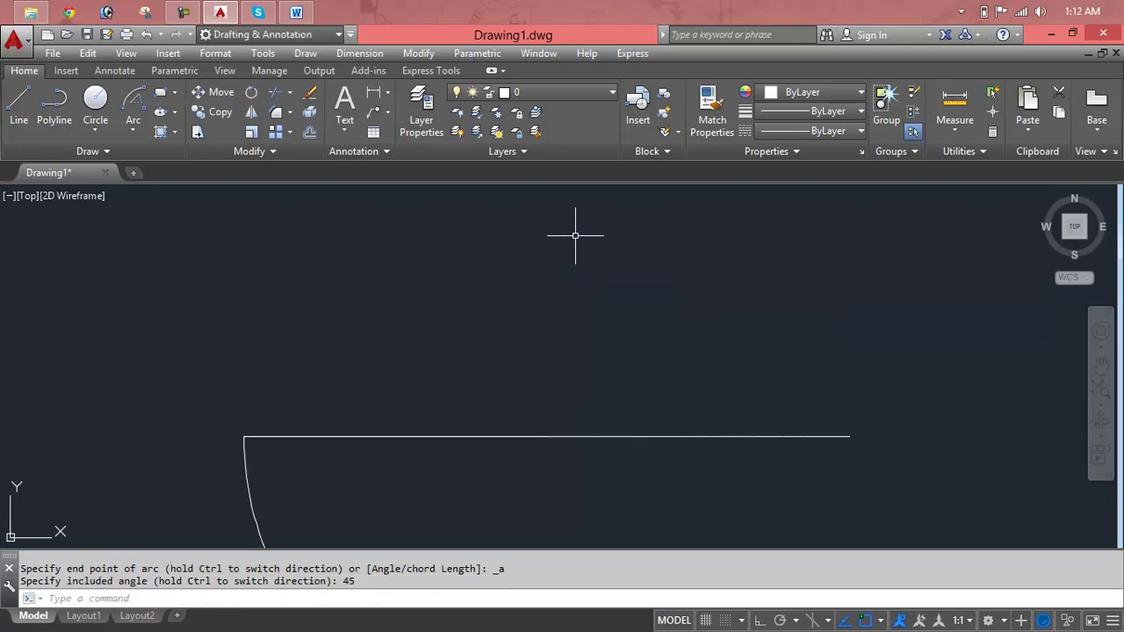
pyautogui.moveTo(402, 439); pyautogui.dragTo(421, 267, button='middle')
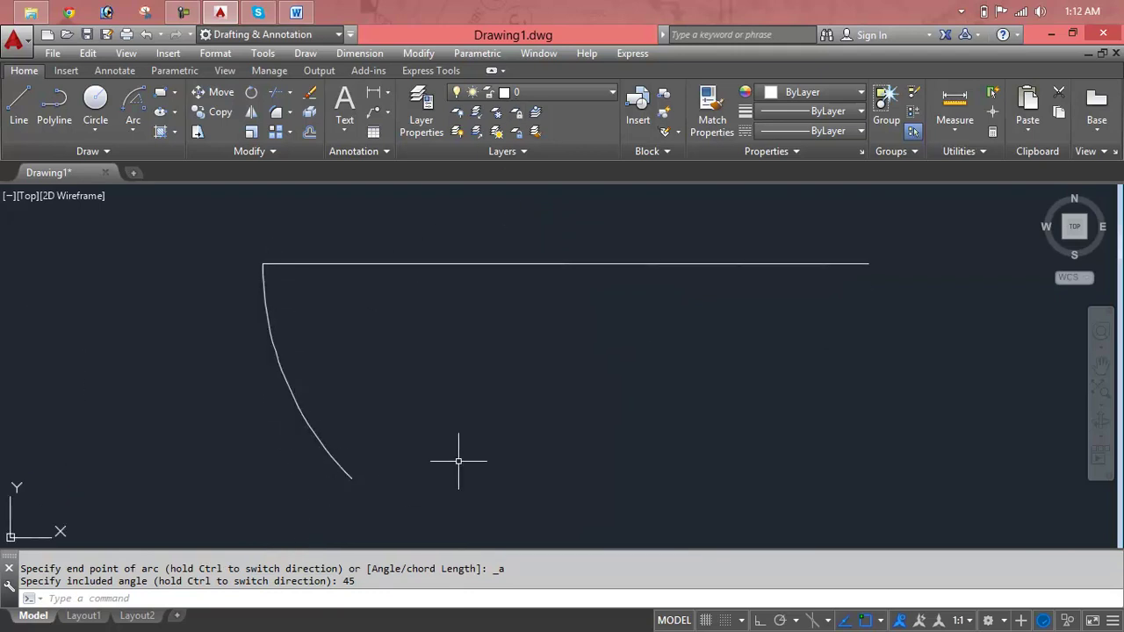
pyautogui.moveTo(458, 461); pyautogui.dragTo(454, 548, button='middle')
pyautogui.press('Escape')
pyautogui.press('Escape')
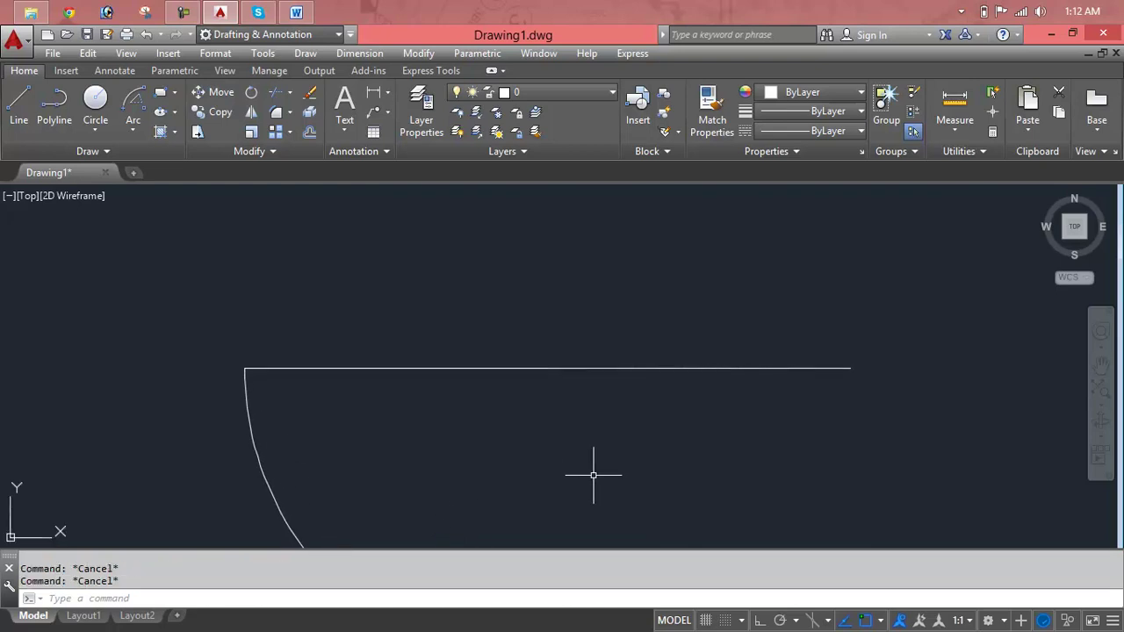
# Step: Draw an upward 45° Start, Center, Angle arc from the line's right end, centred on the line
pyautogui.click(133, 127)
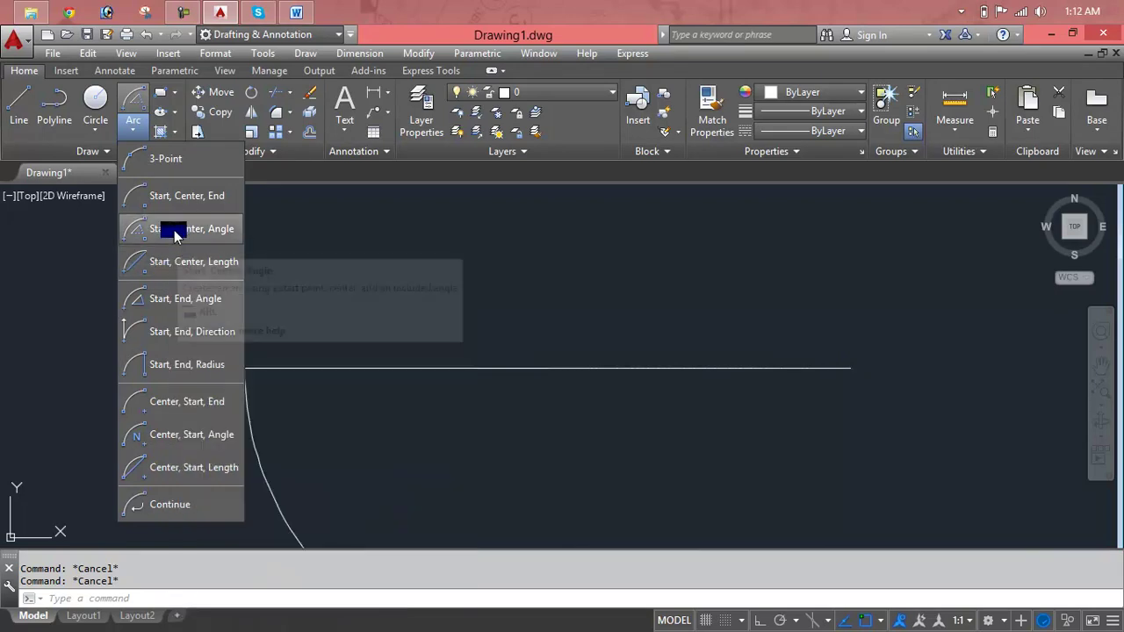
pyautogui.click(172, 228)
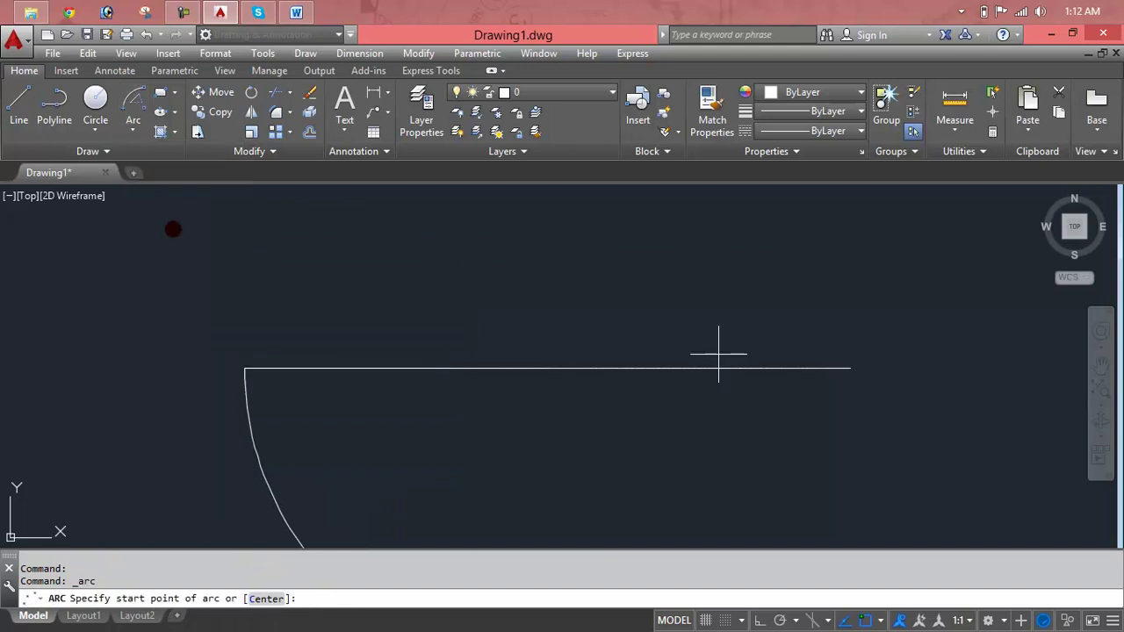
pyautogui.click(851, 369)
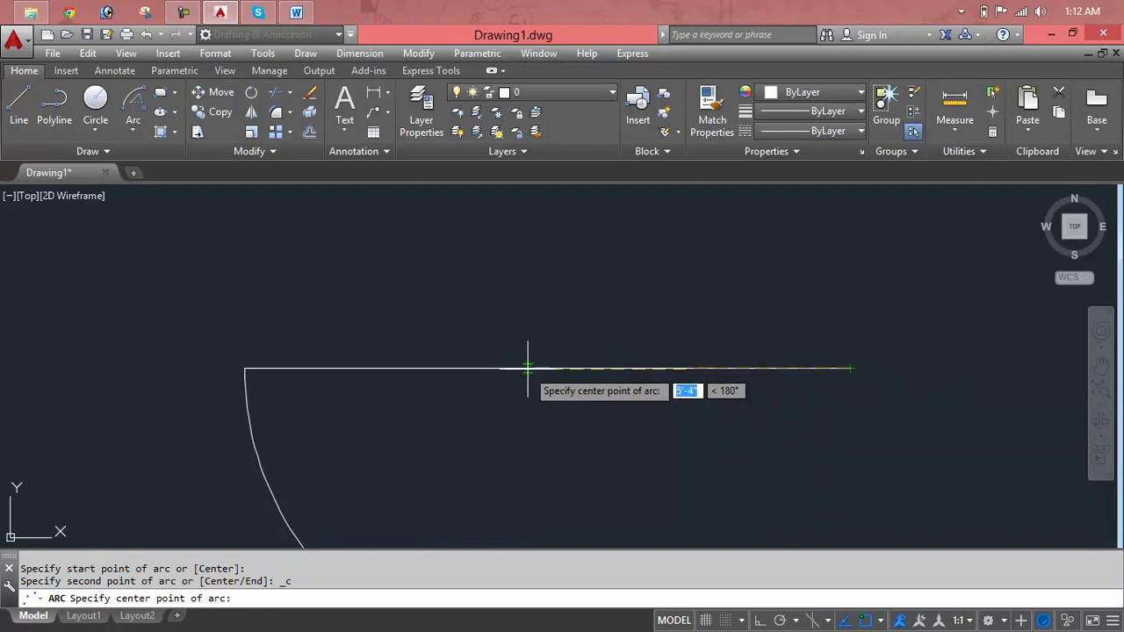
pyautogui.click(547, 369)
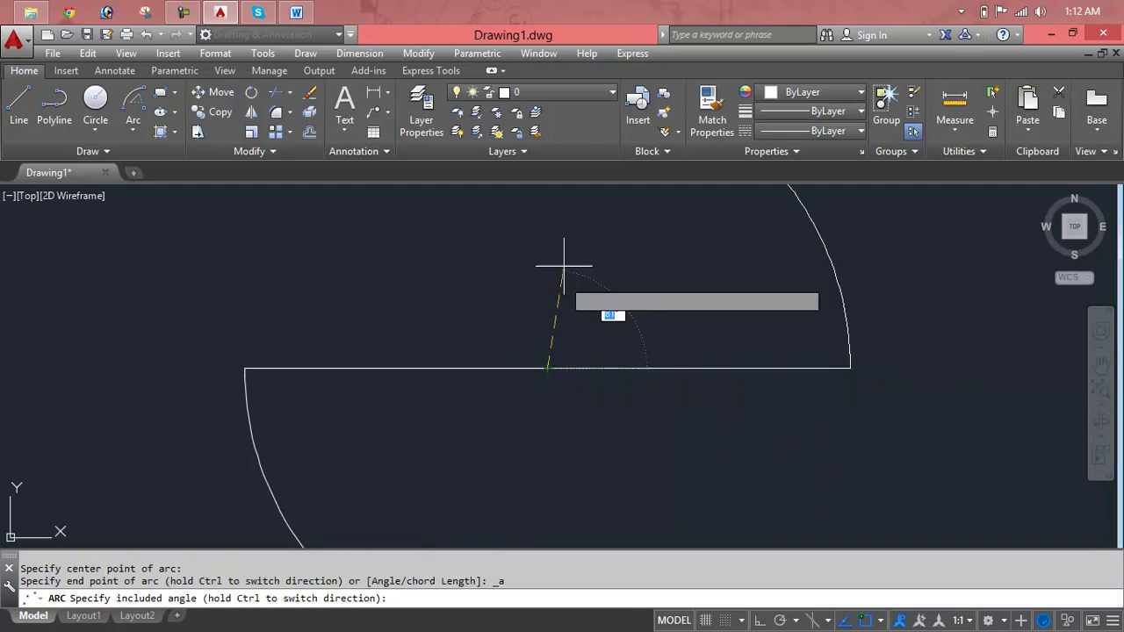
pyautogui.write('45')
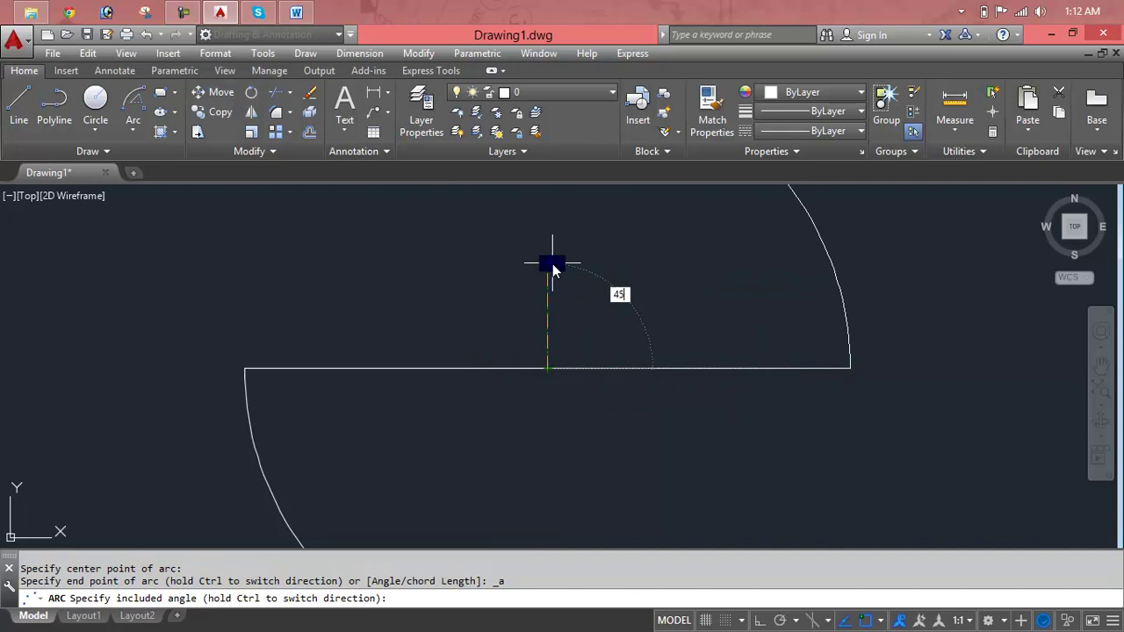
pyautogui.press('Return')
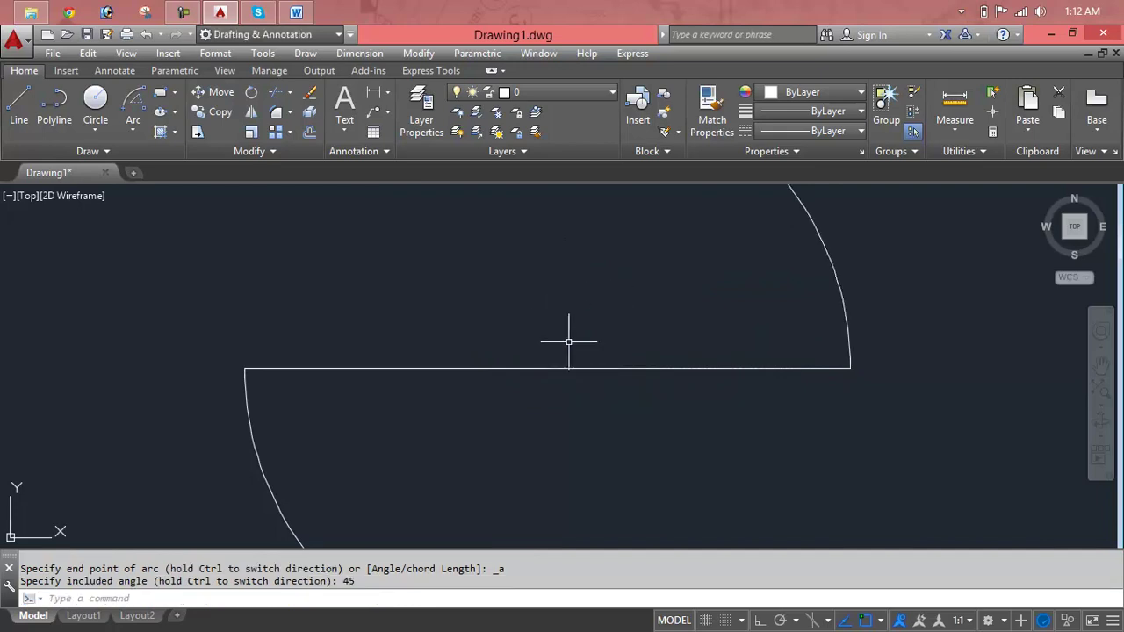
pyautogui.moveTo(569, 341); pyautogui.dragTo(497, 313, button='middle')
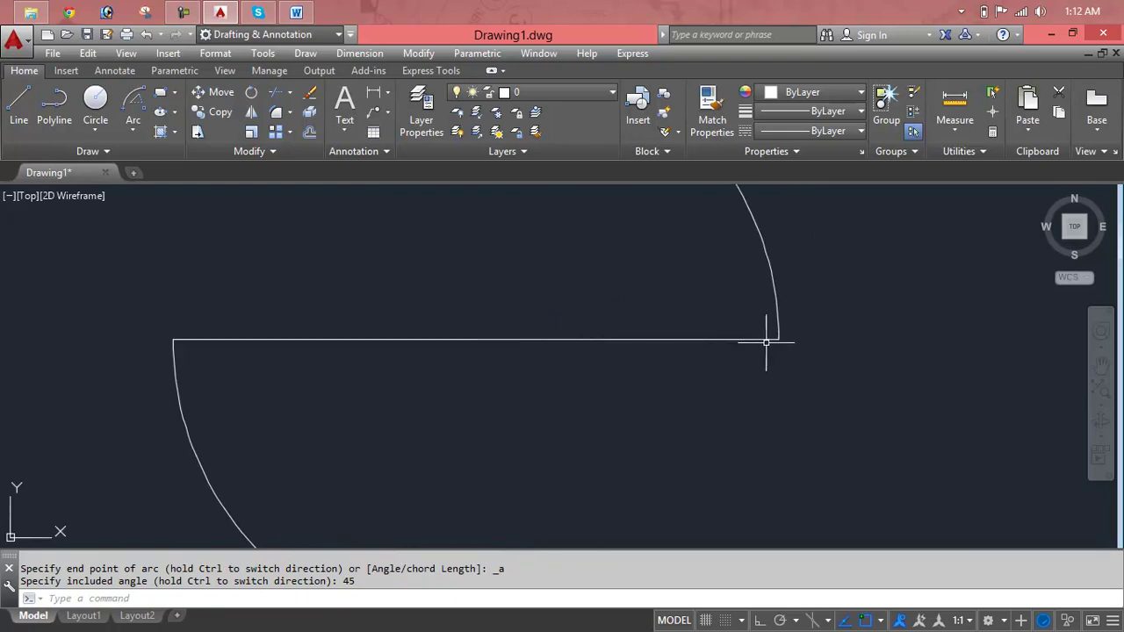
pyautogui.press('Escape')
pyautogui.press('Escape')
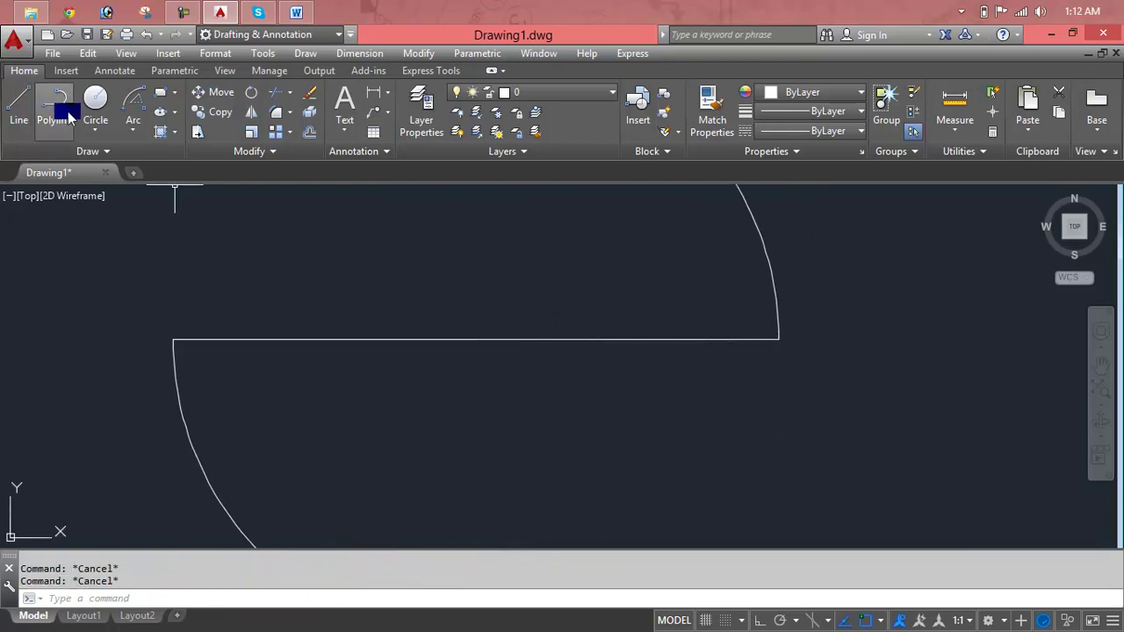
pyautogui.click(128, 137)
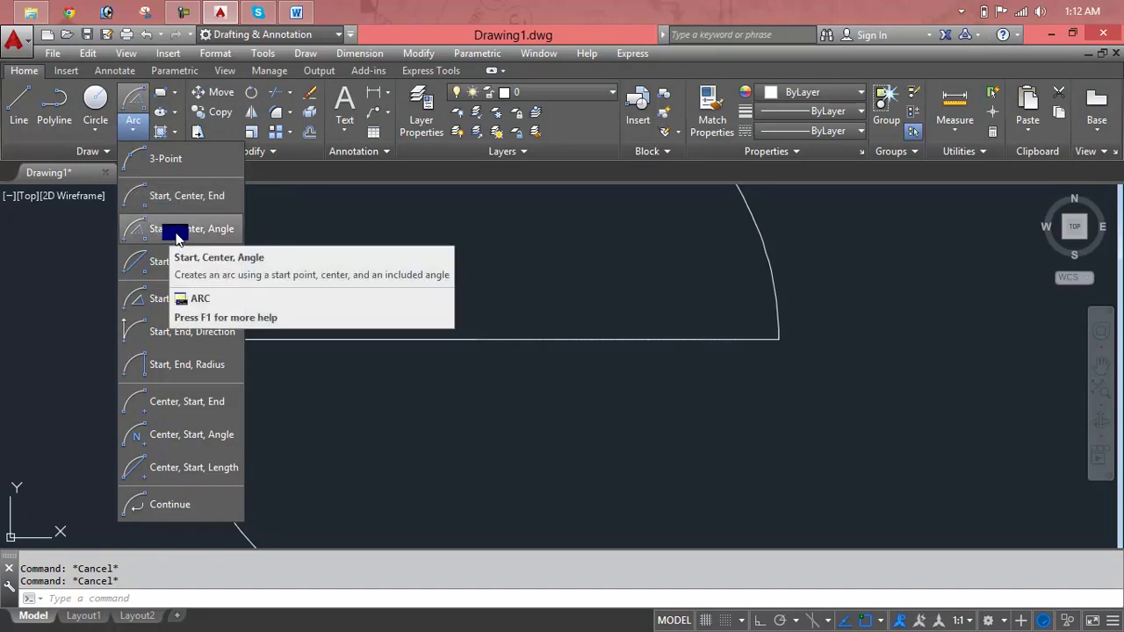
pyautogui.click(170, 236)
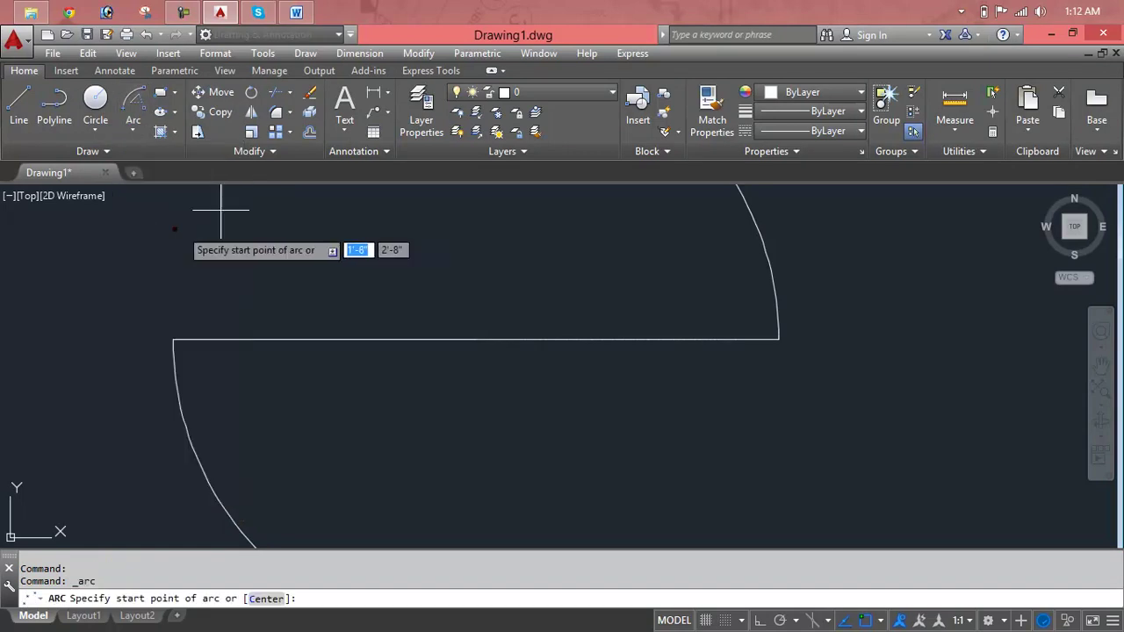
pyautogui.click(774, 339)
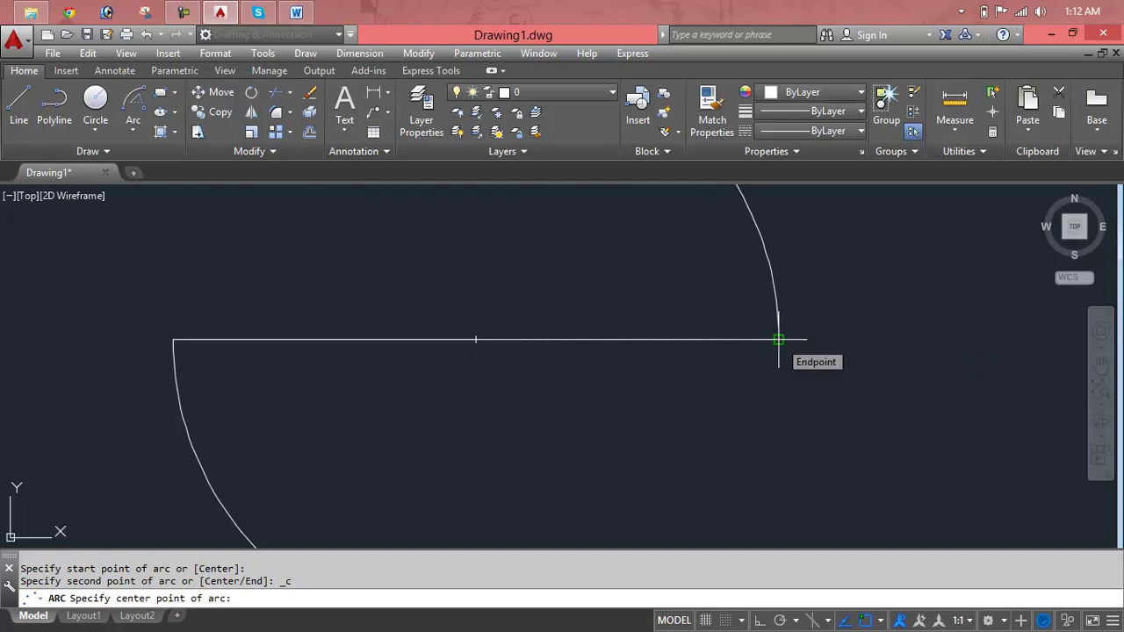
pyautogui.click(779, 339)
pyautogui.press('Escape')
pyautogui.press('Escape')
pyautogui.press('Escape')
# Step: Draw a -45° Start, Center, Angle arc from the line's right end around its midpoint
pyautogui.click(134, 124)
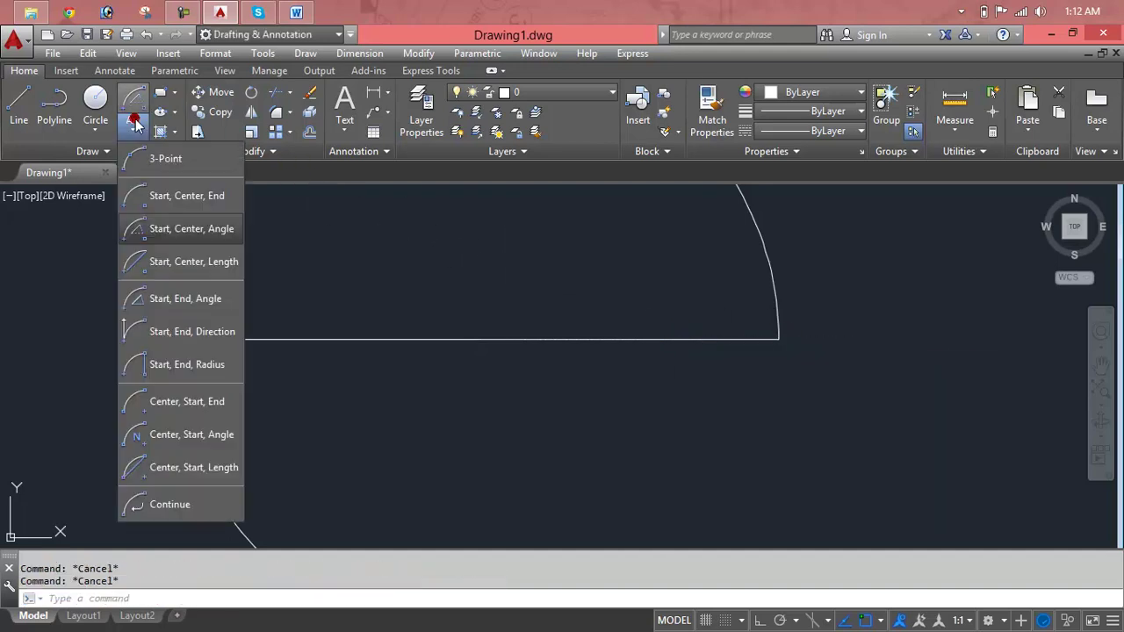
pyautogui.click(174, 231)
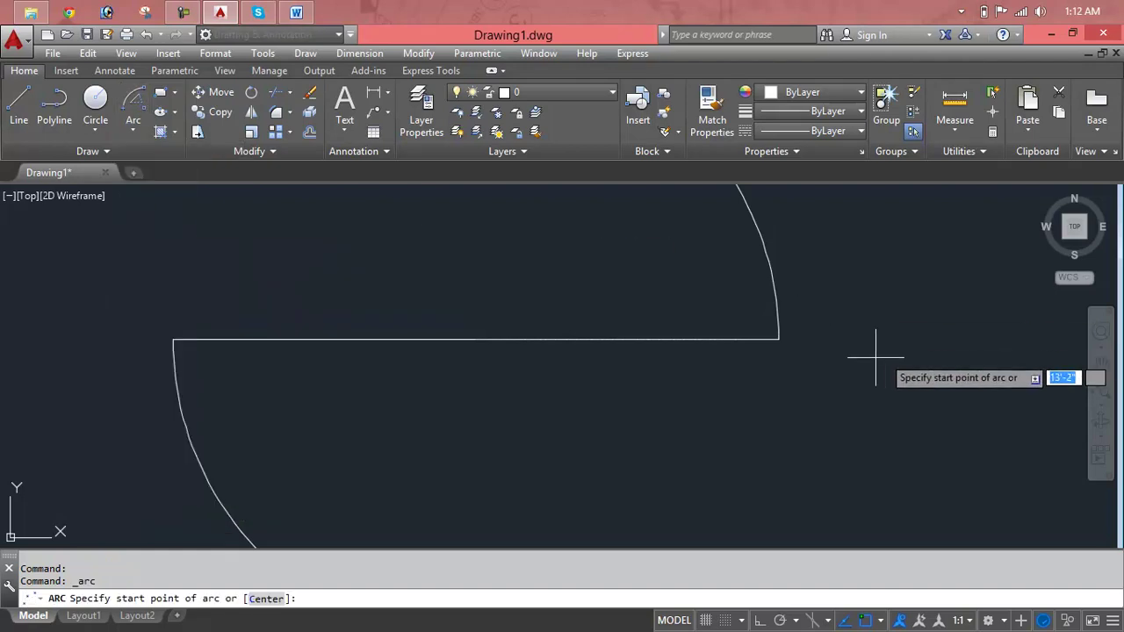
pyautogui.click(780, 339)
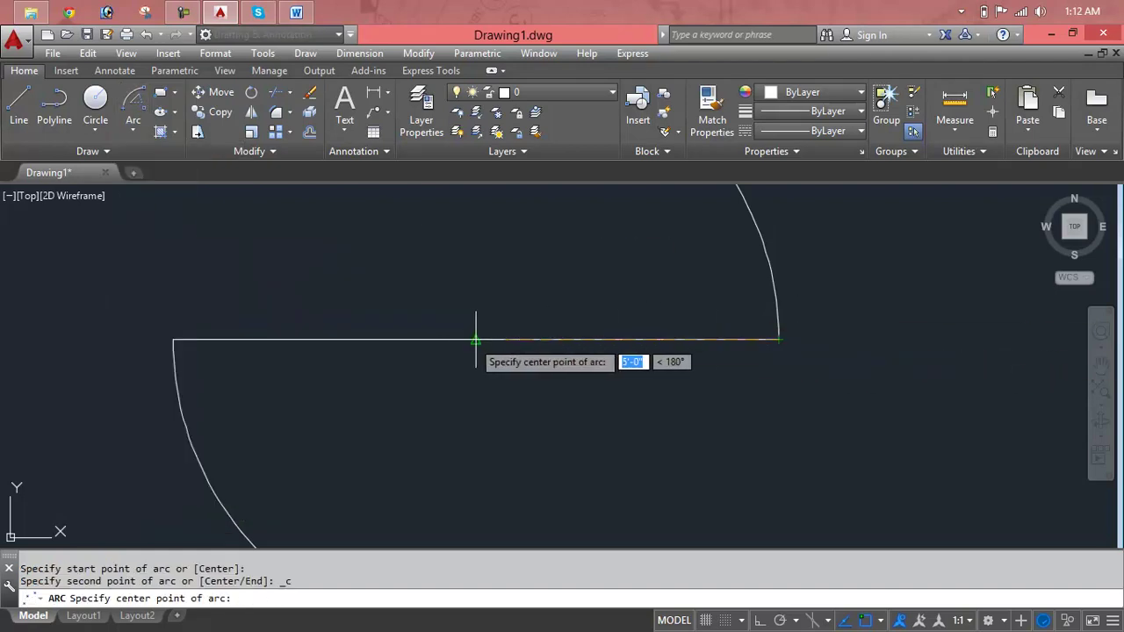
pyautogui.click(476, 339)
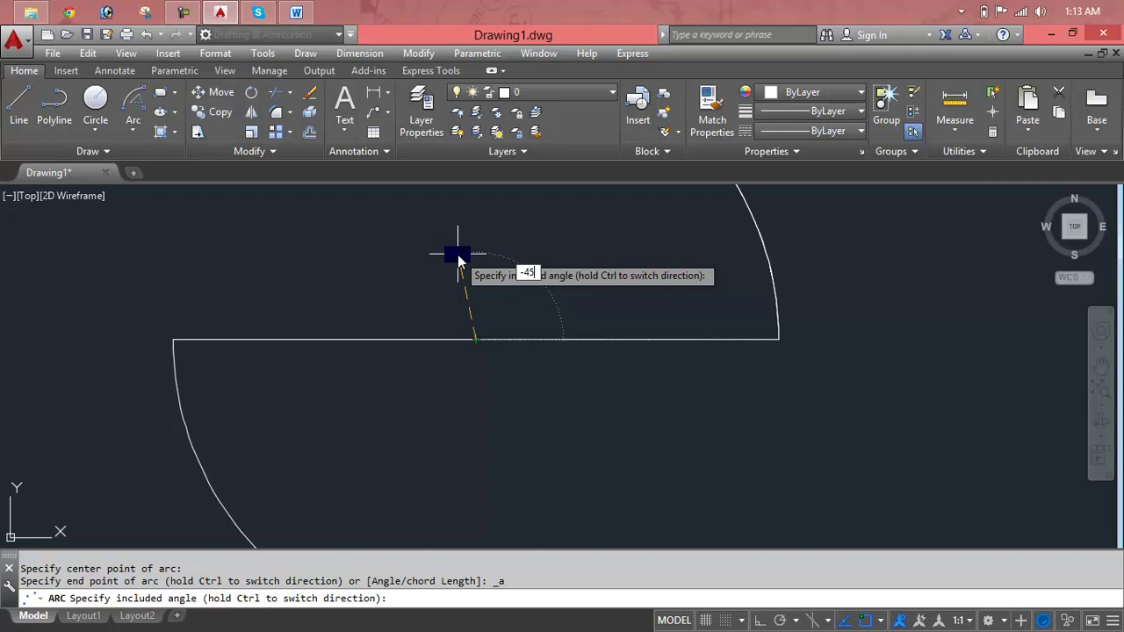
pyautogui.press('Return')
pyautogui.moveTo(565, 358); pyautogui.dragTo(682, 474, button='middle')
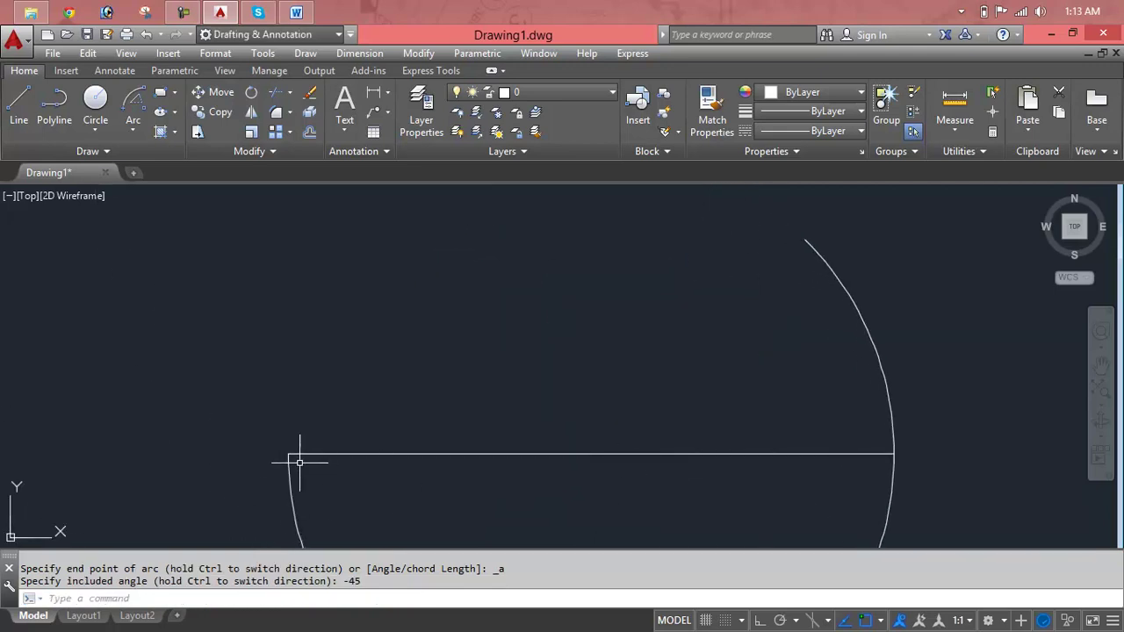
pyautogui.moveTo(427, 416); pyautogui.dragTo(264, 280, button='middle')
pyautogui.moveTo(501, 395); pyautogui.dragTo(471, 553, button='middle')
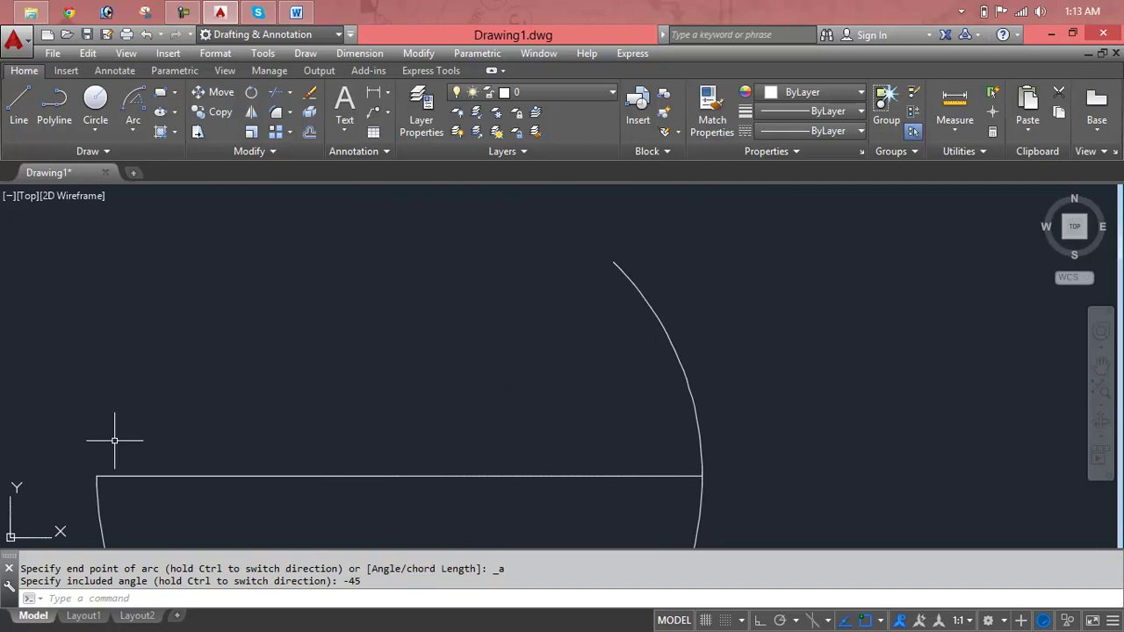
# Step: Draw a 5-unit line from the reference line's midpoint to the arc's upper endpoint
pyautogui.click(23, 120)
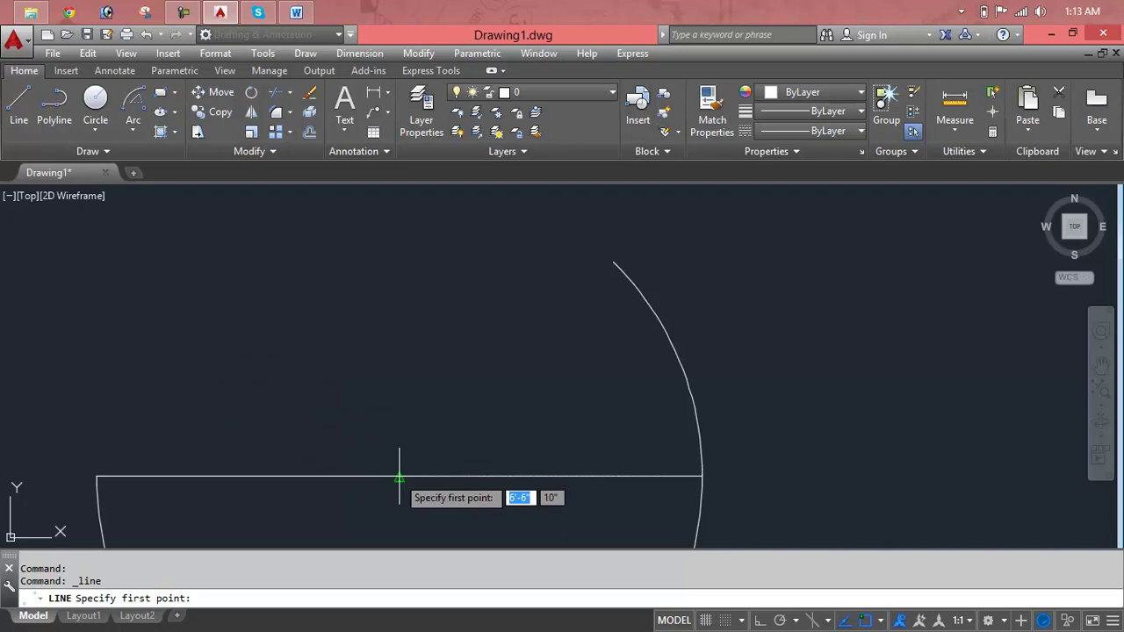
pyautogui.click(400, 476)
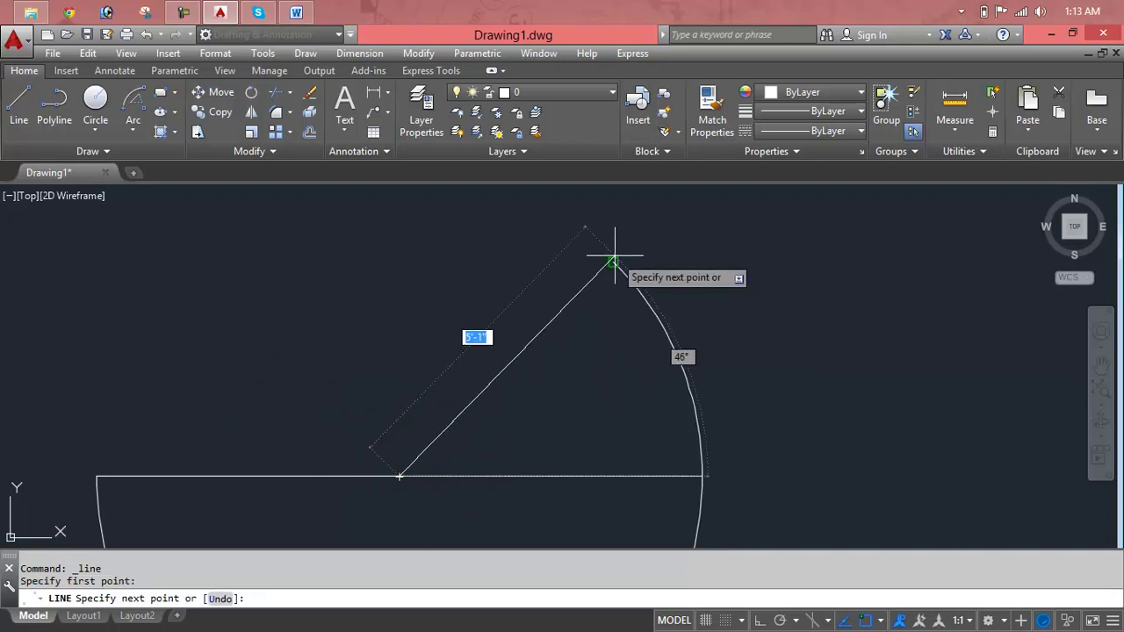
pyautogui.write('5')
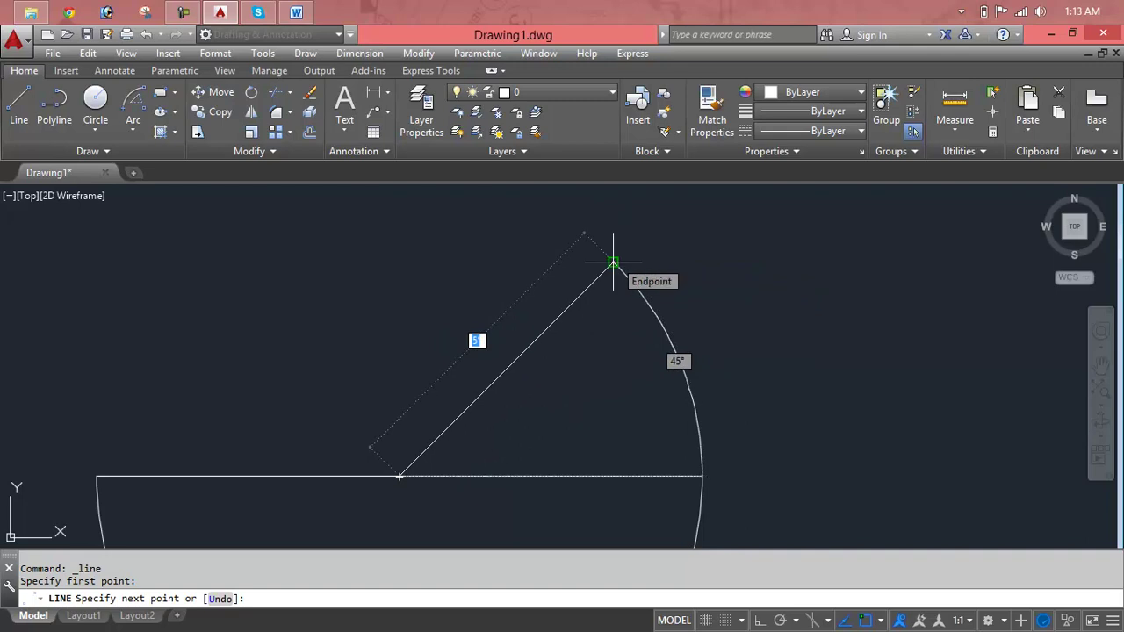
pyautogui.click(613, 261)
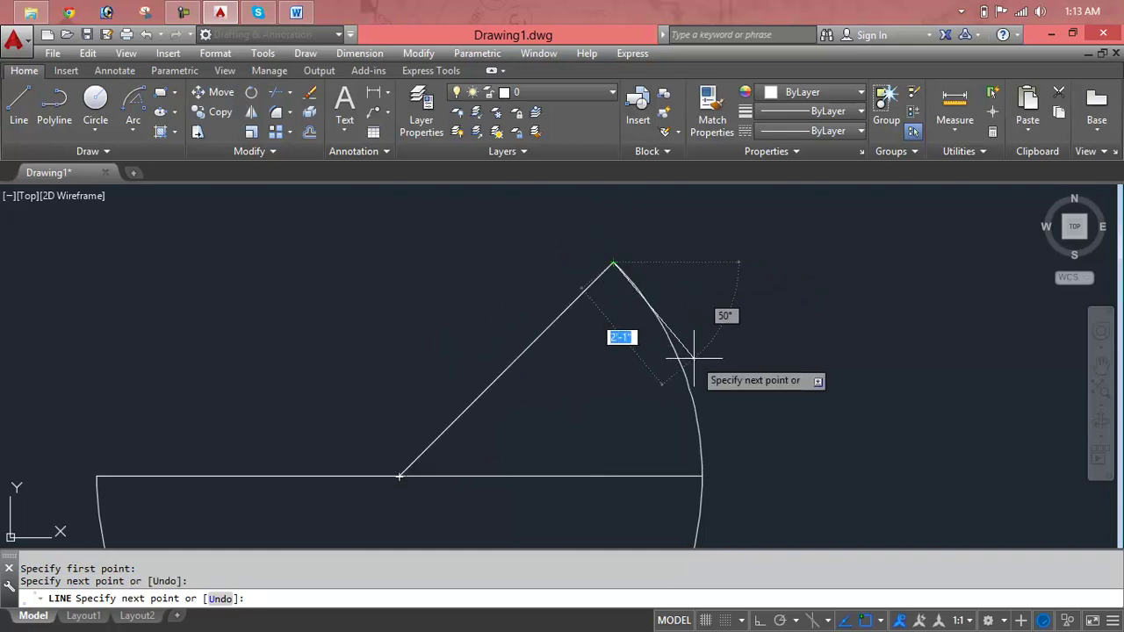
pyautogui.press('Escape')
pyautogui.press('Escape')
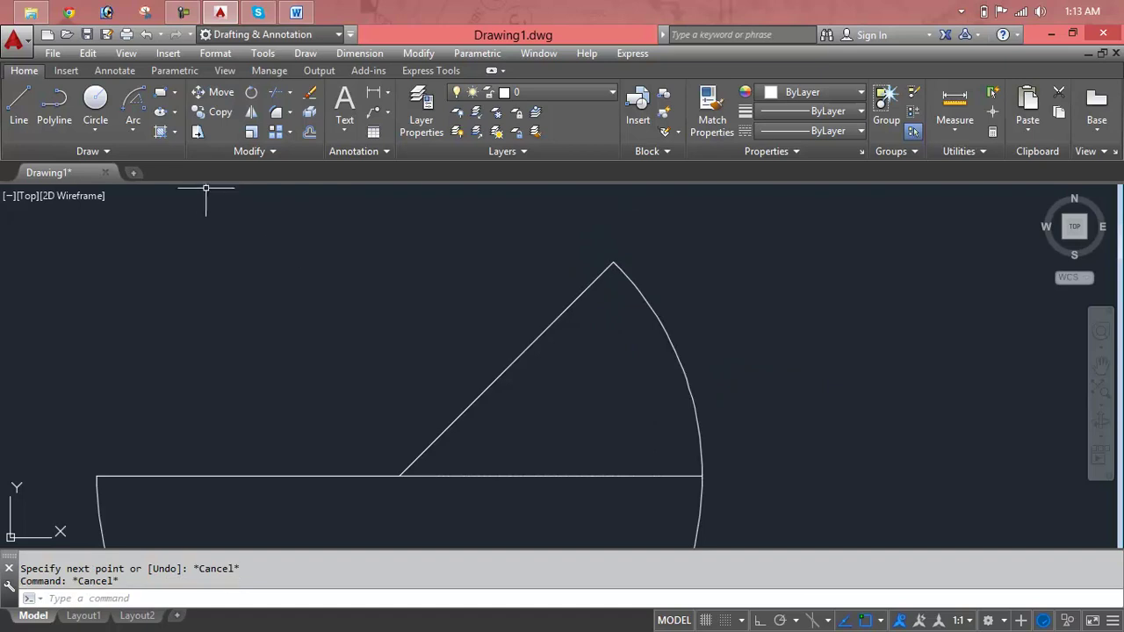
# Step: Add a 45° angular dimension between the slanted line and the reference line, then select it
pyautogui.click(115, 70)
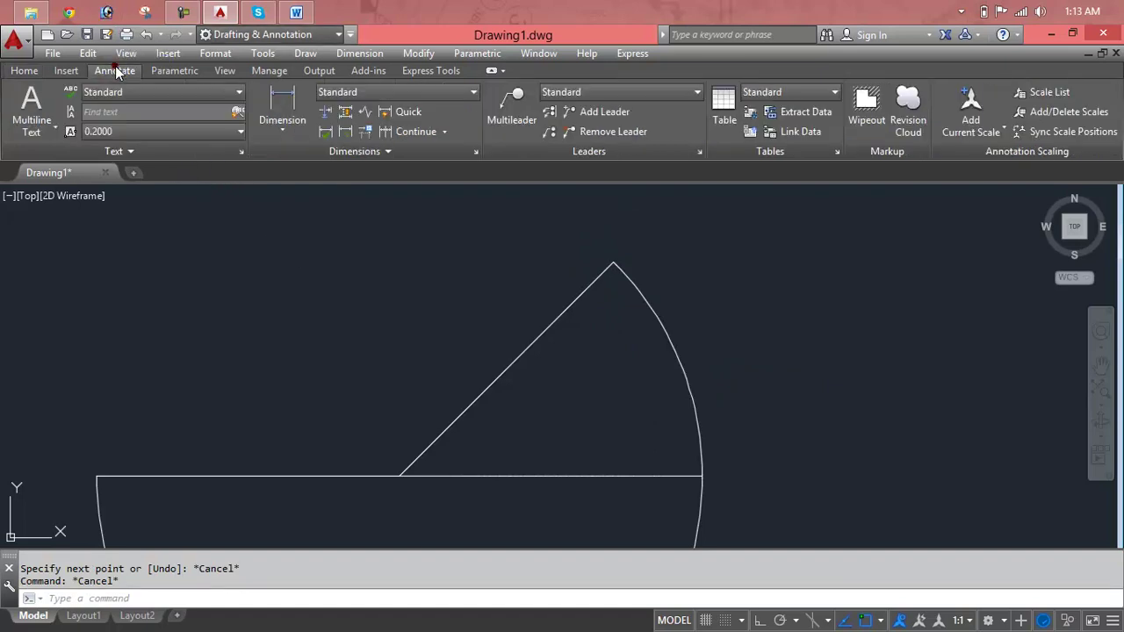
pyautogui.click(302, 137)
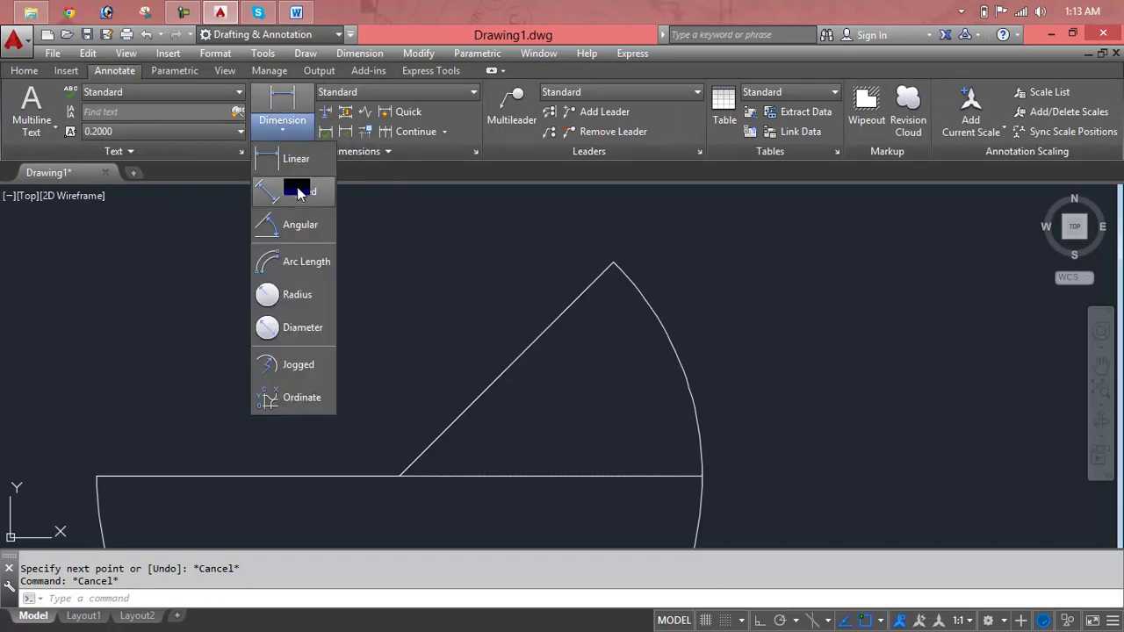
pyautogui.click(298, 225)
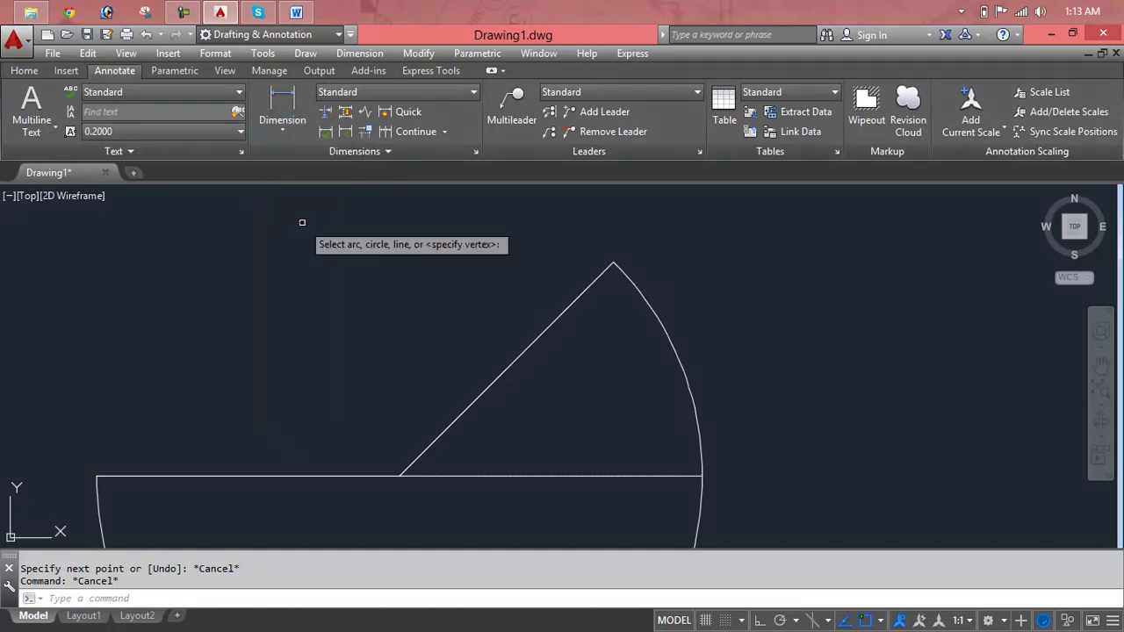
pyautogui.click(484, 390)
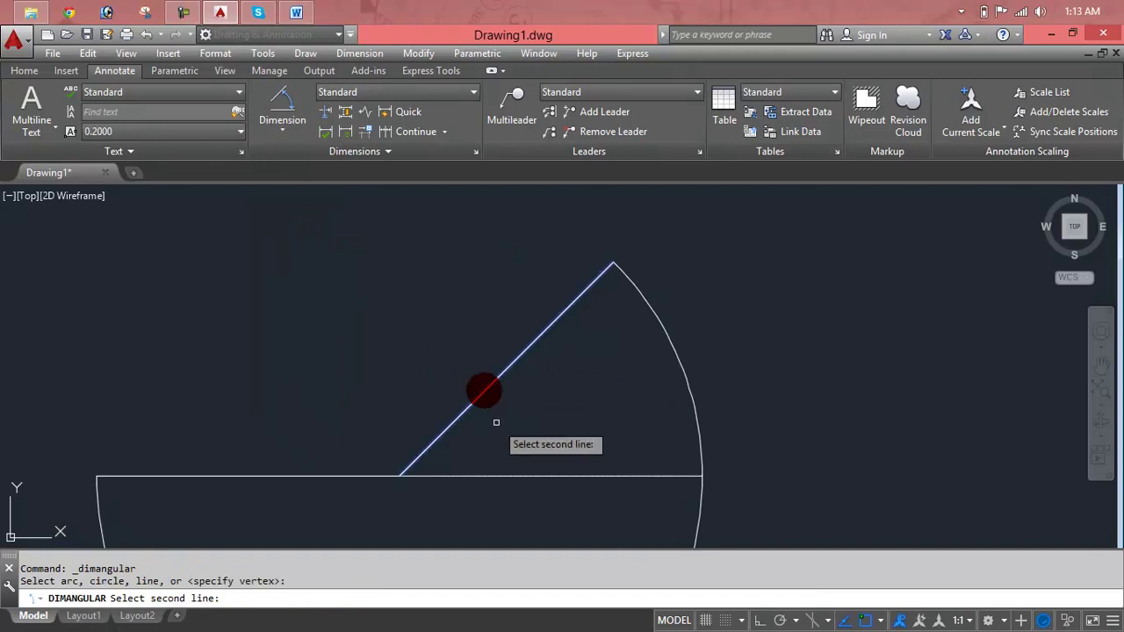
pyautogui.click(518, 477)
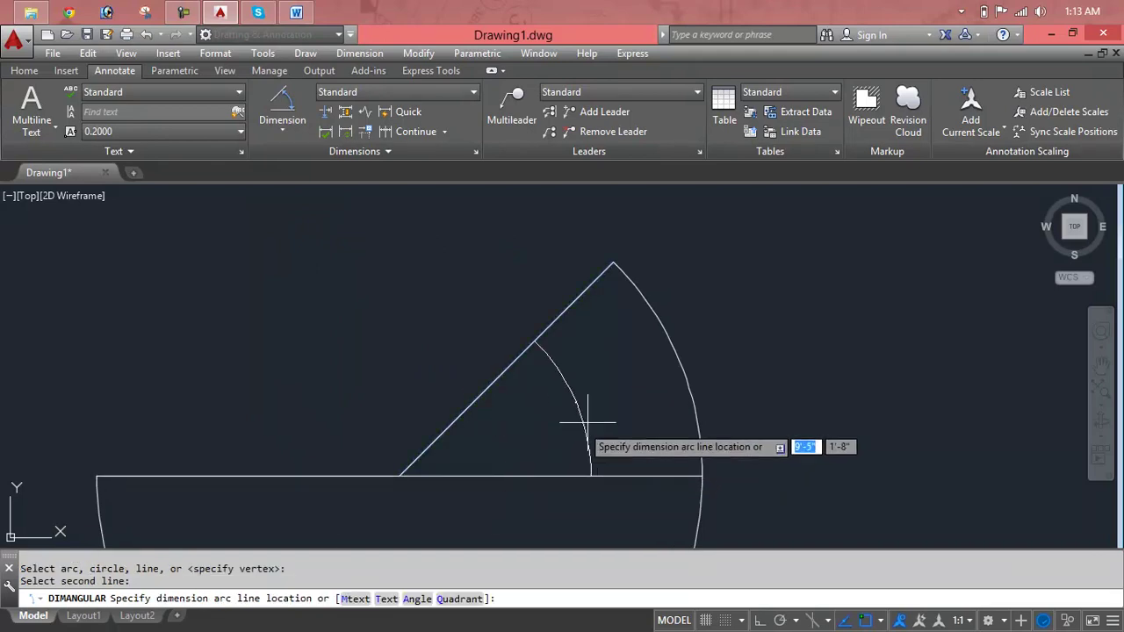
pyautogui.click(639, 383)
pyautogui.scroll(5, 509, 378)
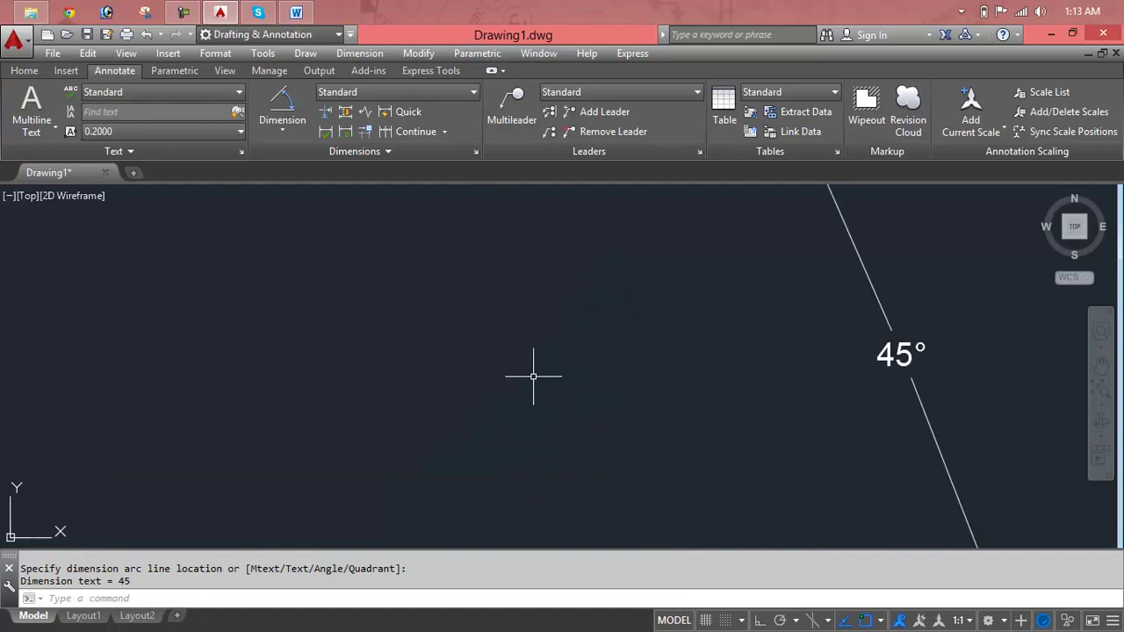
pyautogui.scroll(-2, 997, 324)
pyautogui.scroll(-2, 999, 321)
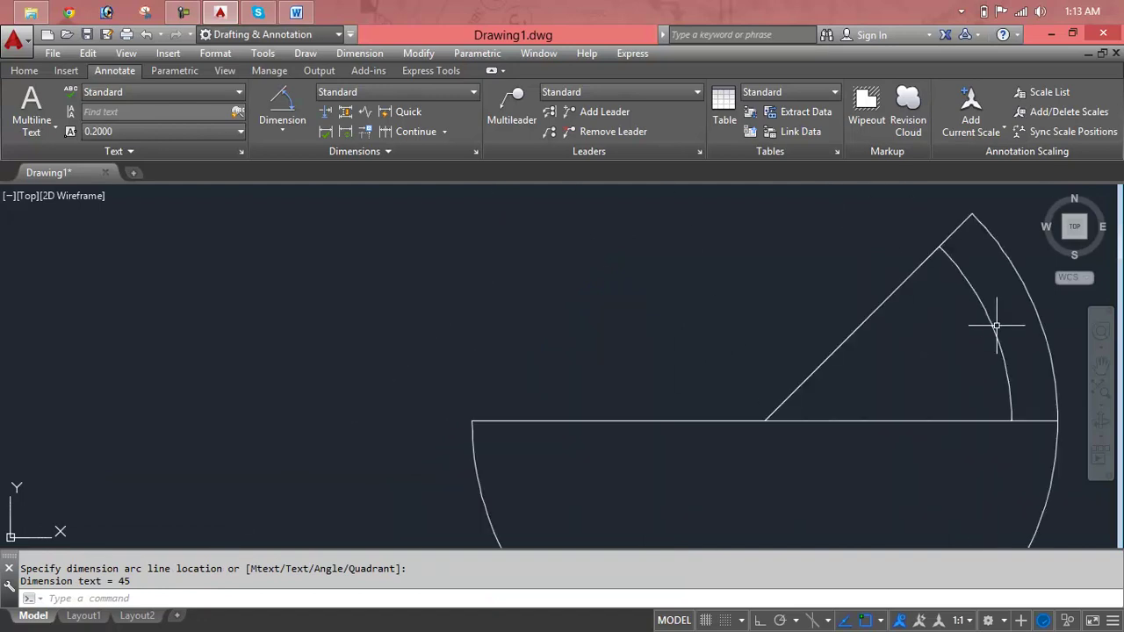
pyautogui.click(996, 334)
# Step: Erase the angle dimension, the upper arc and the slanted line
pyautogui.press('Delete')
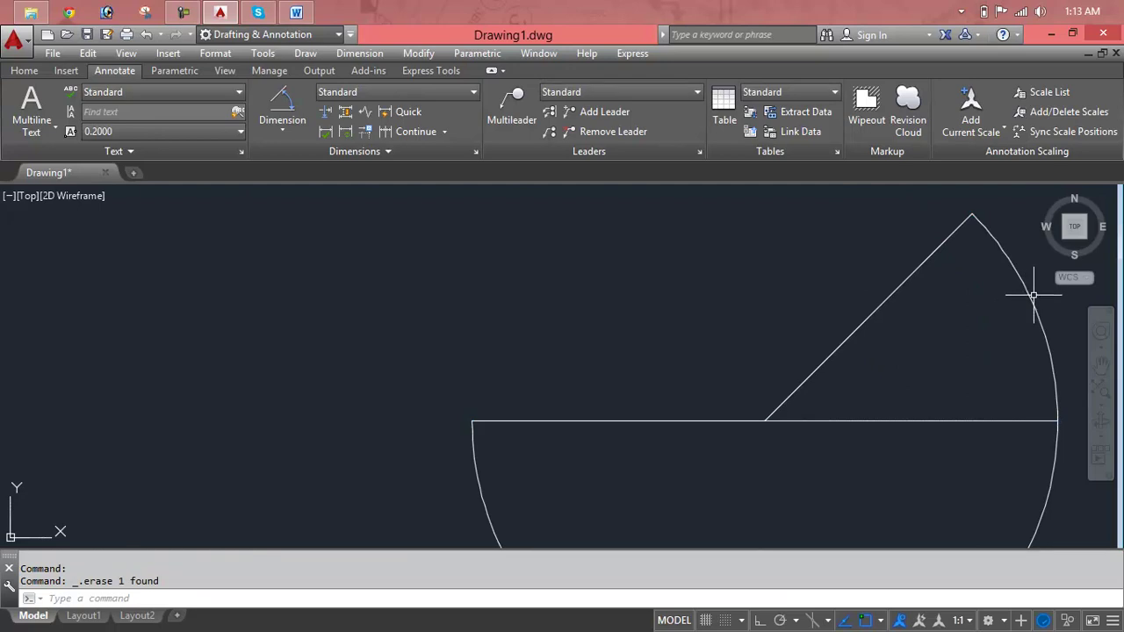
pyautogui.click(1033, 295)
pyautogui.press('Escape')
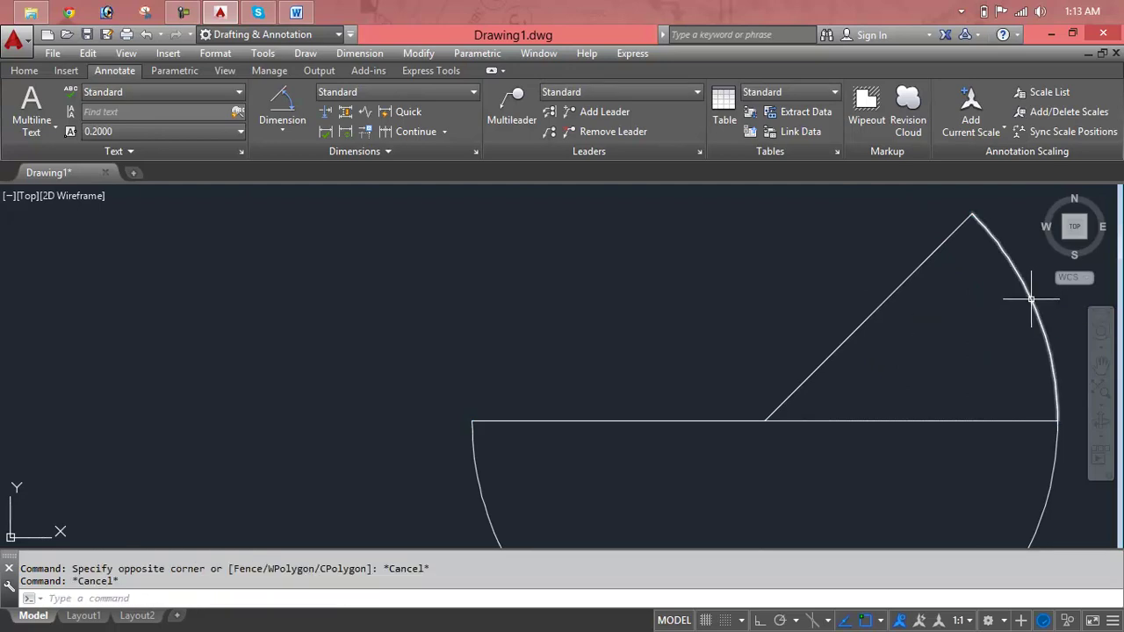
pyautogui.click(1031, 300)
pyautogui.press('Delete')
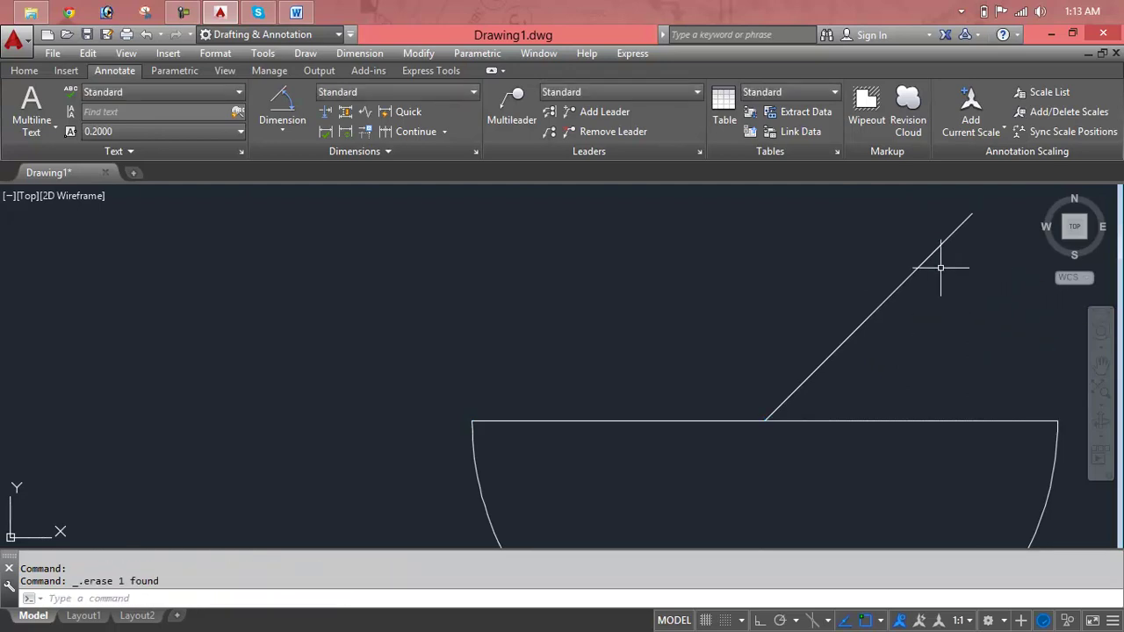
pyautogui.click(933, 253)
pyautogui.press('Delete')
# Step: Erase the remaining right and left arcs below the reference line
pyautogui.click(1050, 492)
pyautogui.press('Delete')
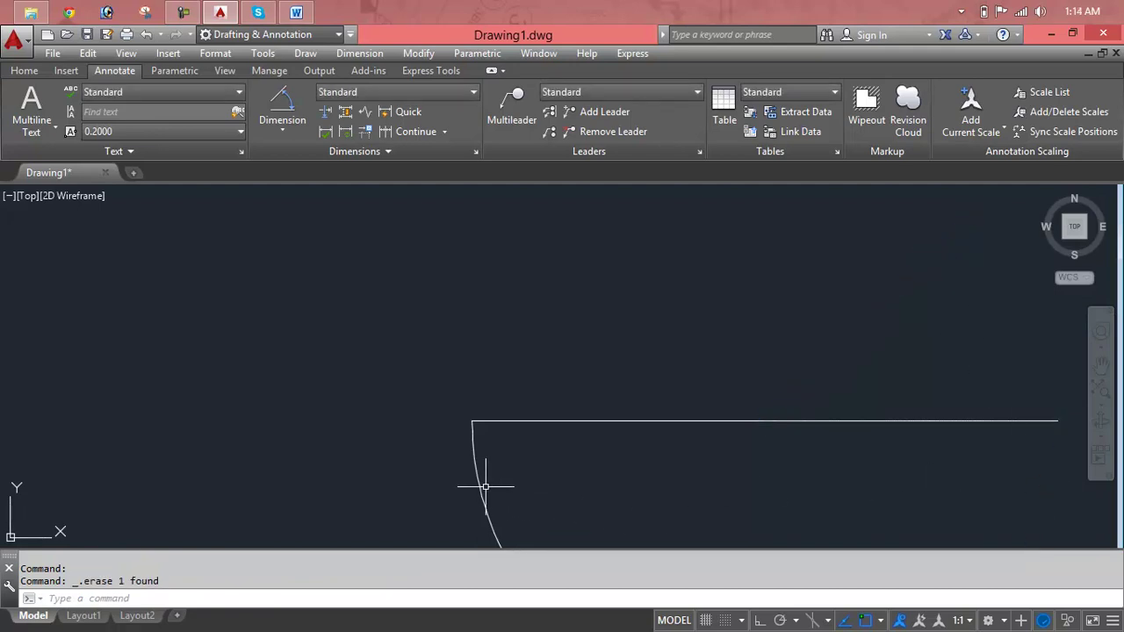
pyautogui.click(483, 486)
pyautogui.press('Delete')
pyautogui.moveTo(488, 484)
pyautogui.mouseDown(button='middle')
pyautogui.moveTo(304, 432)
pyautogui.moveTo(236, 429)
pyautogui.mouseUp(button='middle')
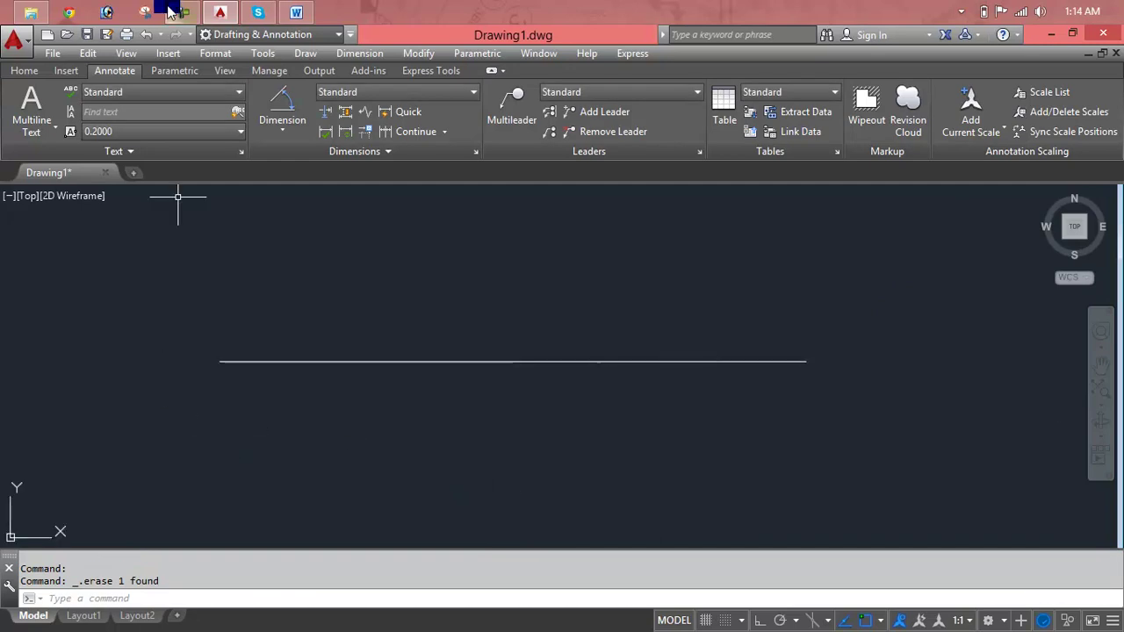
pyautogui.click(24, 70)
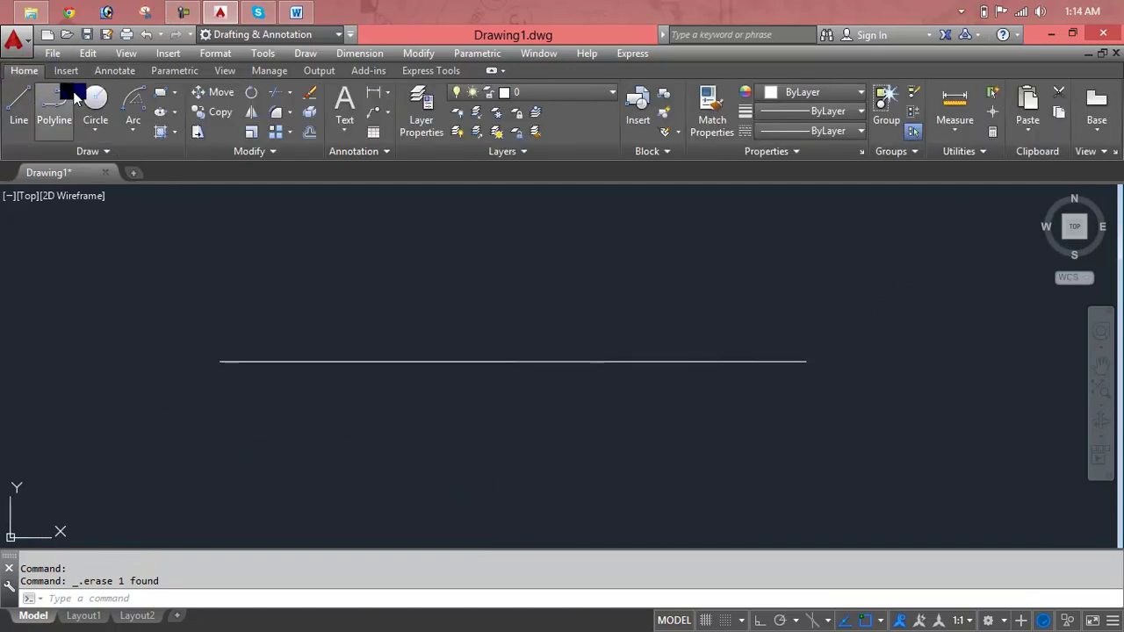
pyautogui.click(133, 130)
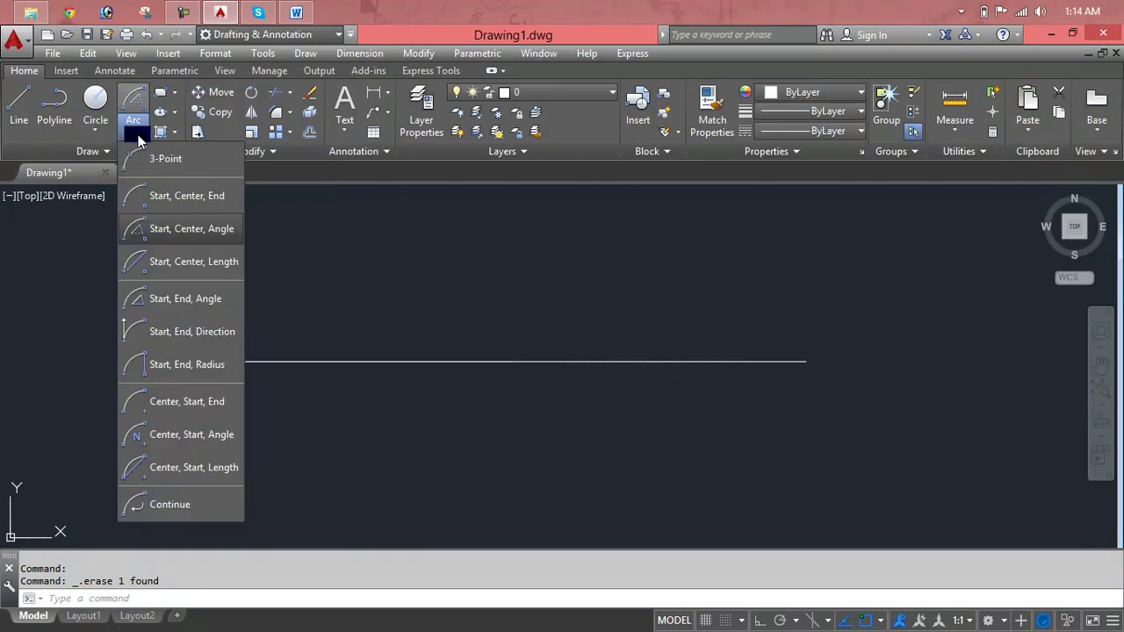
pyautogui.click(169, 270)
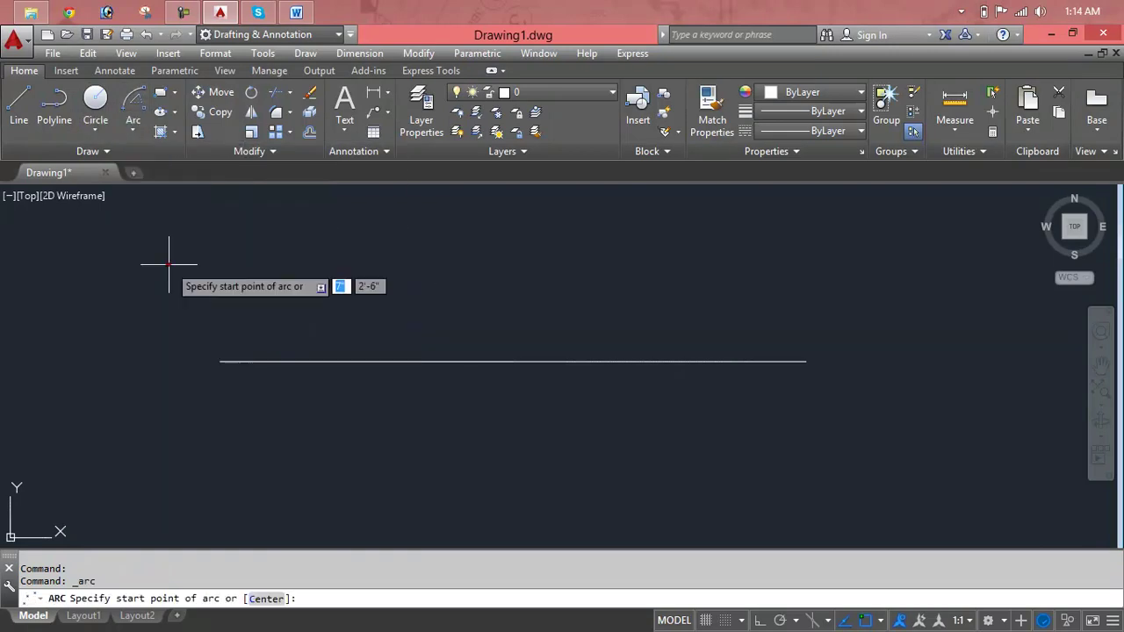
pyautogui.click(220, 361)
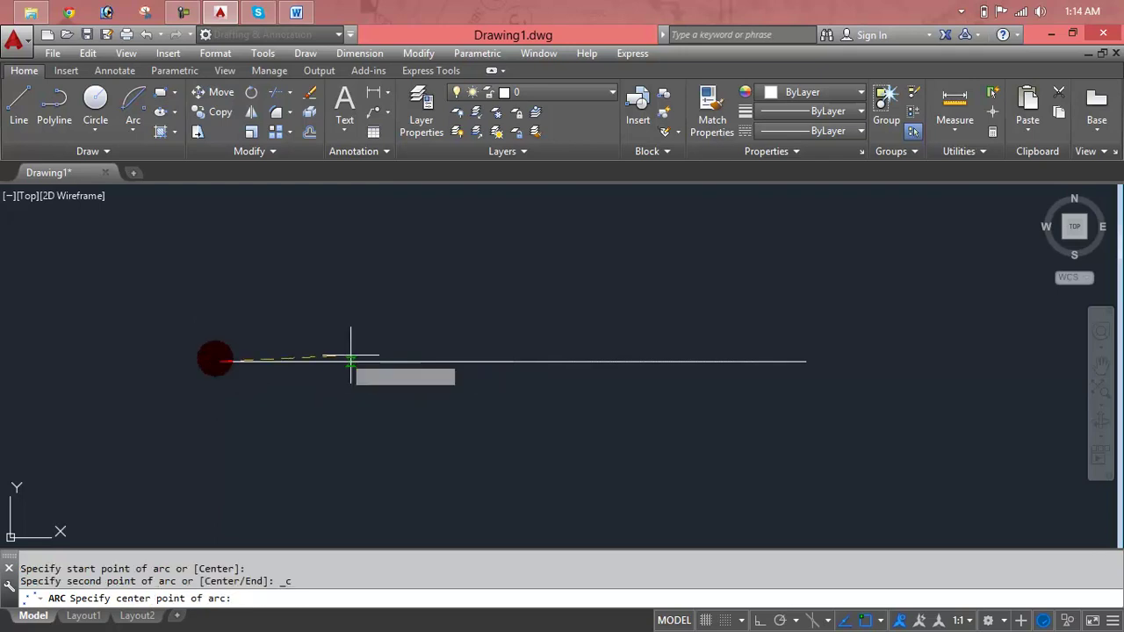
pyautogui.click(513, 361)
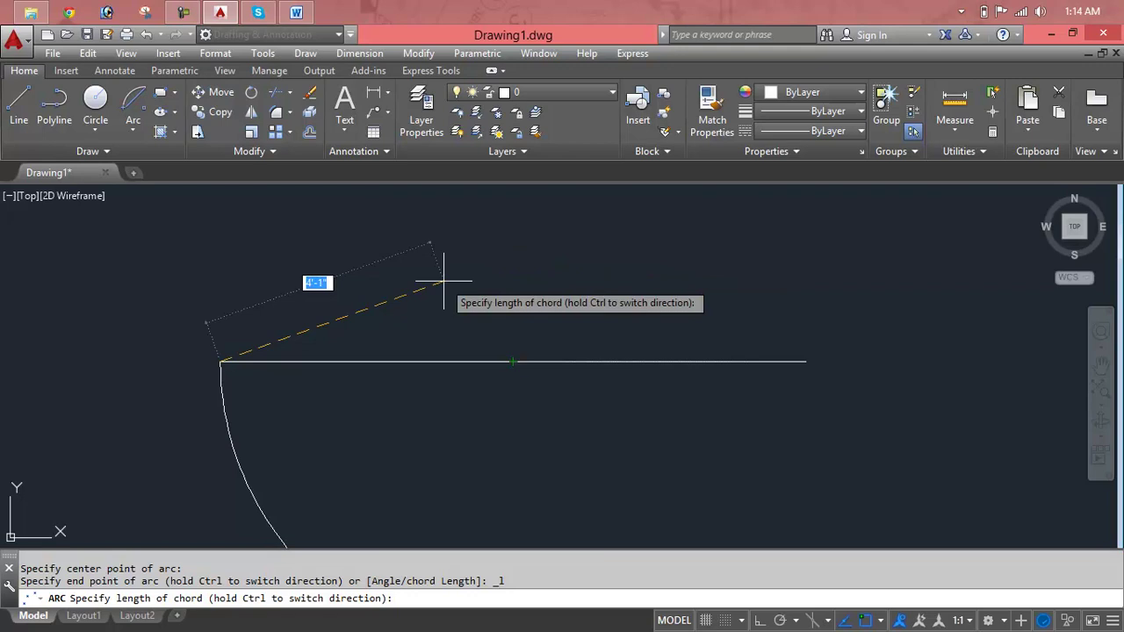
pyautogui.write('10')
pyautogui.press('Return')
pyautogui.moveTo(347, 348); pyautogui.dragTo(525, 218, button='middle')
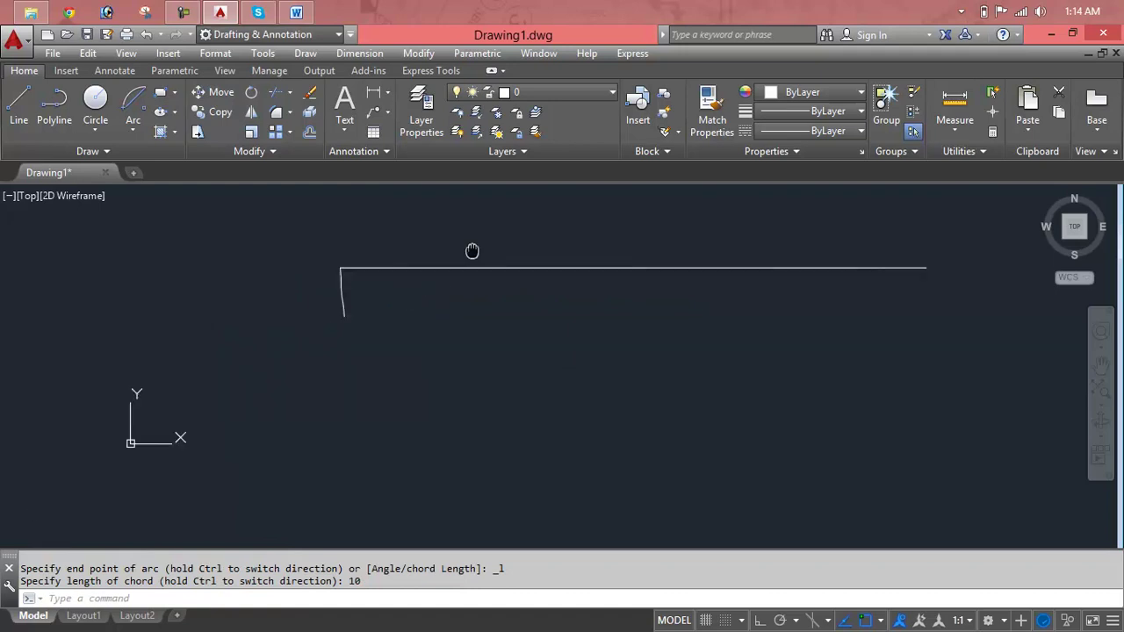
pyautogui.scroll(2, 391, 242)
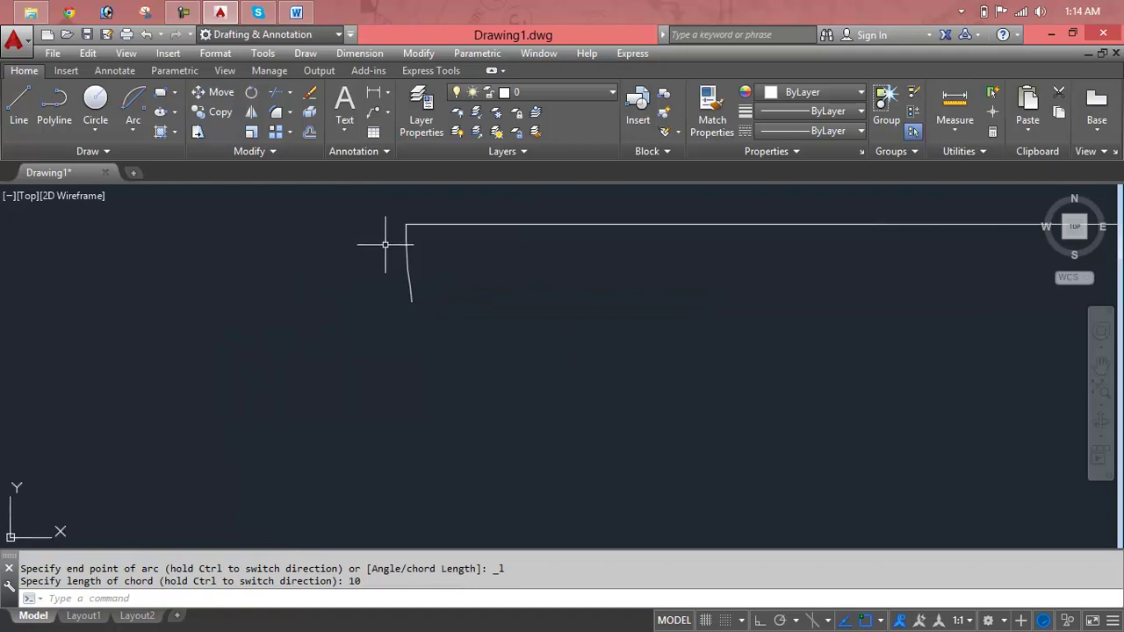
pyautogui.moveTo(406, 265)
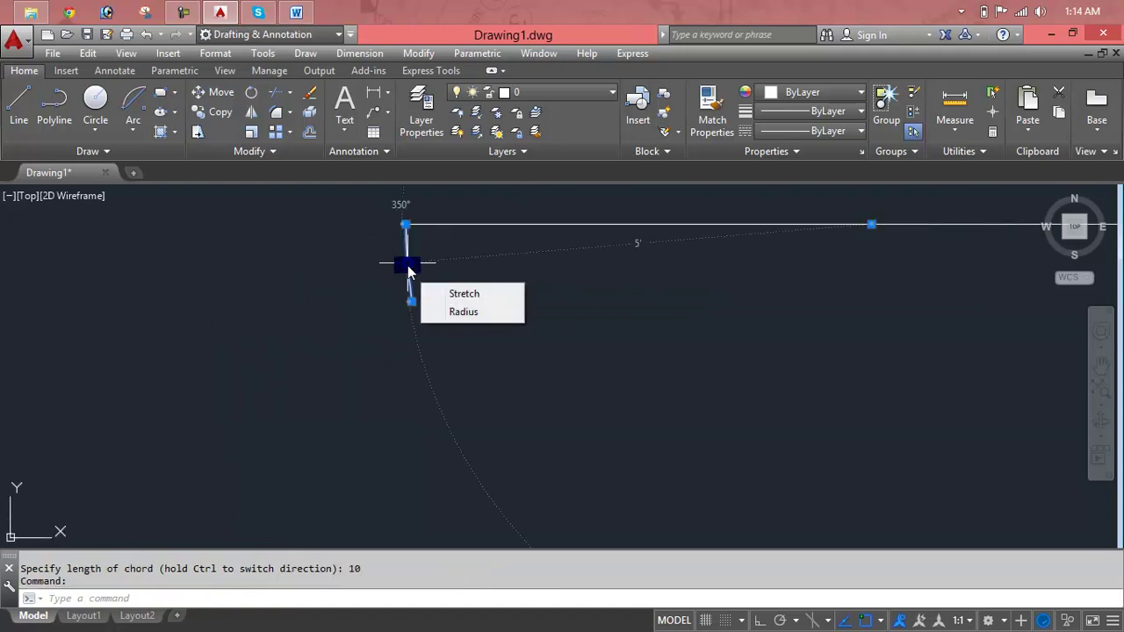
pyautogui.press('Delete')
pyautogui.moveTo(463, 255)
pyautogui.mouseDown(button='middle')
pyautogui.moveTo(251, 339)
pyautogui.moveTo(120, 366)
pyautogui.mouseUp(button='middle')
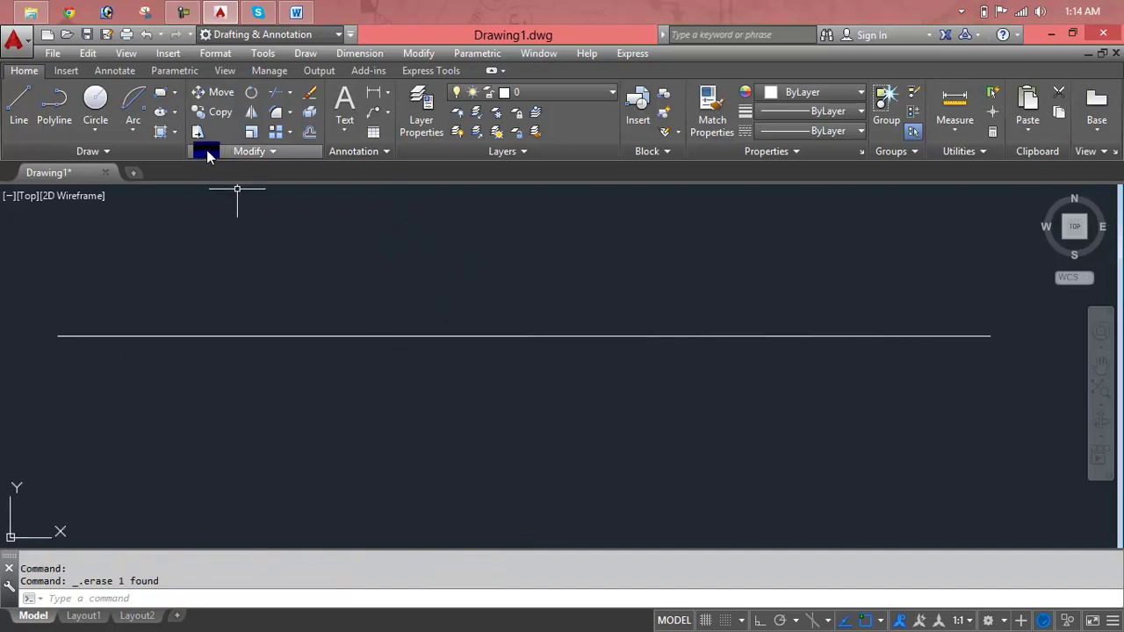
# Step: Draw a Start, Center, Length arc from the line's right end with a 10' chord
pyautogui.click(133, 131)
pyautogui.click(172, 267)
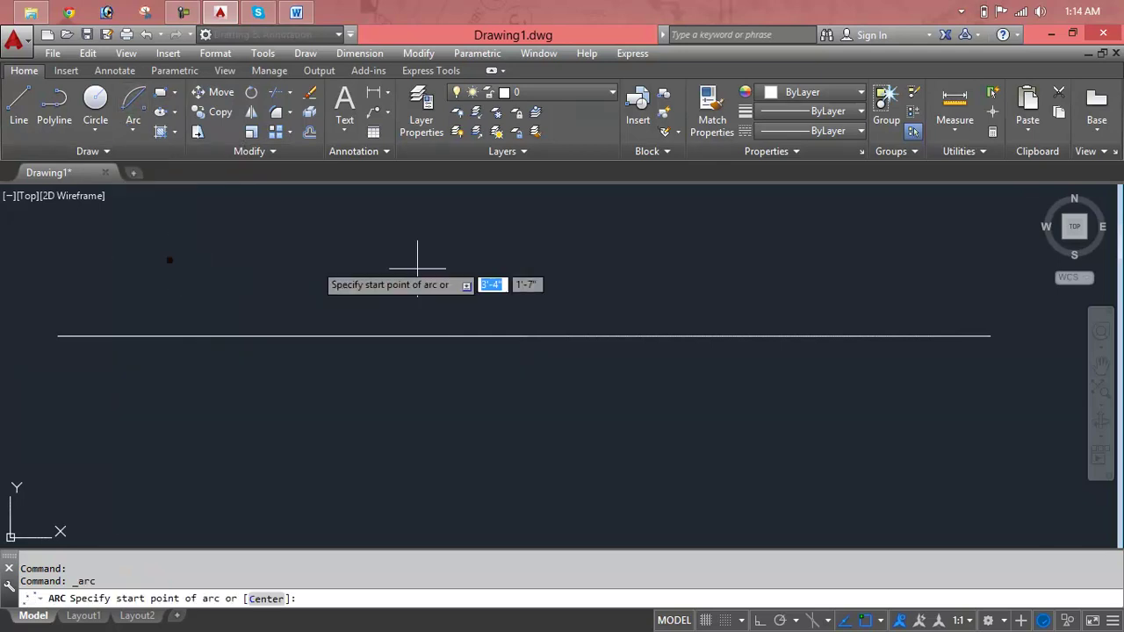
pyautogui.click(990, 336)
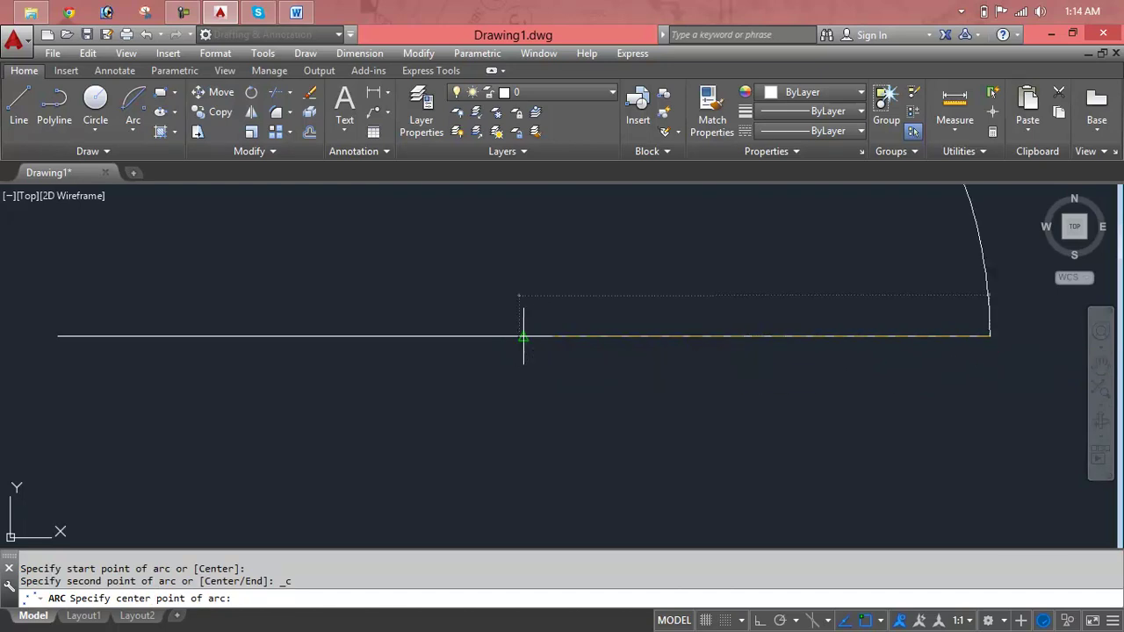
pyautogui.click(518, 337)
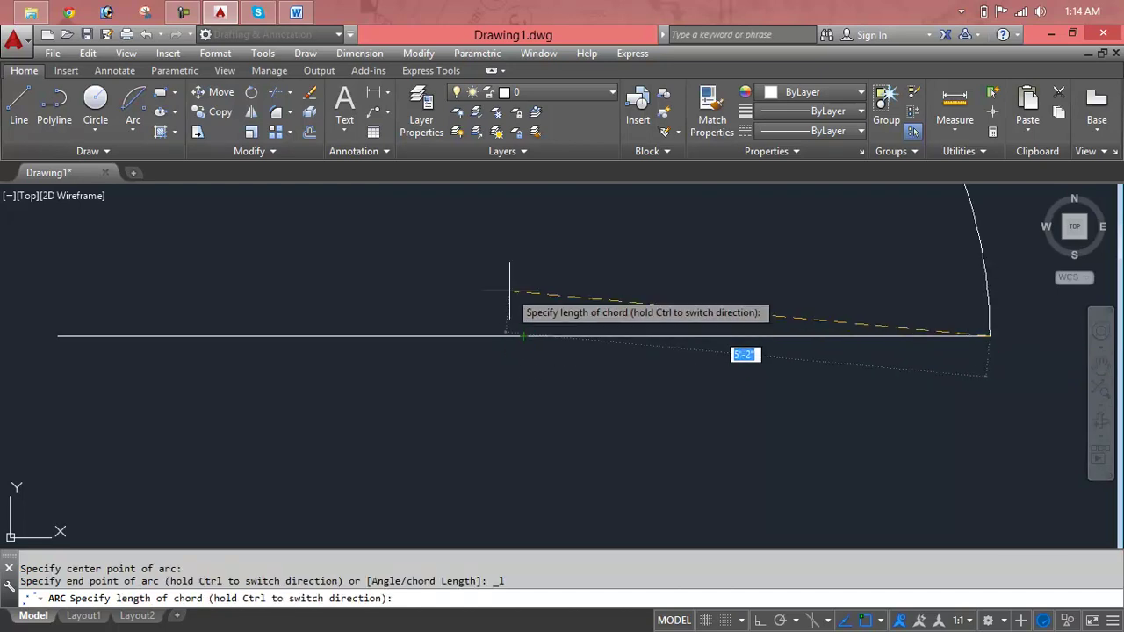
pyautogui.press('Return')
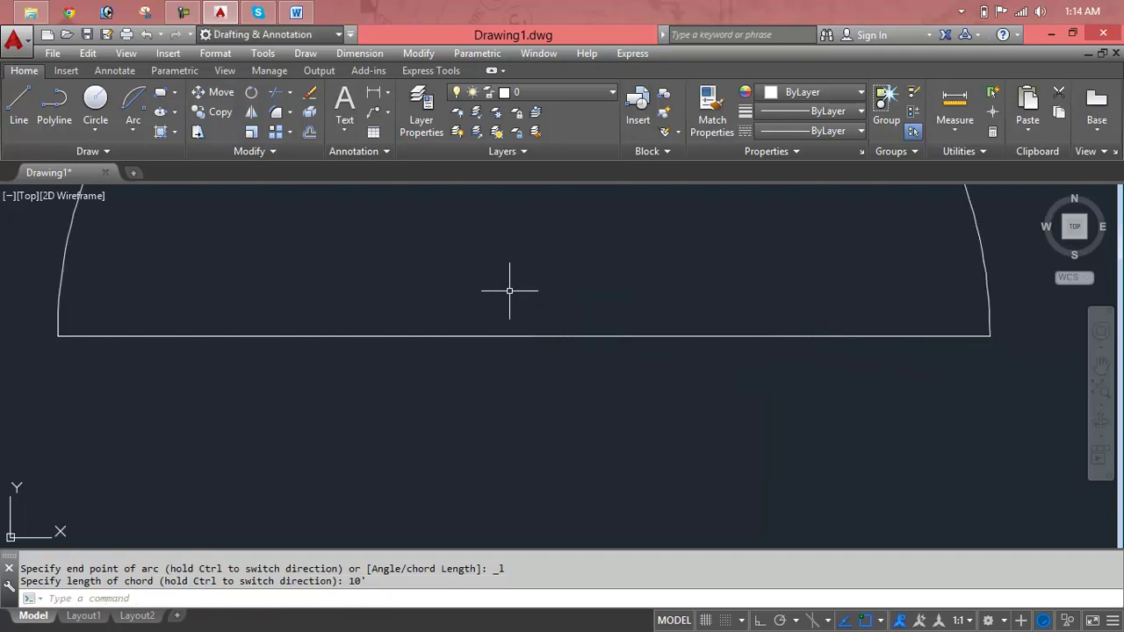
pyautogui.press('Escape')
pyautogui.press('Escape')
# Step: Undo the semicircular arc, leaving only the horizontal reference line
pyautogui.scroll(-1, 542, 290)
pyautogui.scroll(-1, 546, 512)
pyautogui.moveTo(546, 513); pyautogui.dragTo(548, 420, button='middle')
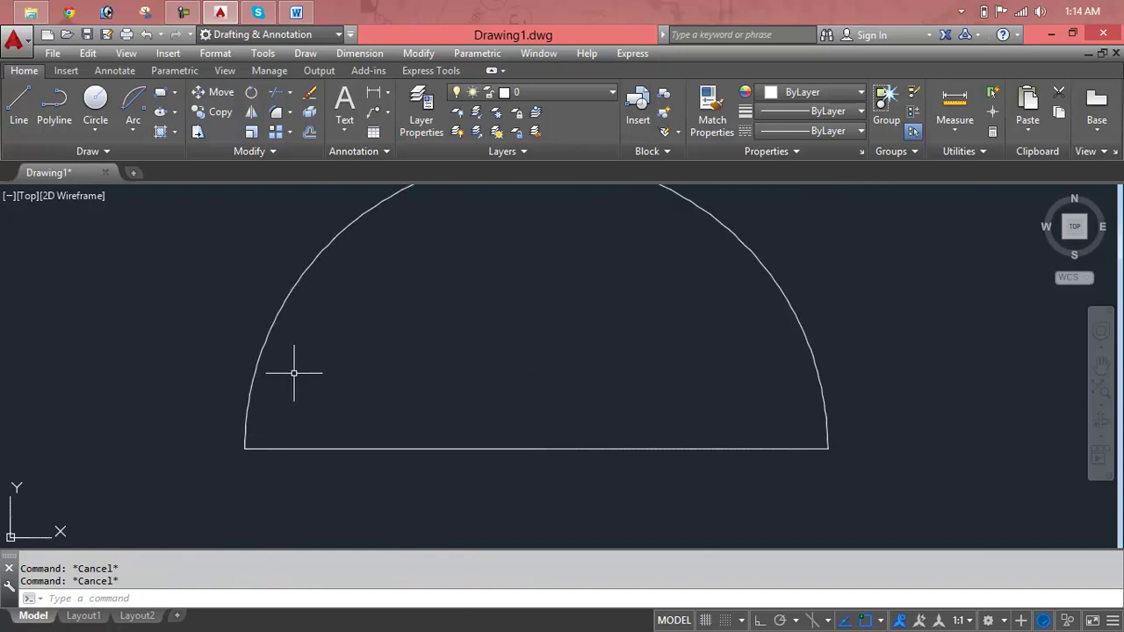
pyautogui.hotkey('ctrl', 'z')
pyautogui.hotkey('ctrl', 'z')
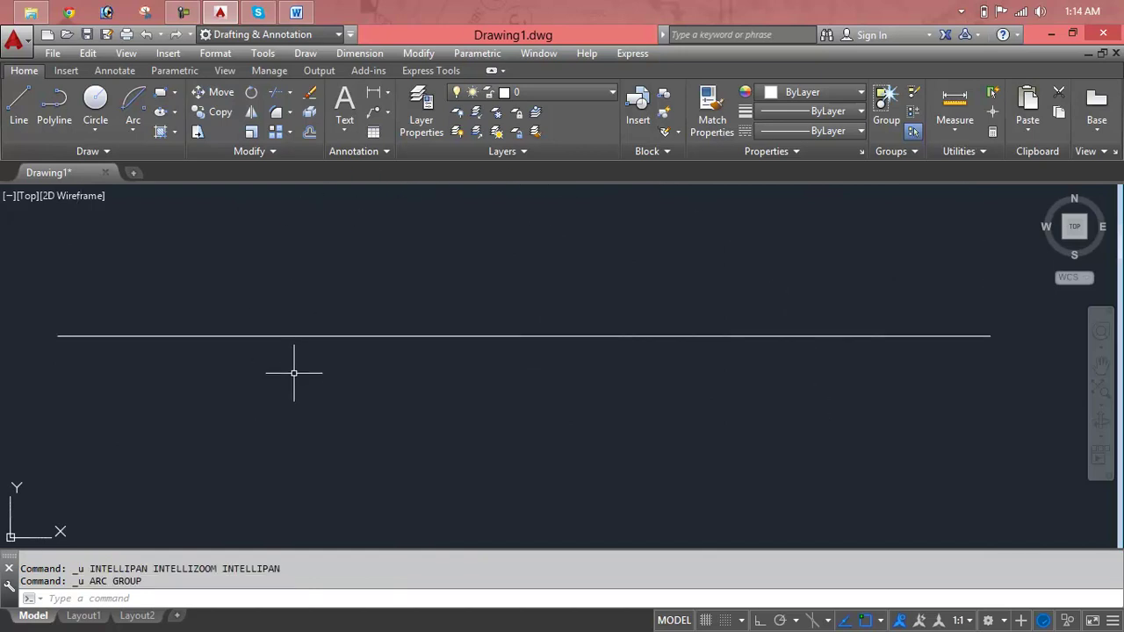
pyautogui.moveTo(322, 367); pyautogui.dragTo(321, 387, button='middle')
pyautogui.press('Escape')
pyautogui.press('Escape')
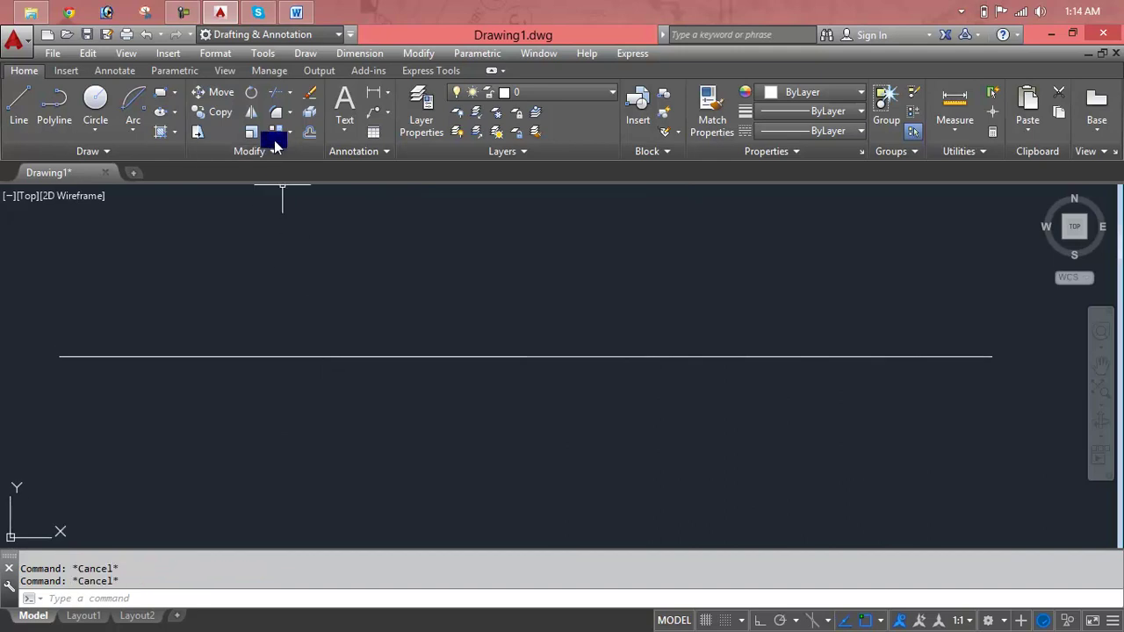
# Step: Draw a Start, Center, Length arc from the line's right end around its midpoint with a 5' chord
pyautogui.click(133, 131)
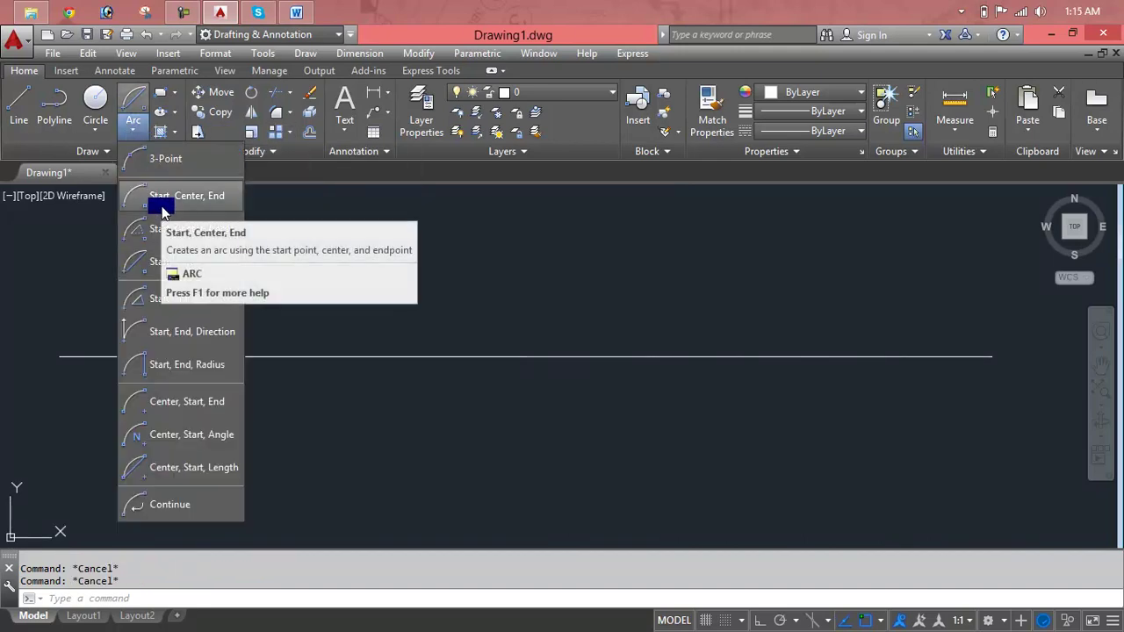
pyautogui.click(175, 264)
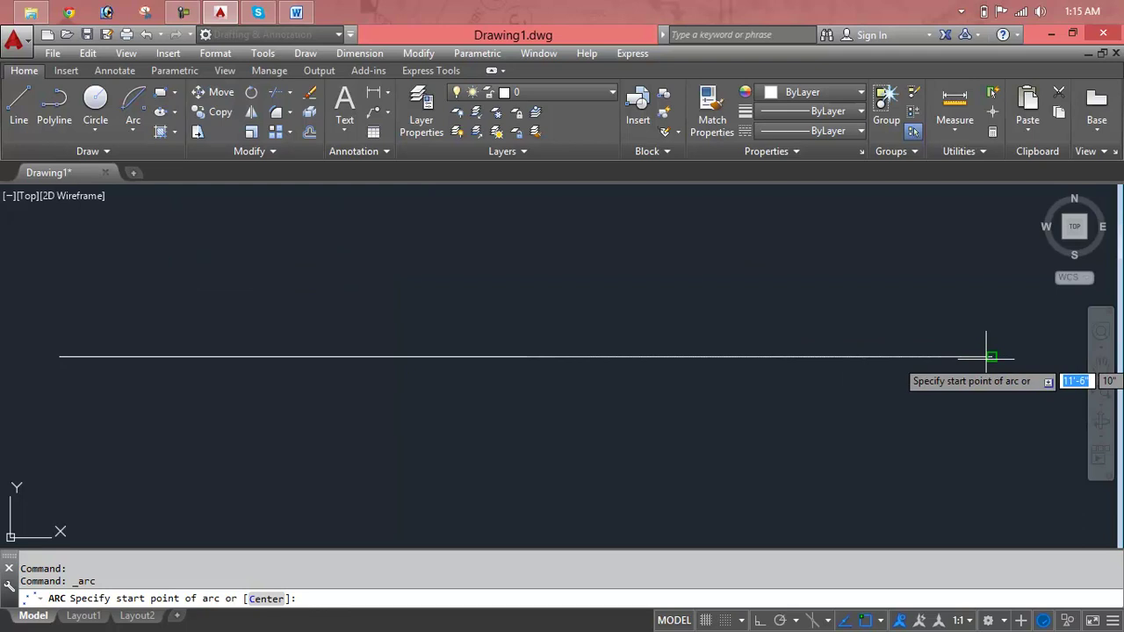
pyautogui.click(990, 358)
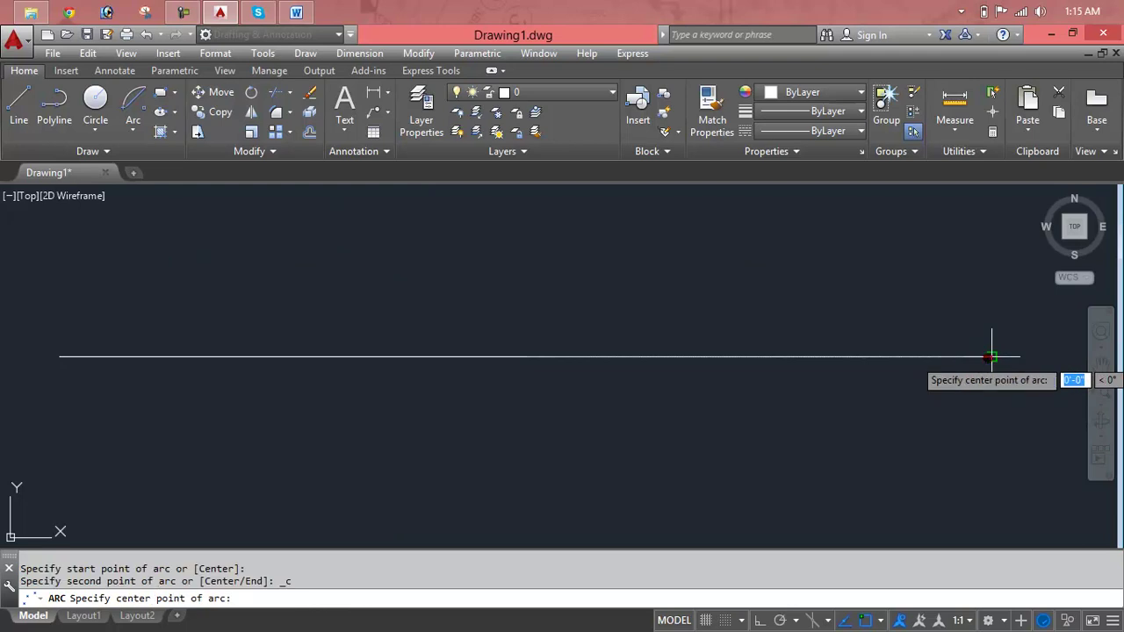
pyautogui.click(525, 357)
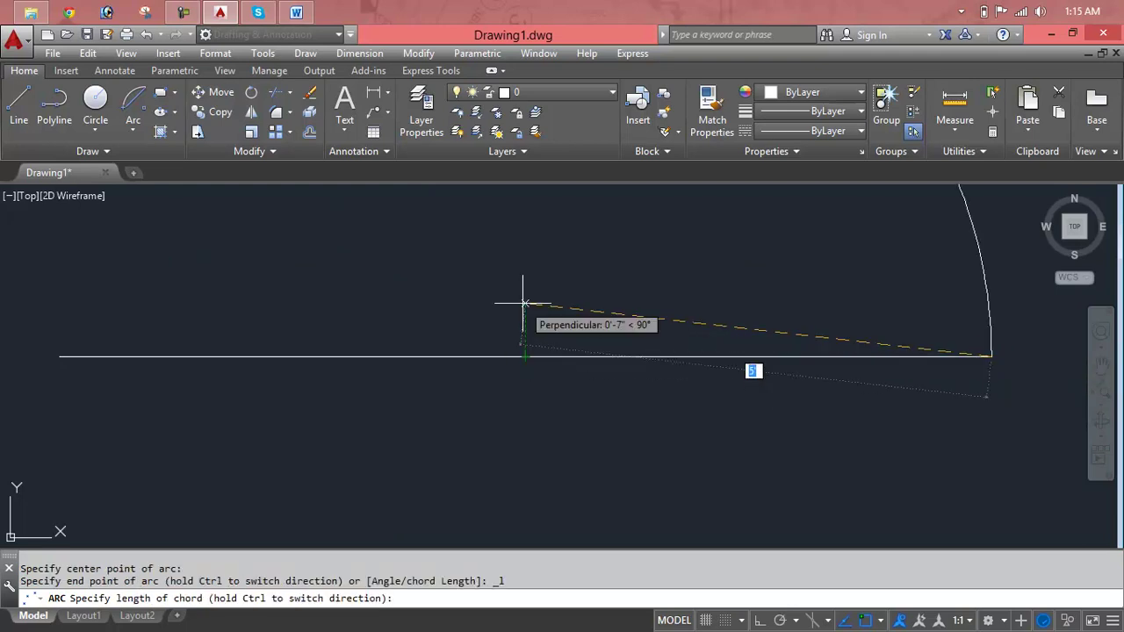
pyautogui.write('5')
pyautogui.press('Return')
pyautogui.scroll(-4, 526, 303)
pyautogui.moveTo(532, 298); pyautogui.dragTo(627, 389, button='middle')
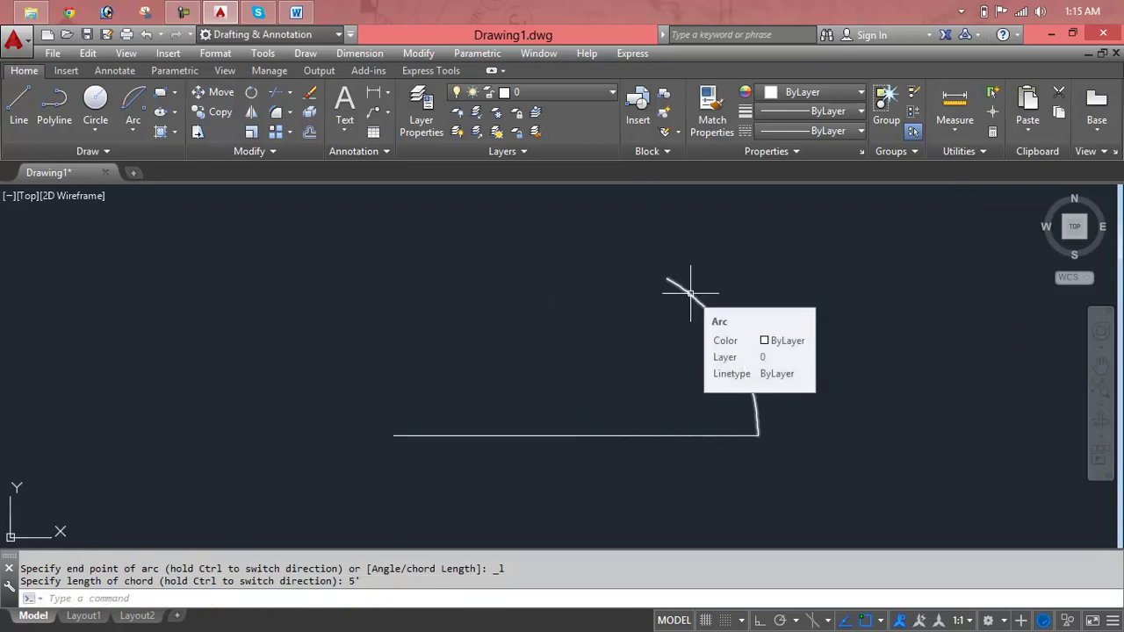
# Step: Place an Arc Length dimension reading 62.8319 on the 5'-chord arc
pyautogui.click(180, 71)
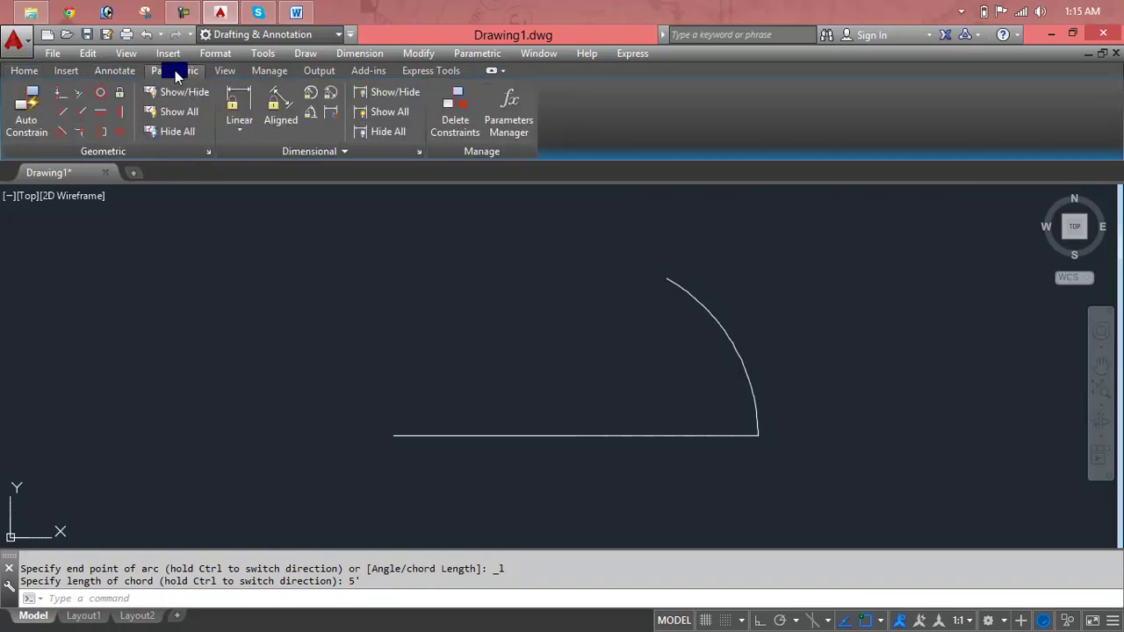
pyautogui.click(129, 71)
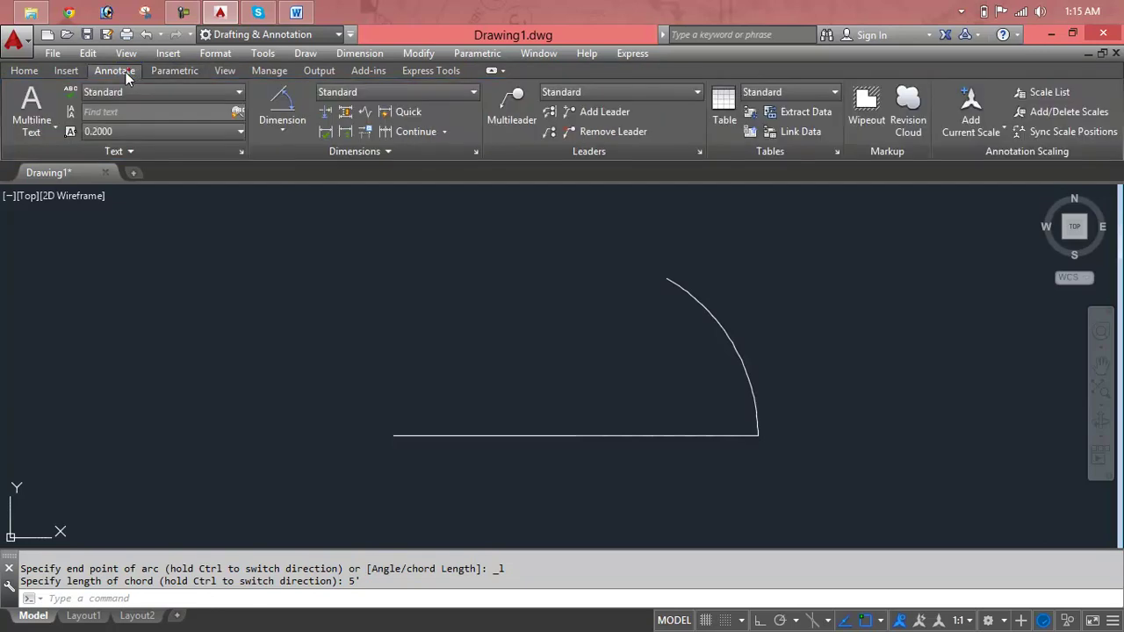
pyautogui.click(296, 125)
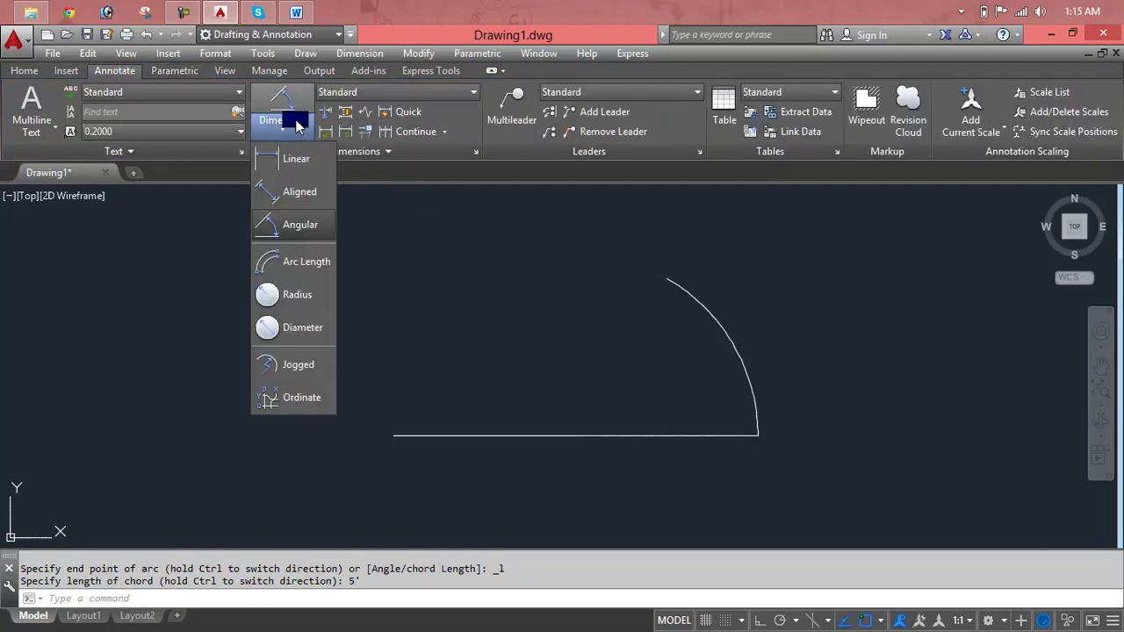
pyautogui.click(301, 260)
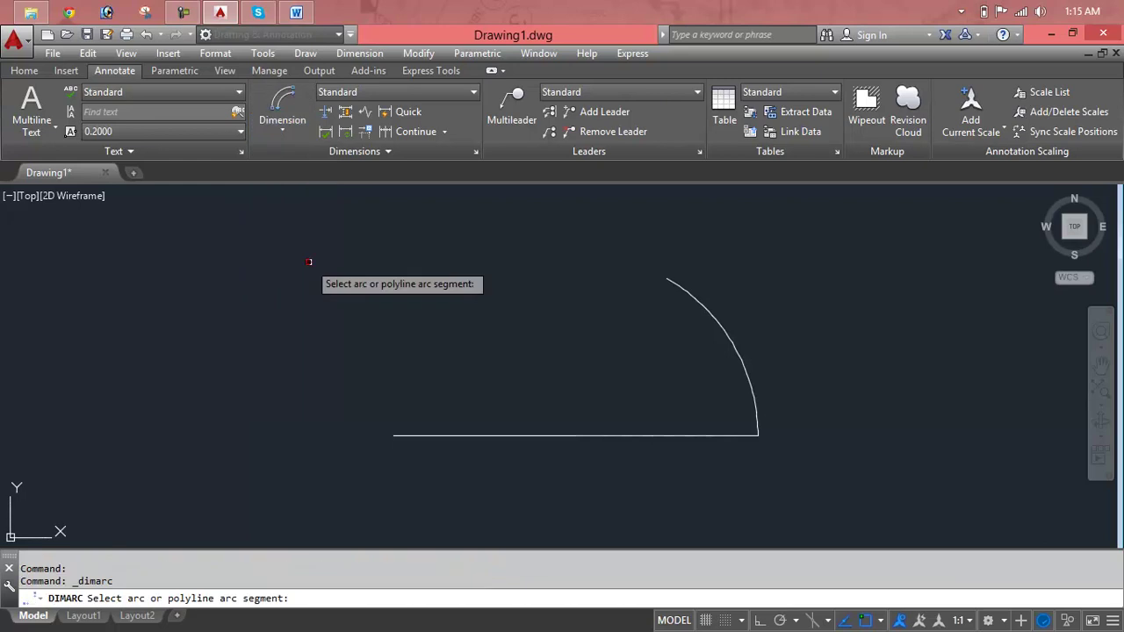
pyautogui.click(728, 337)
pyautogui.click(785, 314)
pyautogui.scroll(1, 777, 315)
pyautogui.scroll(2, 773, 314)
pyautogui.scroll(2, 764, 315)
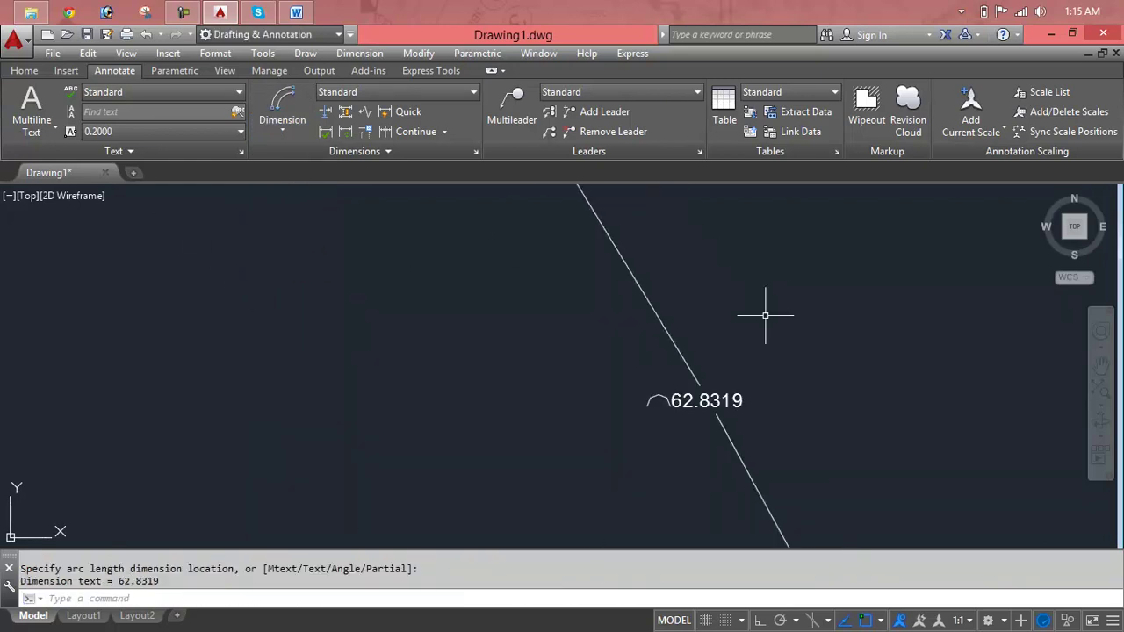
pyautogui.scroll(3, 765, 315)
pyautogui.scroll(-2, 765, 315)
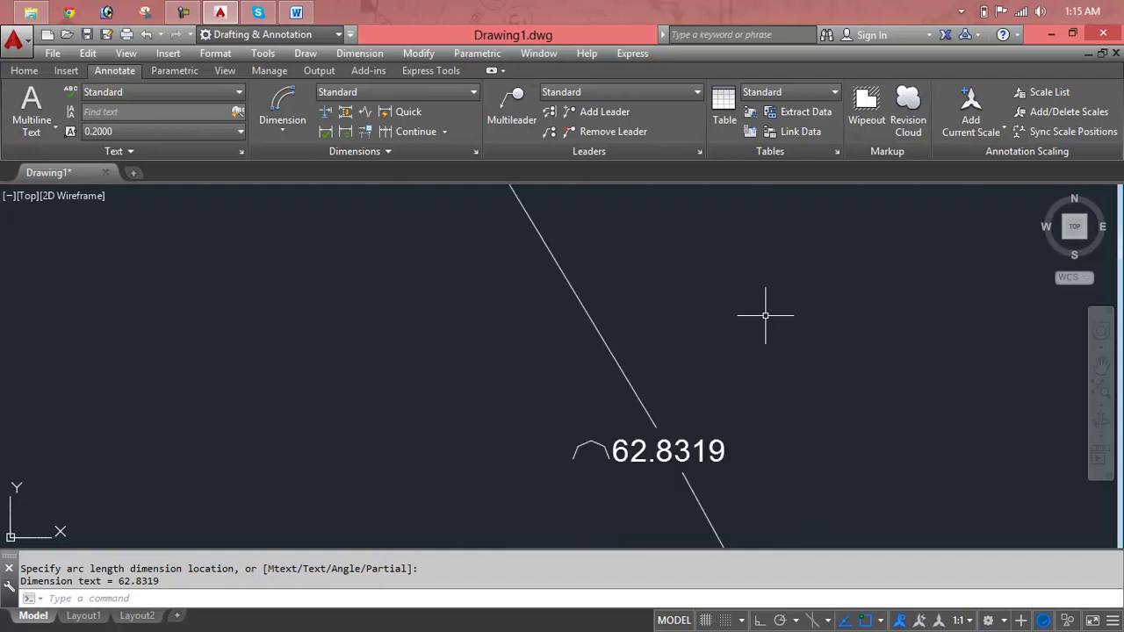
pyautogui.scroll(-2, 765, 315)
# Step: Give the Standard dimension style Engineering units at 0'-0" precision, so the arc length reads 5'-3"
pyautogui.write('d')
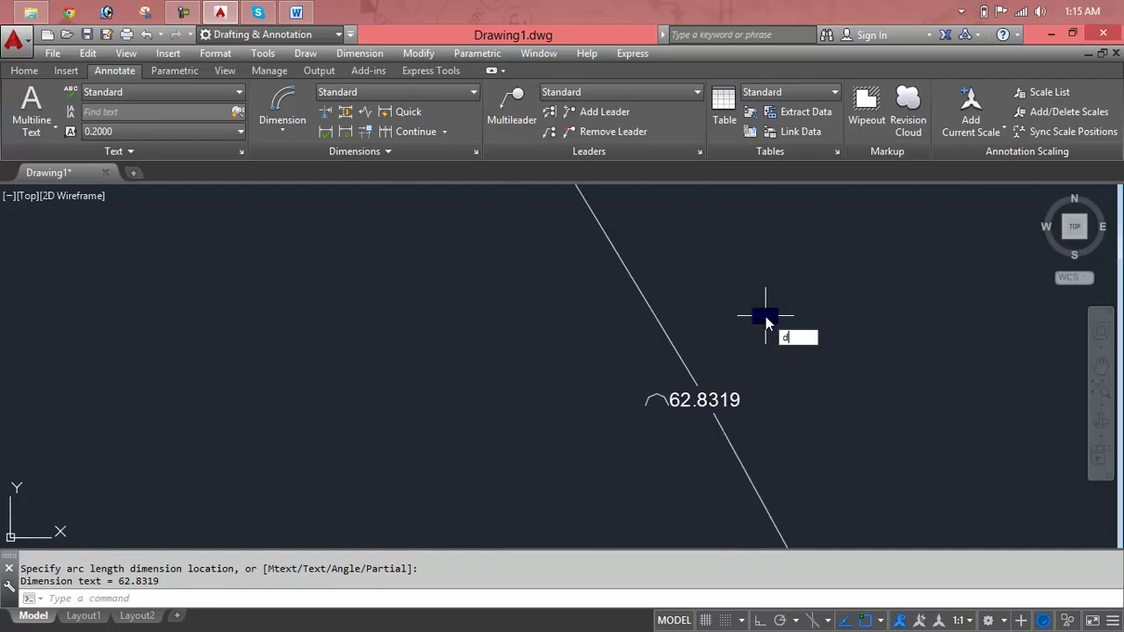
pyautogui.press('Return')
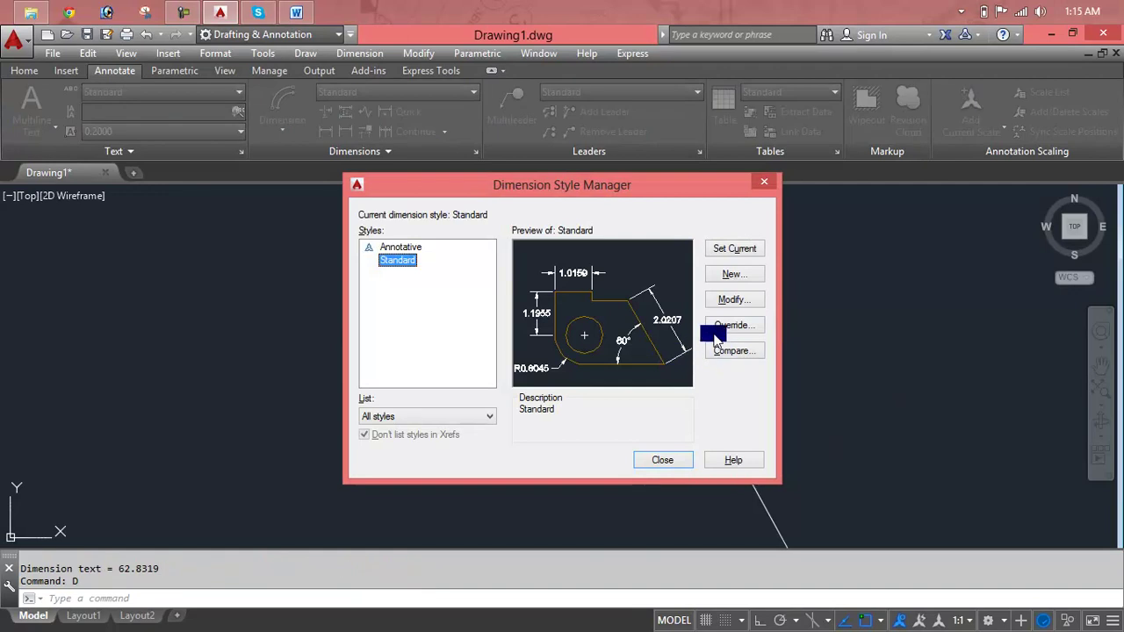
pyautogui.click(733, 299)
pyautogui.click(499, 188)
pyautogui.click(483, 225)
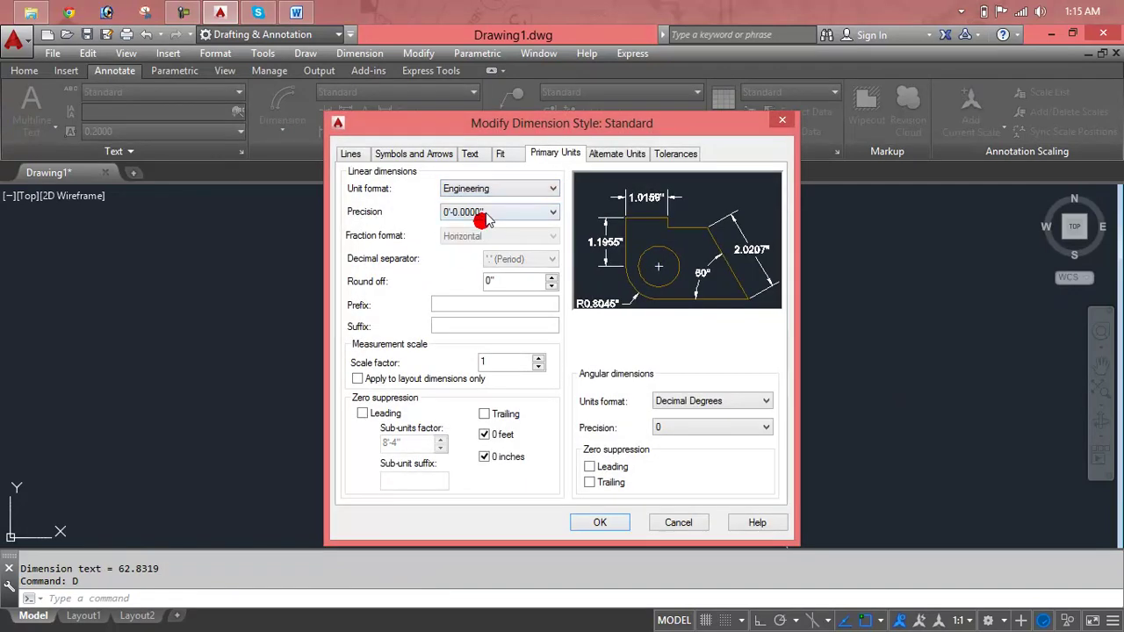
pyautogui.click(484, 211)
pyautogui.click(485, 222)
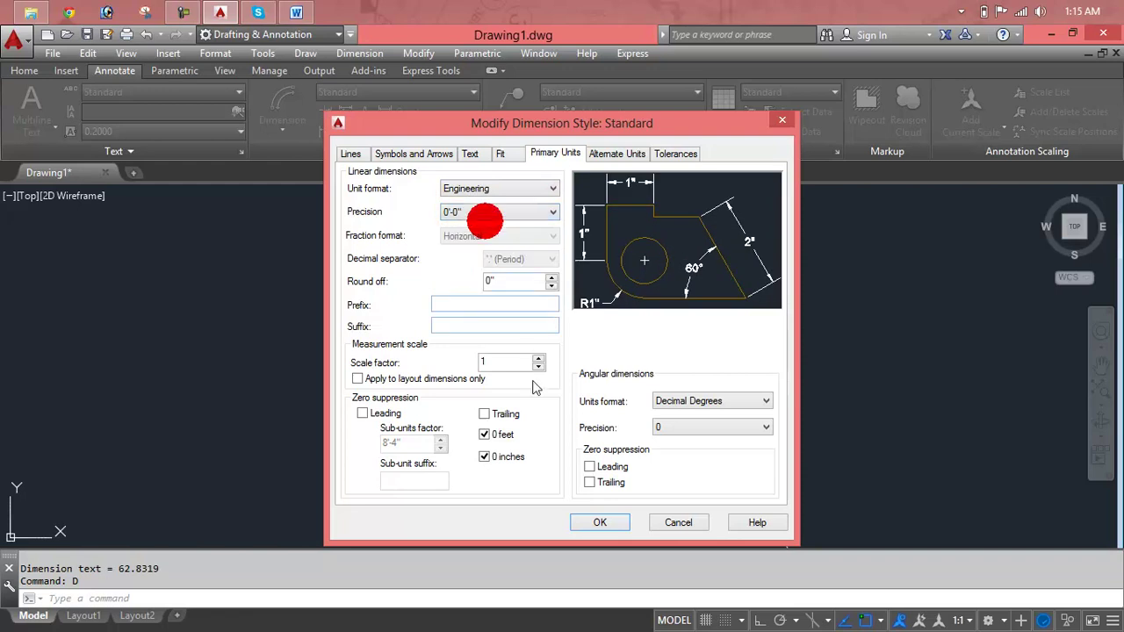
pyautogui.click(593, 522)
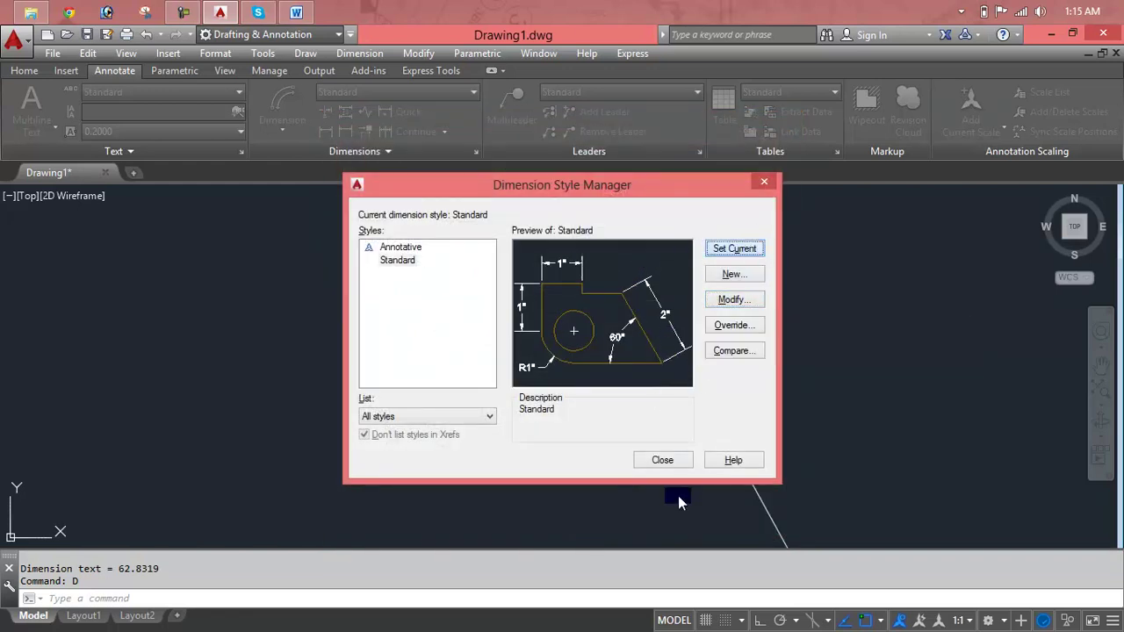
pyautogui.click(669, 462)
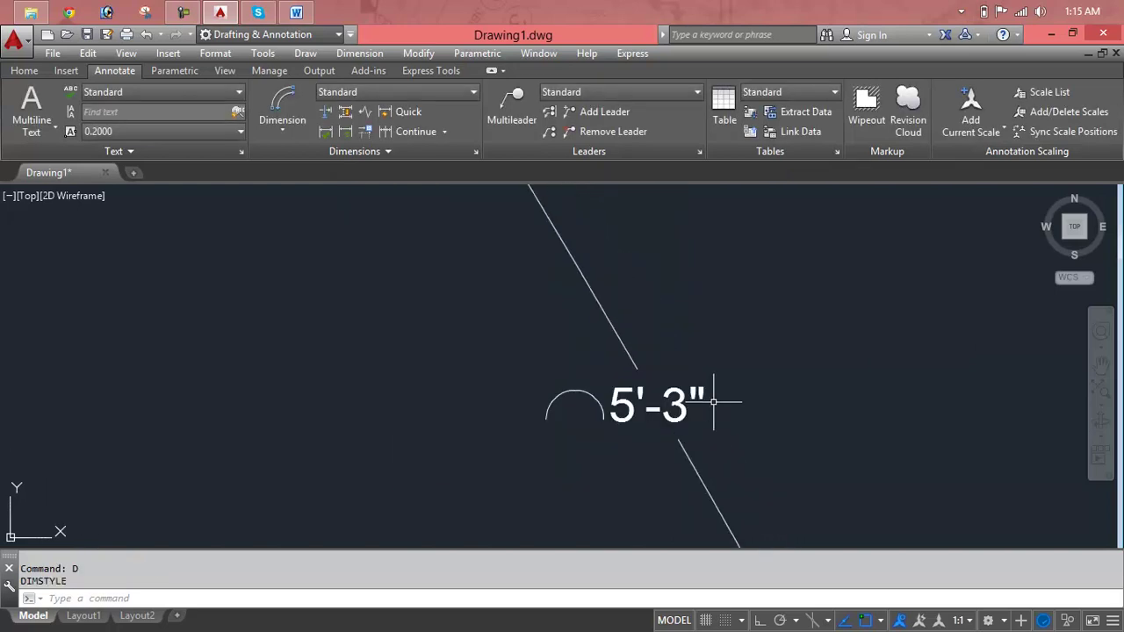
# Step: Delete the 5'-chord arc, then delete its arc length dimension
pyautogui.scroll(-3, 713, 403)
pyautogui.scroll(-2, 713, 402)
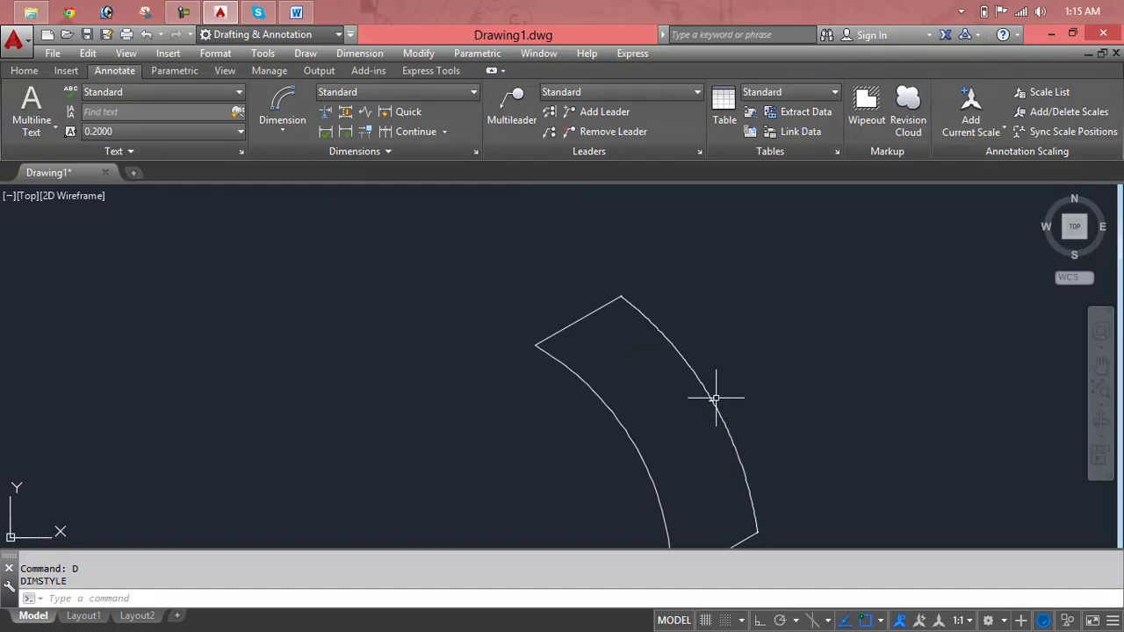
pyautogui.click(712, 401)
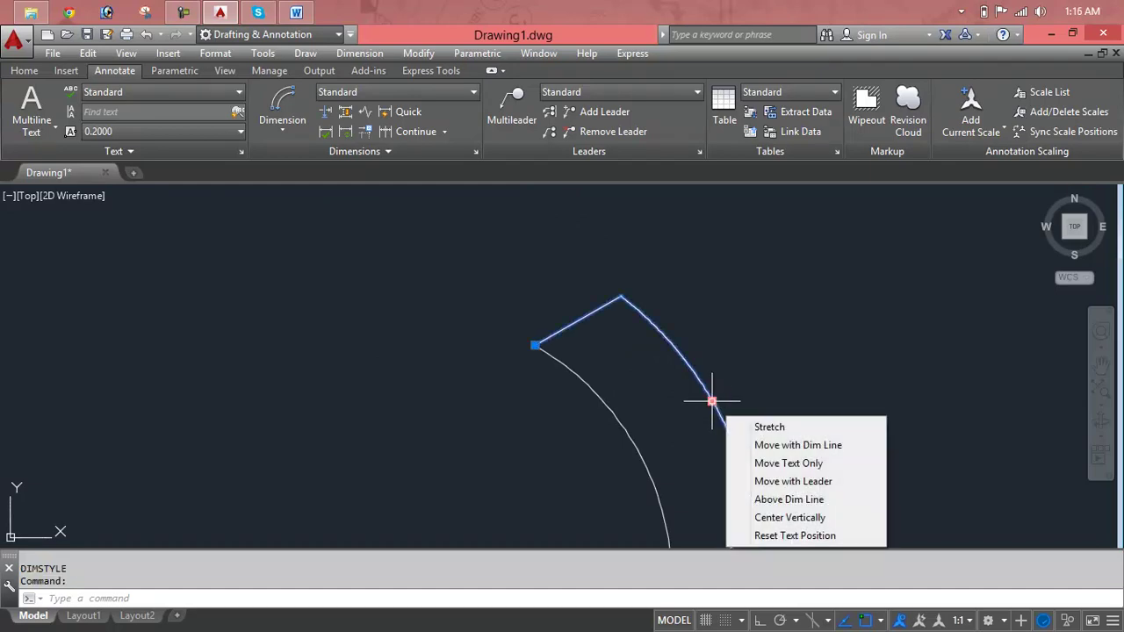
pyautogui.press('Escape')
pyautogui.click(635, 443)
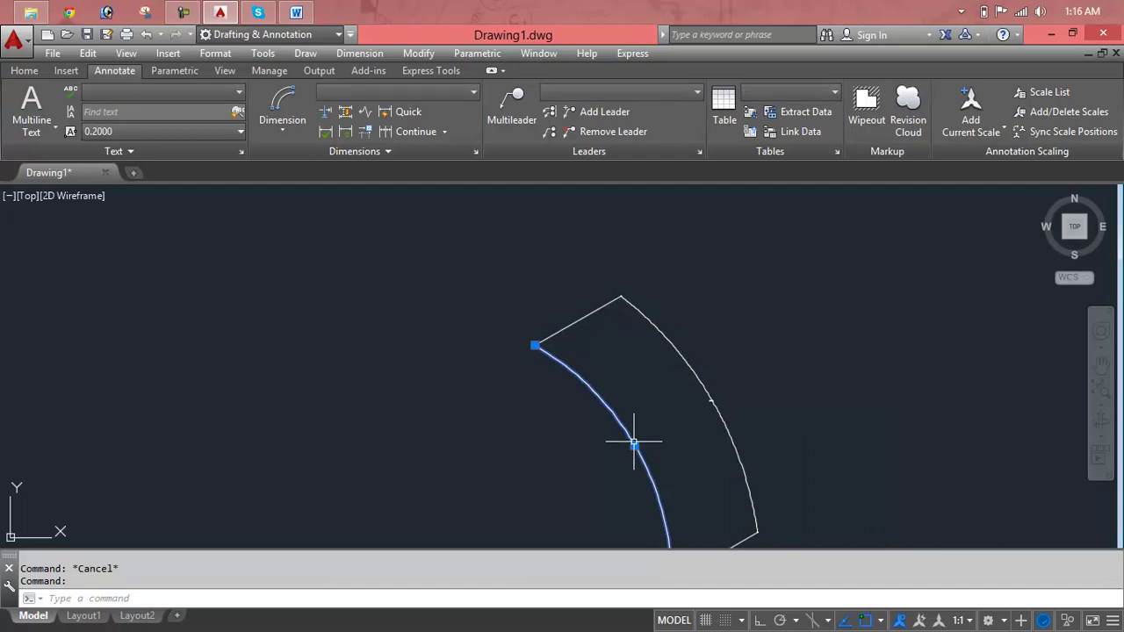
pyautogui.press('Delete')
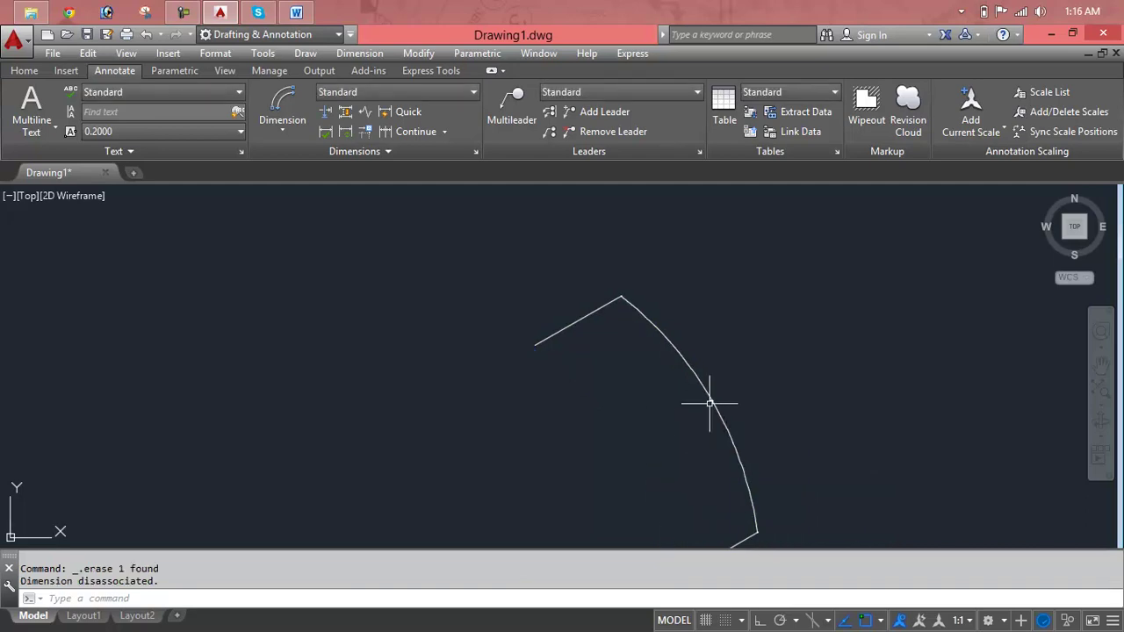
pyautogui.click(709, 403)
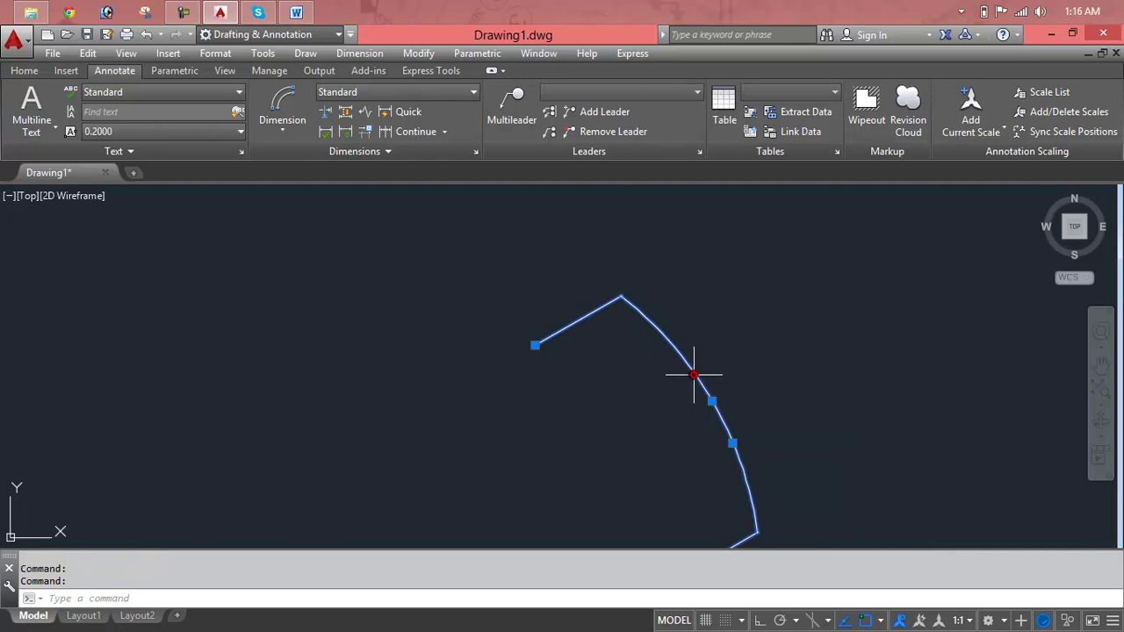
pyautogui.press('Delete')
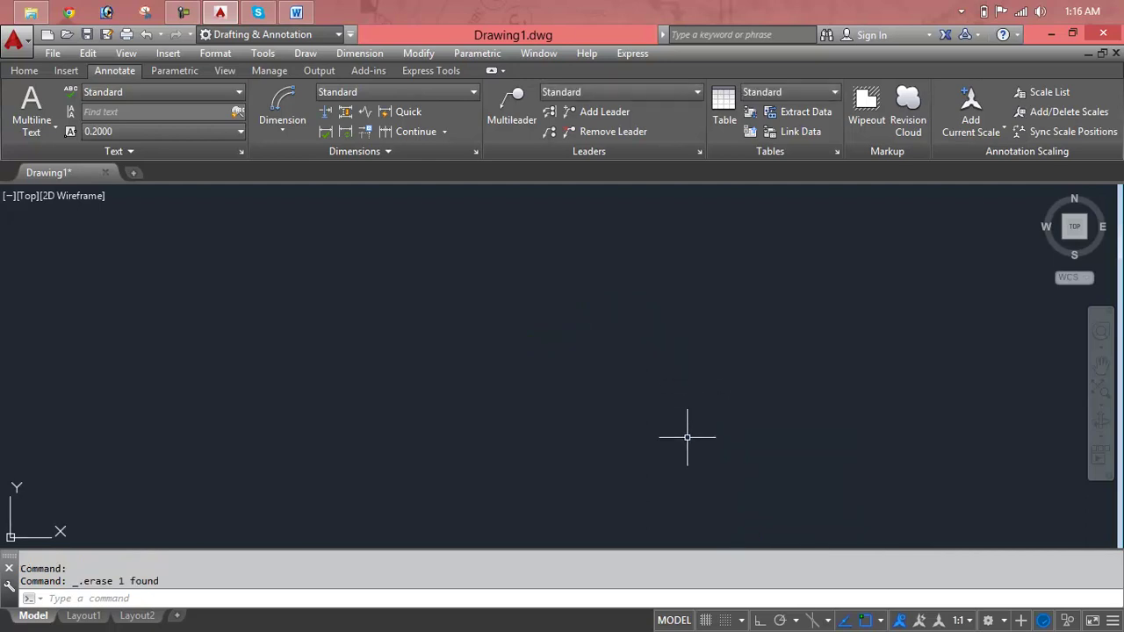
# Step: Zoom All (Z, A) to show the whole reference line, then restore the editing tools
pyautogui.write('z')
pyautogui.press('Return')
pyautogui.write('a')
pyautogui.press('Return')
pyautogui.scroll(-1, 615, 454)
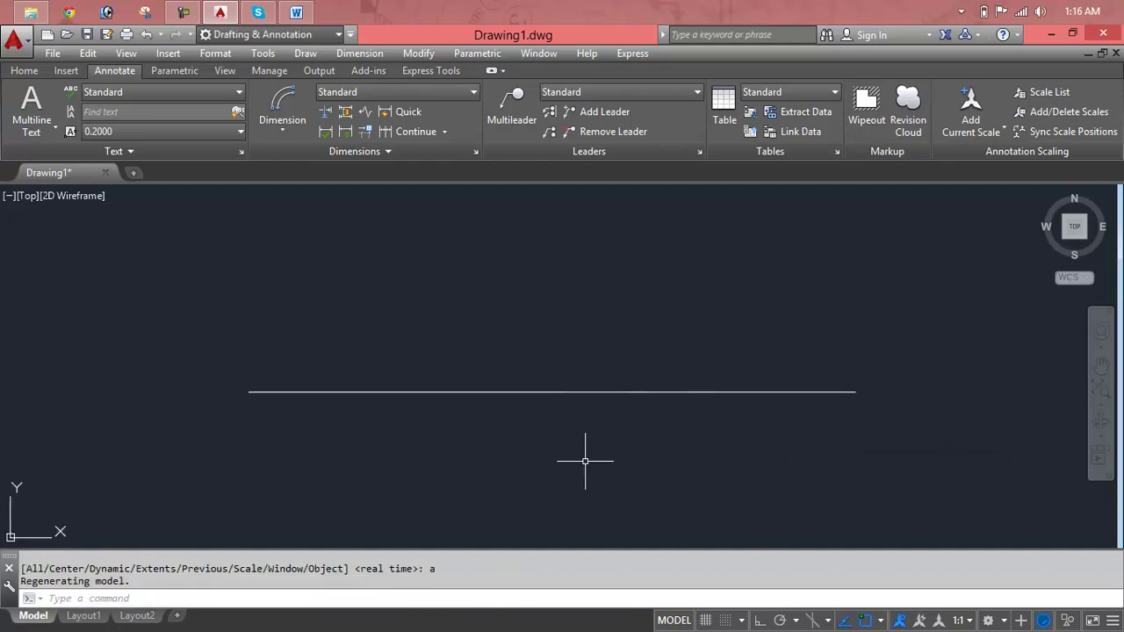
pyautogui.click(18, 71)
# Step: Draw a Start, End, Angle arc from the line's left end to its right end with a 45° angle, then erase it
pyautogui.click(133, 131)
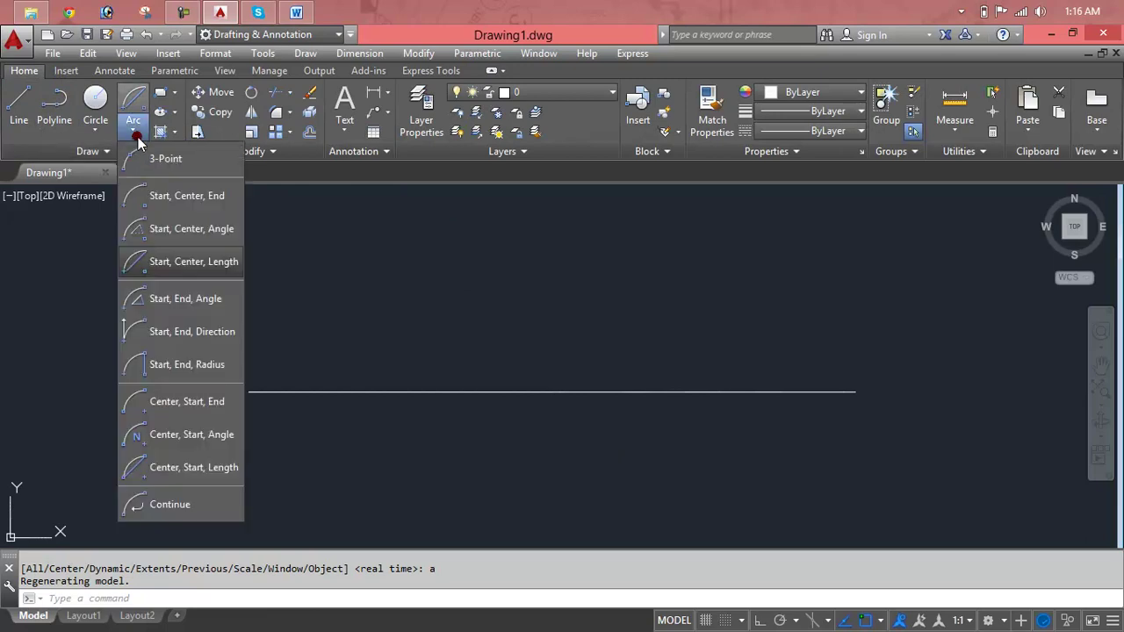
pyautogui.click(195, 300)
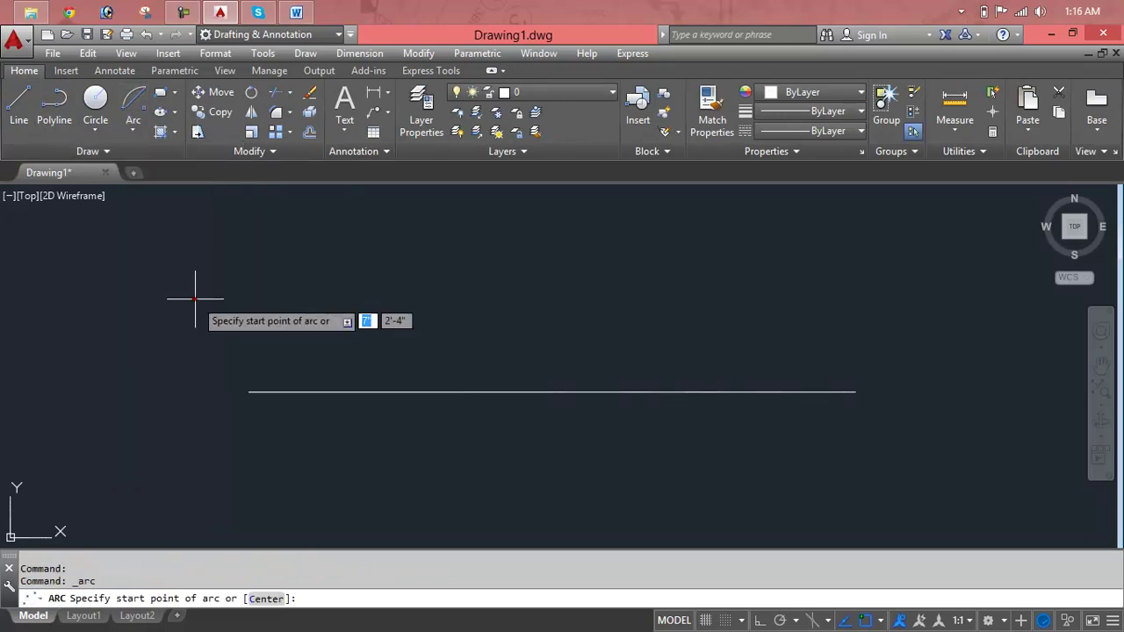
pyautogui.click(249, 392)
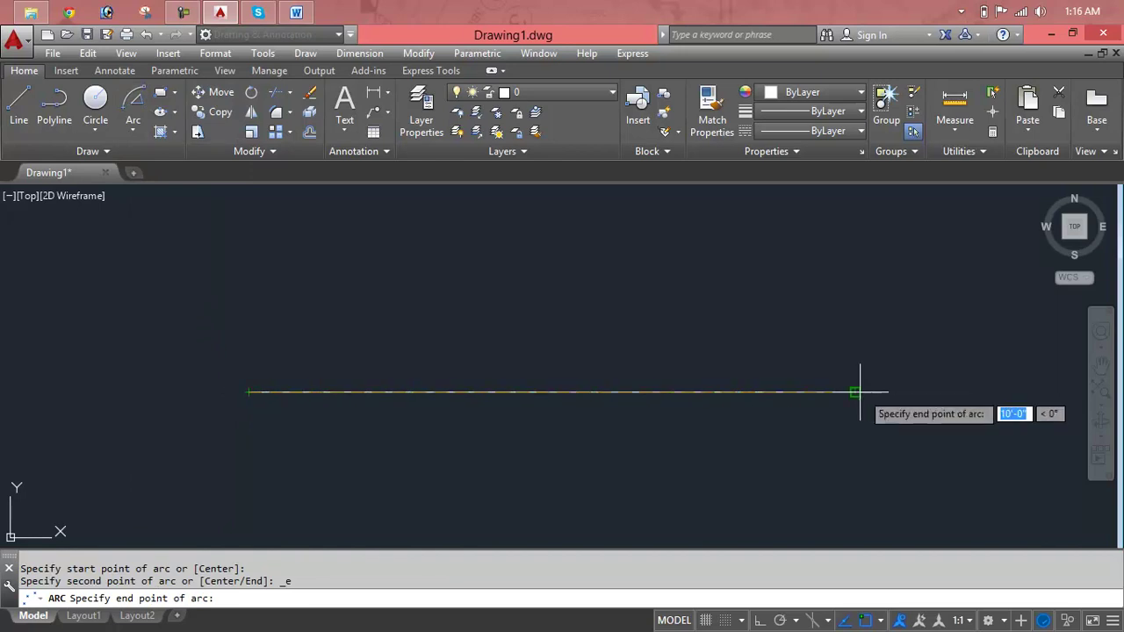
pyautogui.press('Escape')
pyautogui.press('Escape')
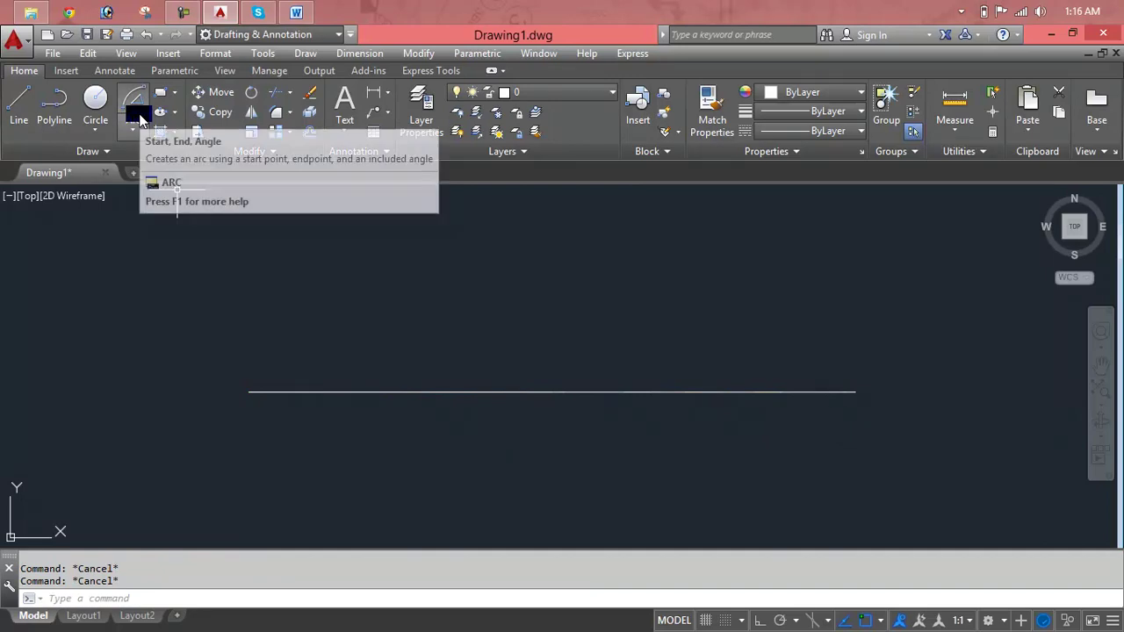
pyautogui.click(139, 121)
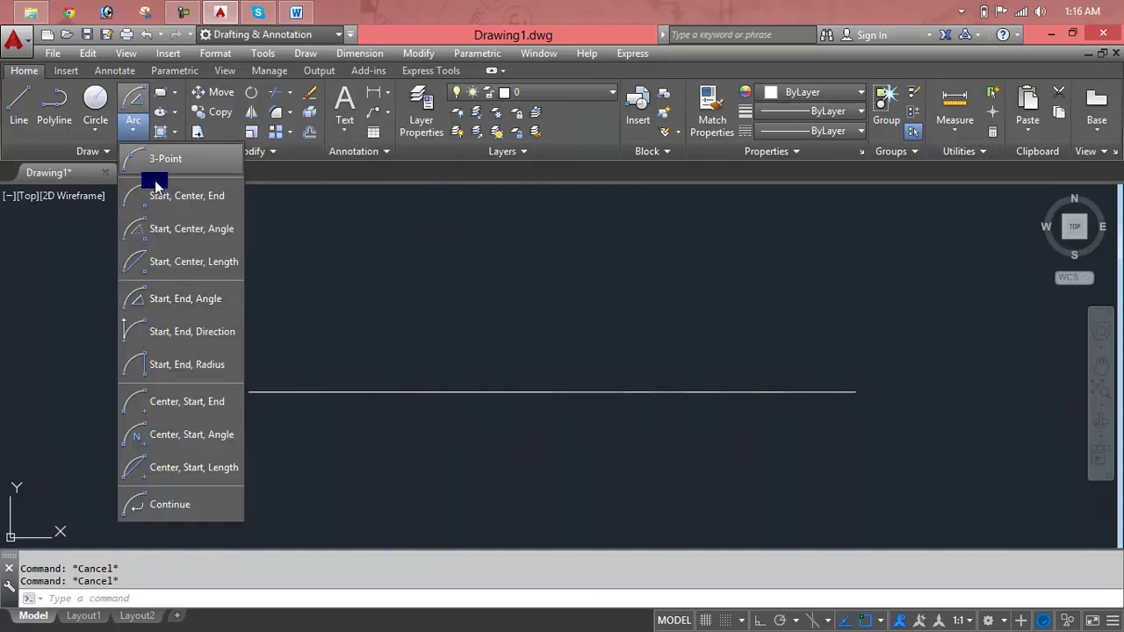
pyautogui.click(199, 297)
pyautogui.click(249, 392)
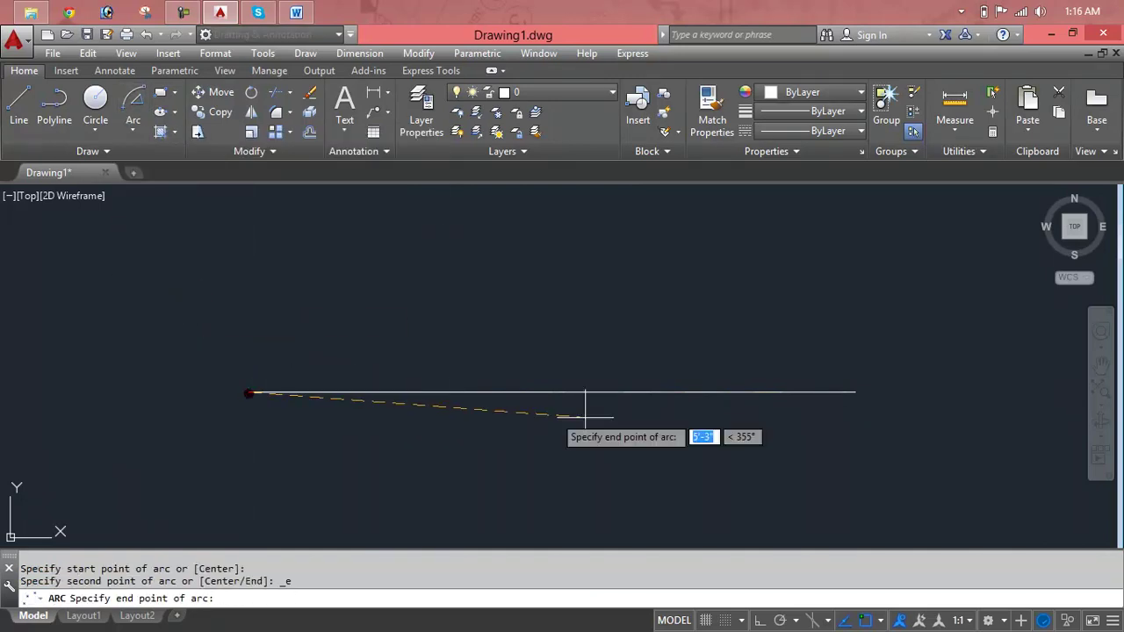
pyautogui.click(852, 391)
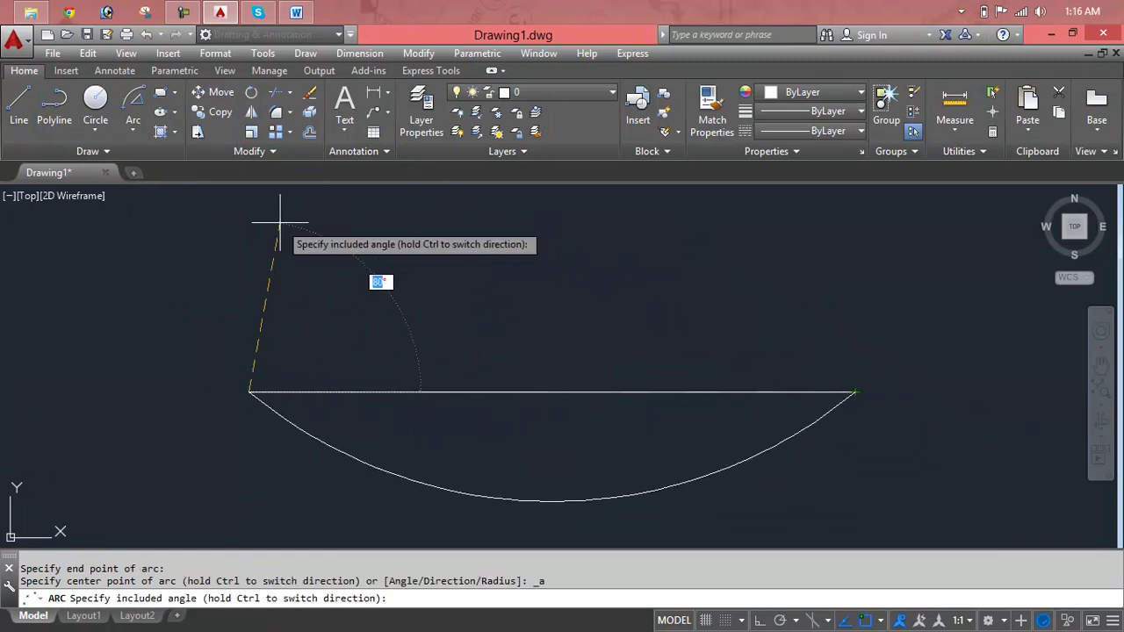
pyautogui.write('45')
pyautogui.press('Return')
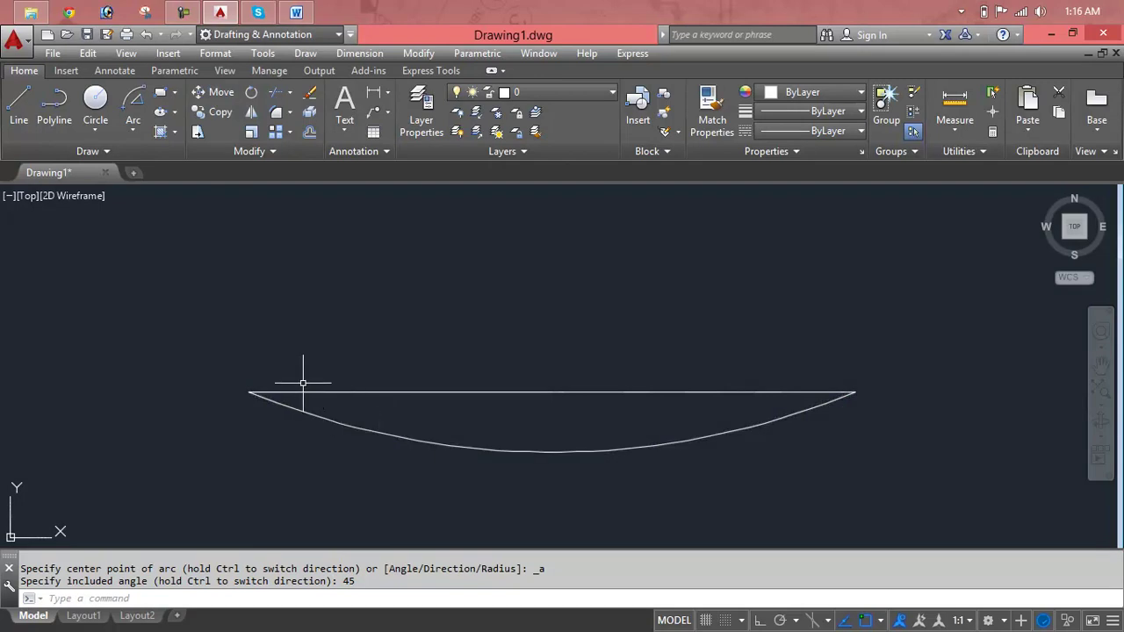
pyautogui.click(341, 426)
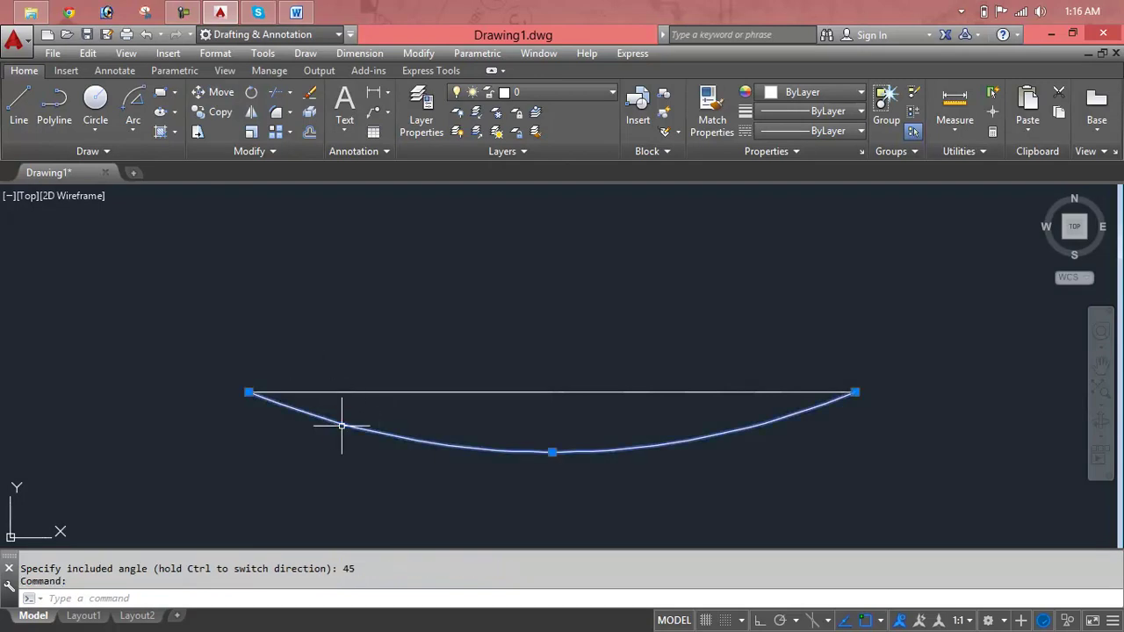
pyautogui.press('Delete')
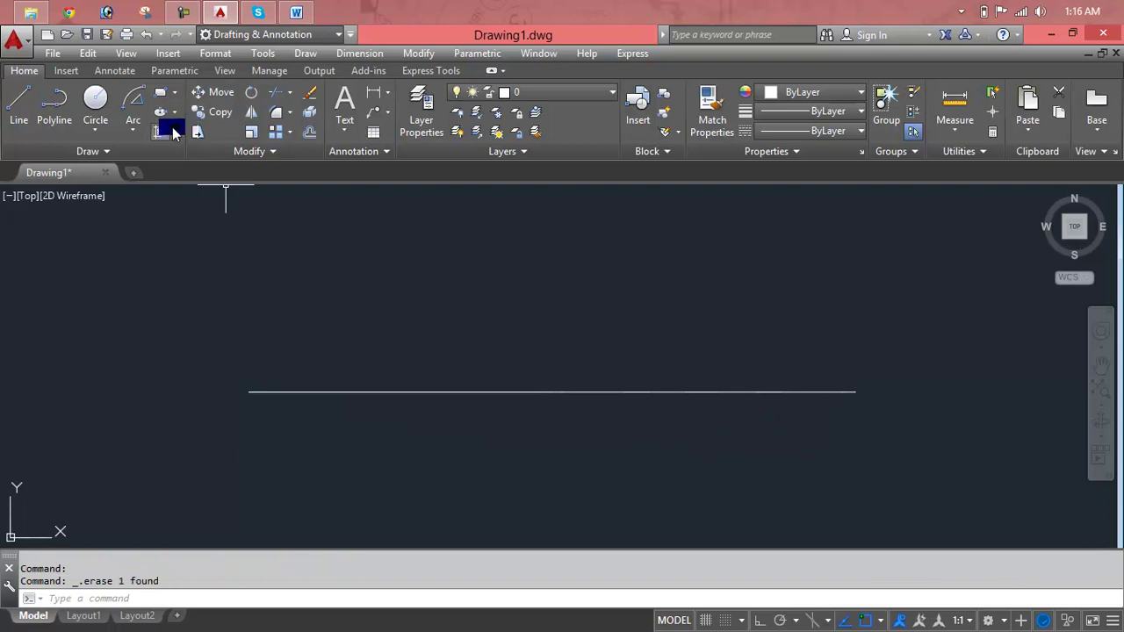
# Step: Draw a 180° start-end-angle semicircle spanning the line's endpoints, then delete it
pyautogui.click(132, 127)
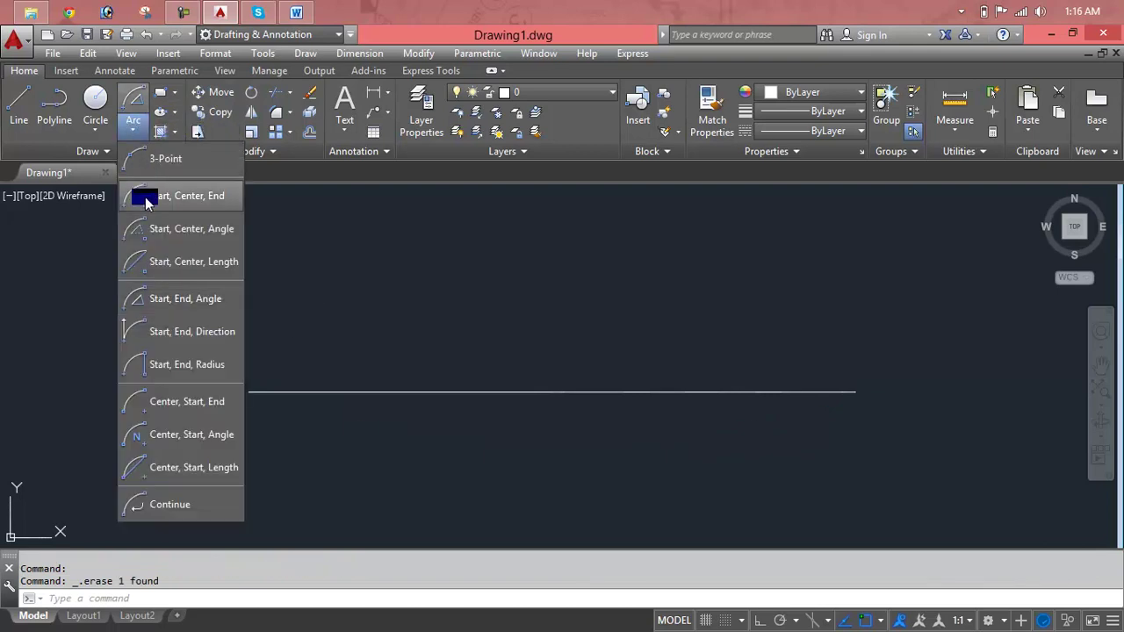
pyautogui.click(164, 299)
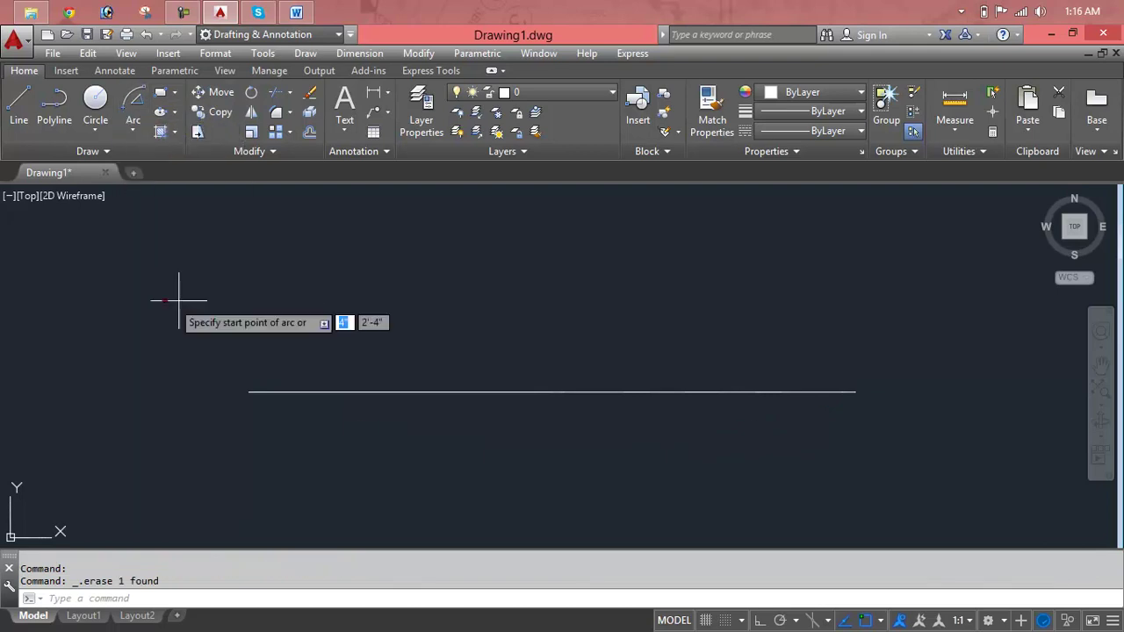
pyautogui.click(248, 391)
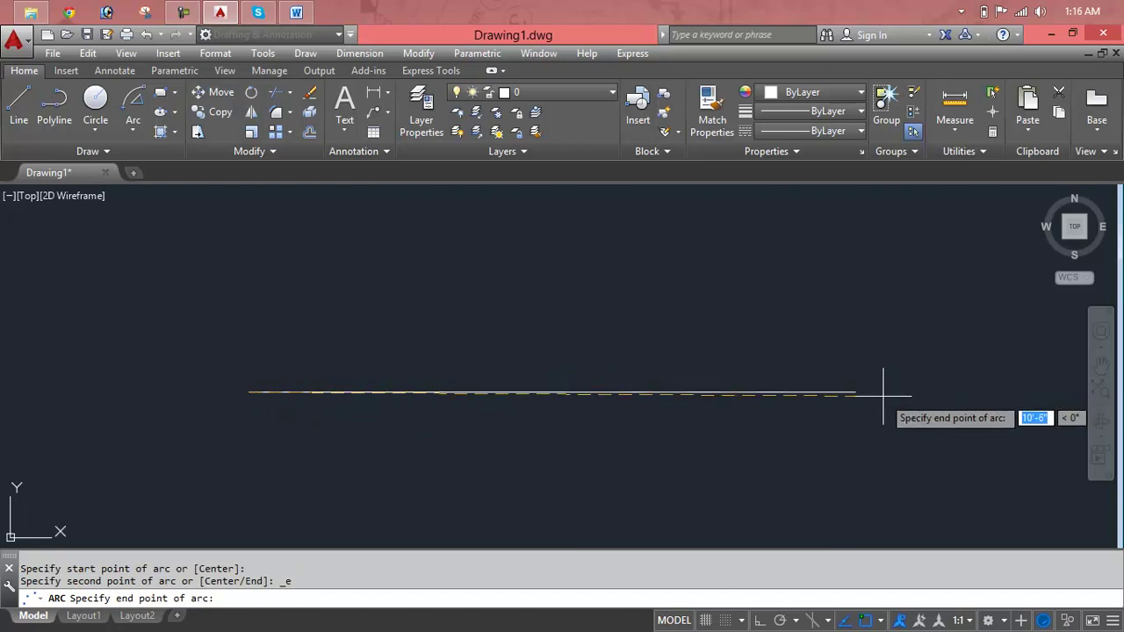
pyautogui.click(856, 393)
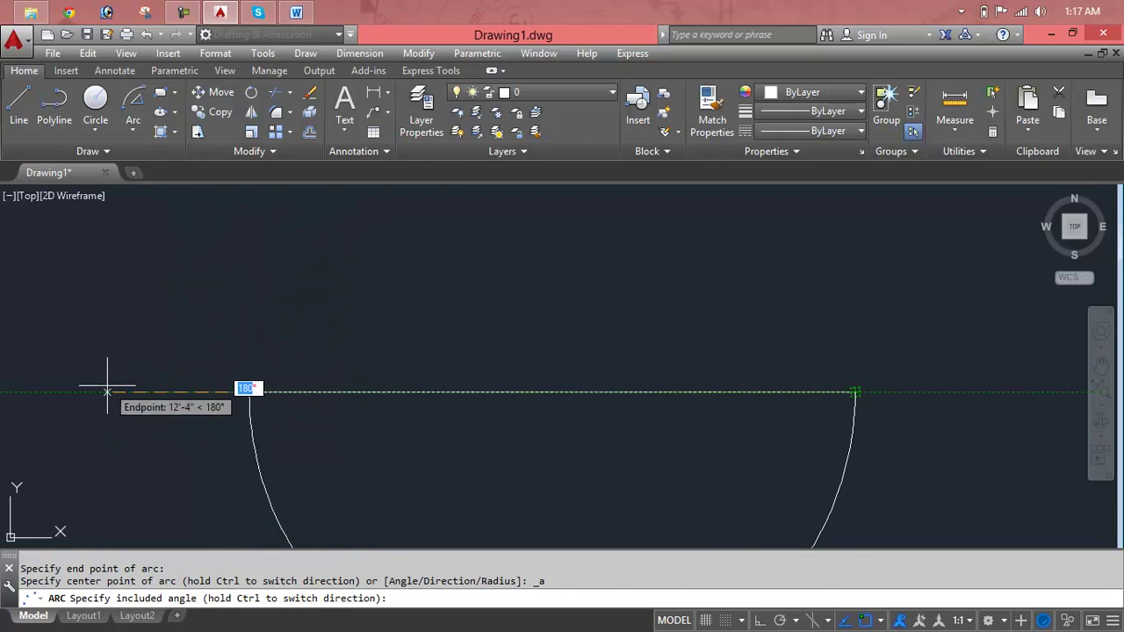
pyautogui.click(108, 390)
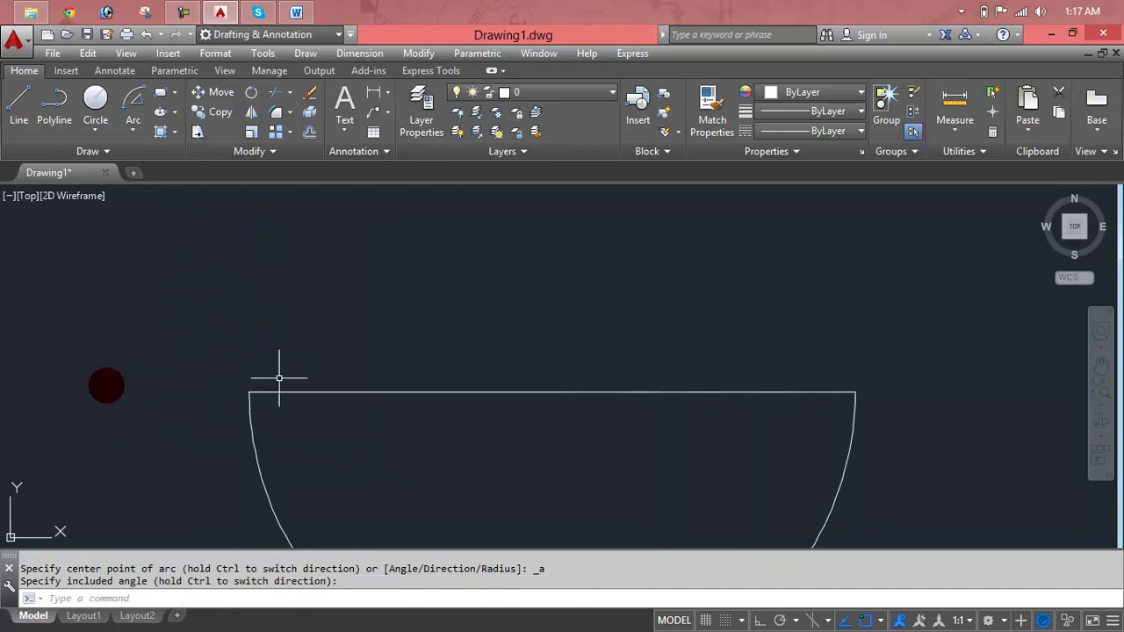
pyautogui.scroll(-2, 392, 378)
pyautogui.moveTo(411, 392); pyautogui.dragTo(460, 283, button='middle')
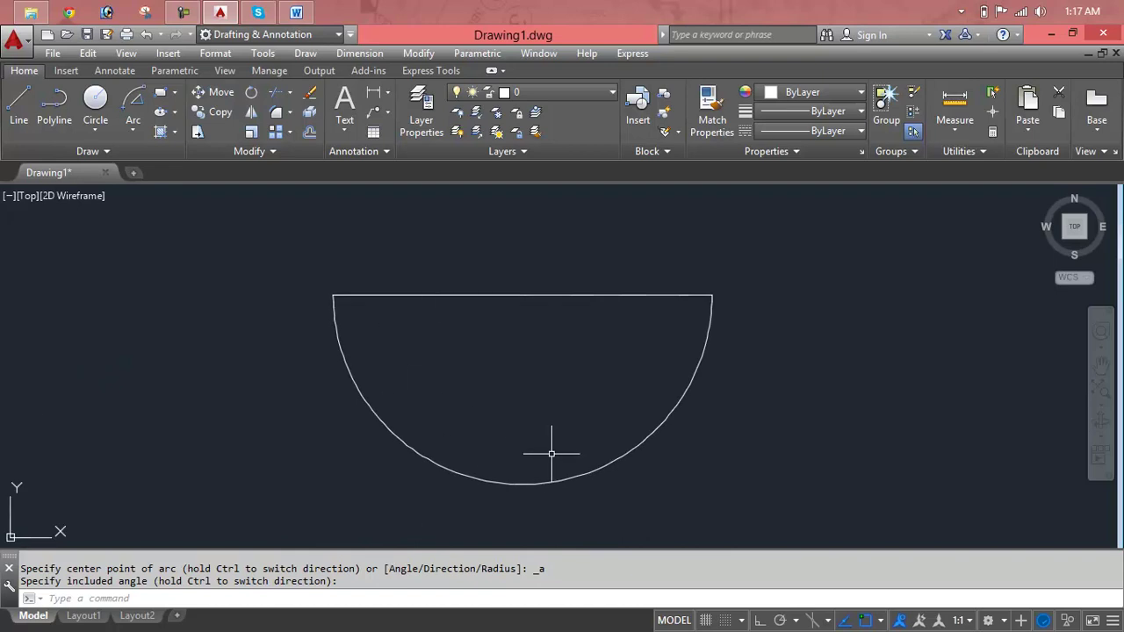
pyautogui.click(563, 477)
pyautogui.press('Delete')
pyautogui.moveTo(447, 240); pyautogui.dragTo(463, 384, button='middle')
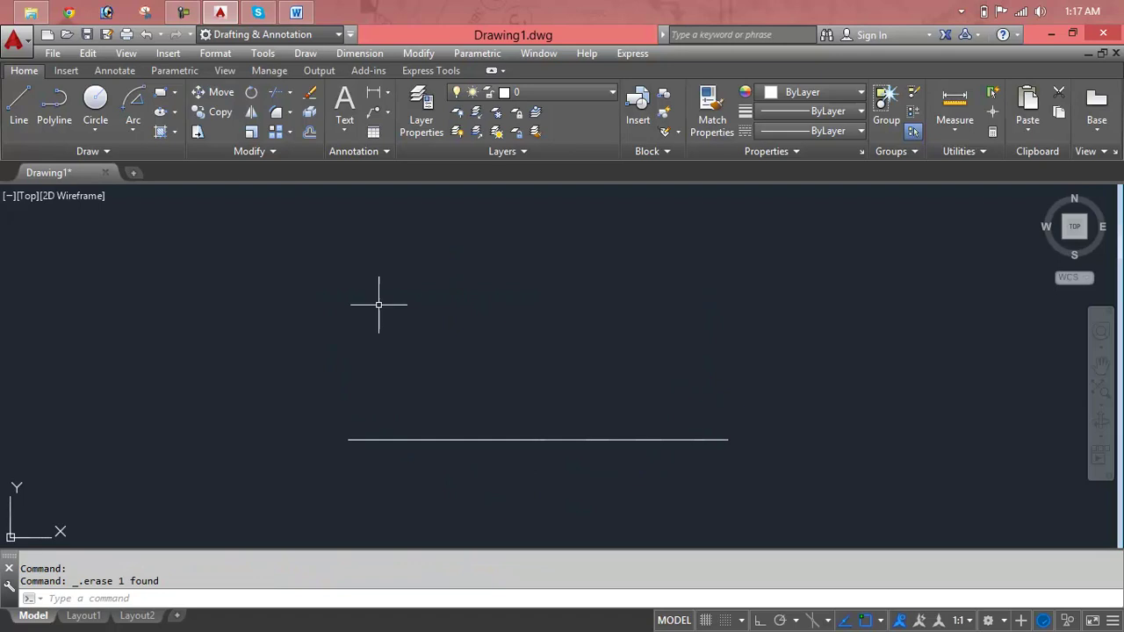
# Step: Draw a Start, End, Direction semicircle below the line with a downward start tangent, then delete it
pyautogui.click(133, 130)
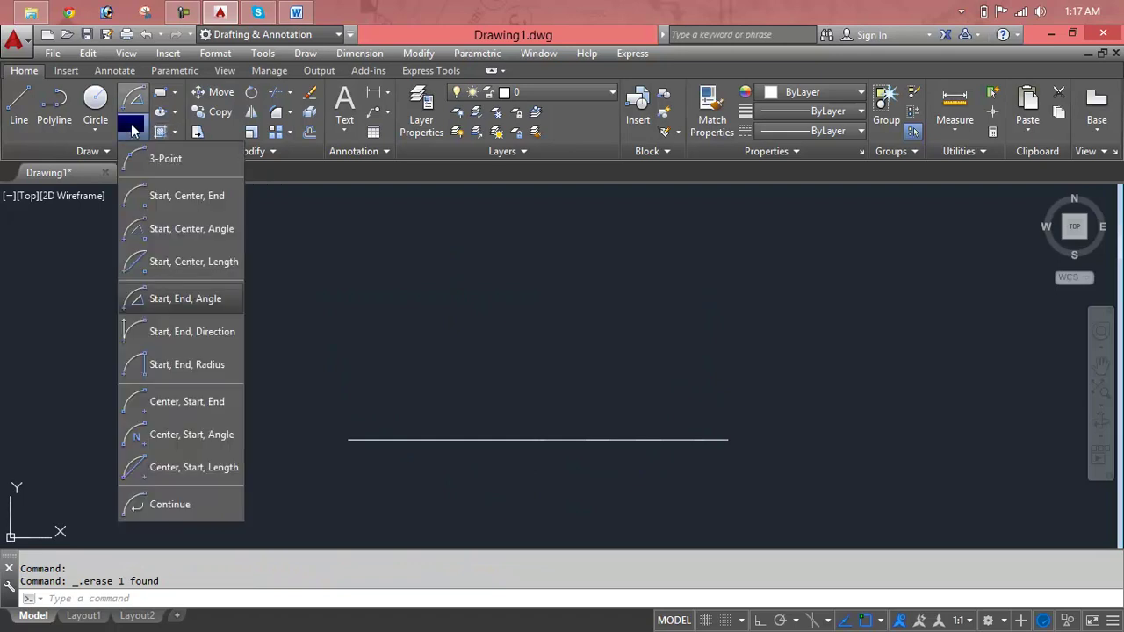
pyautogui.click(197, 339)
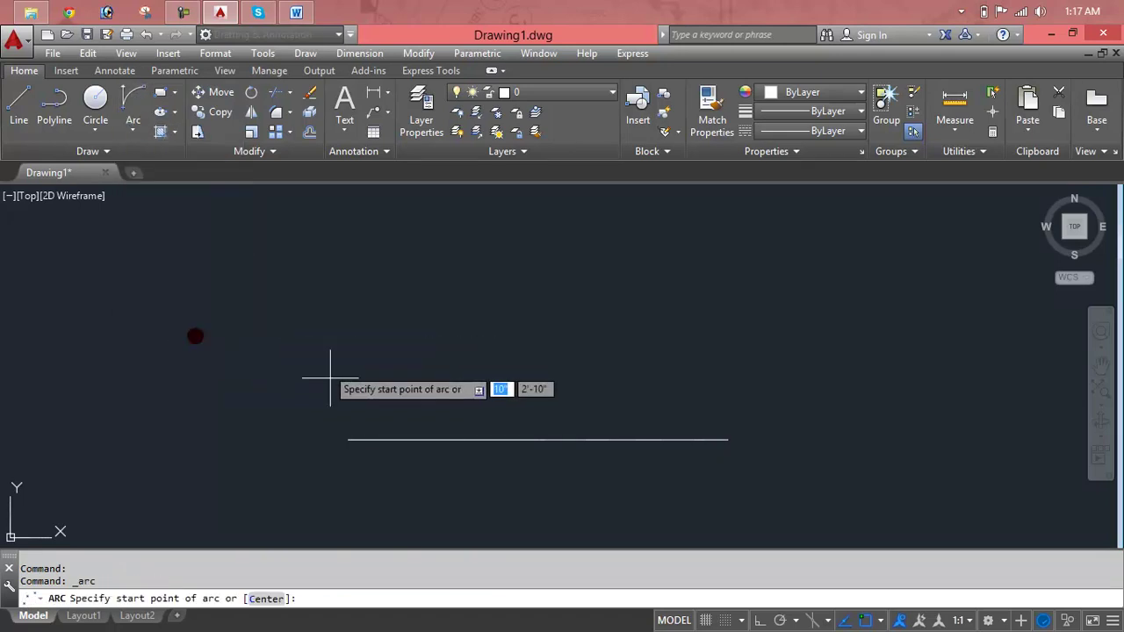
pyautogui.click(347, 439)
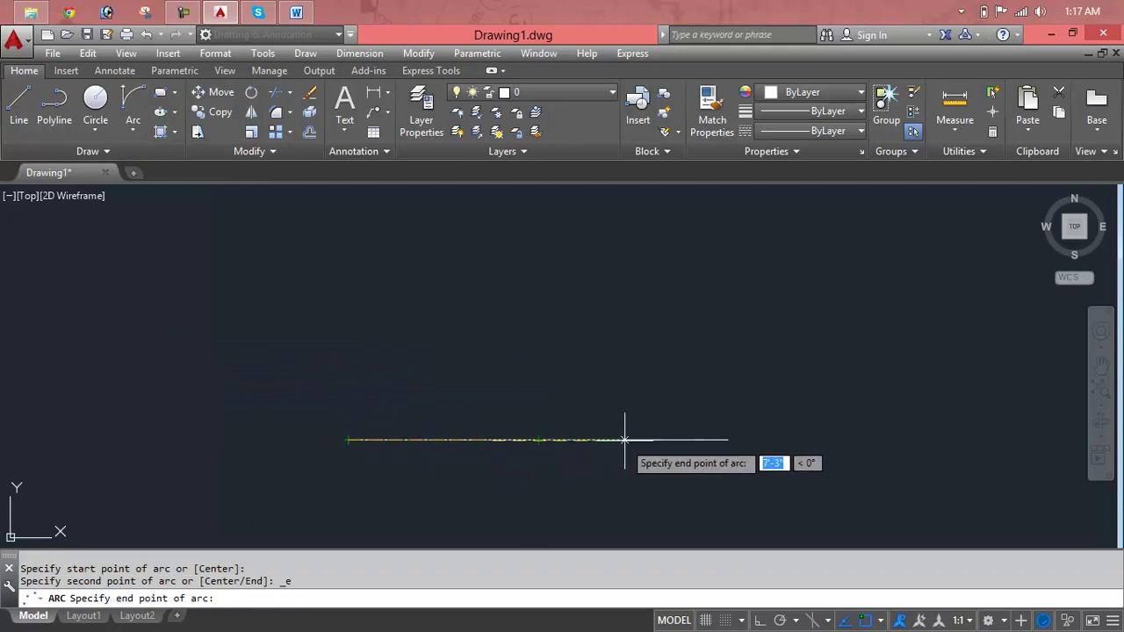
pyautogui.click(728, 439)
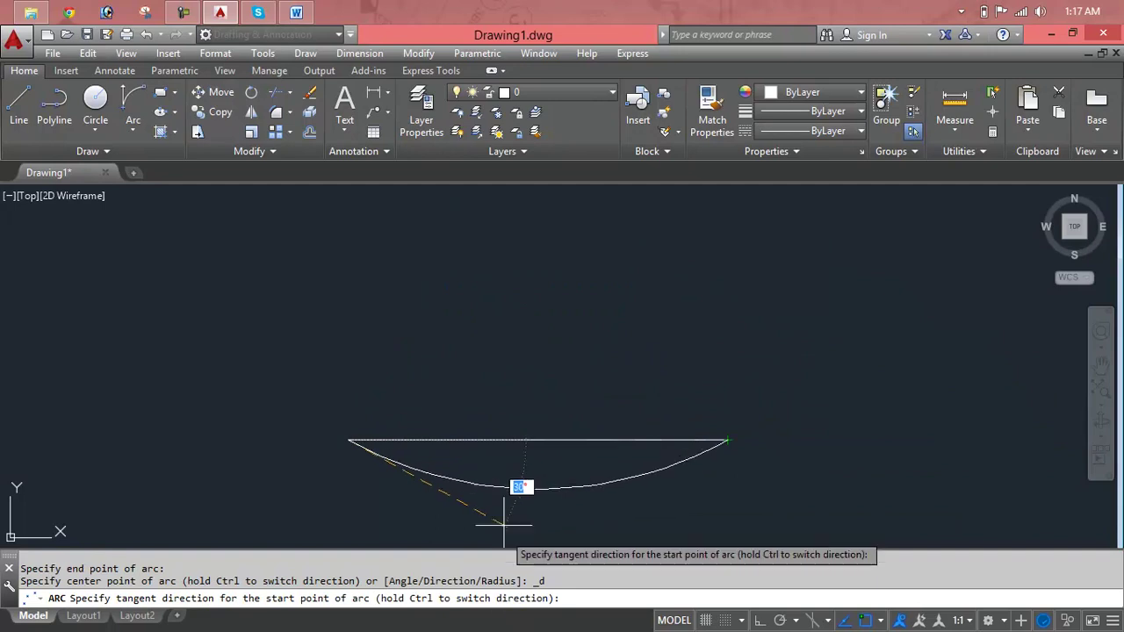
pyautogui.moveTo(501, 521); pyautogui.dragTo(512, 396, button='middle')
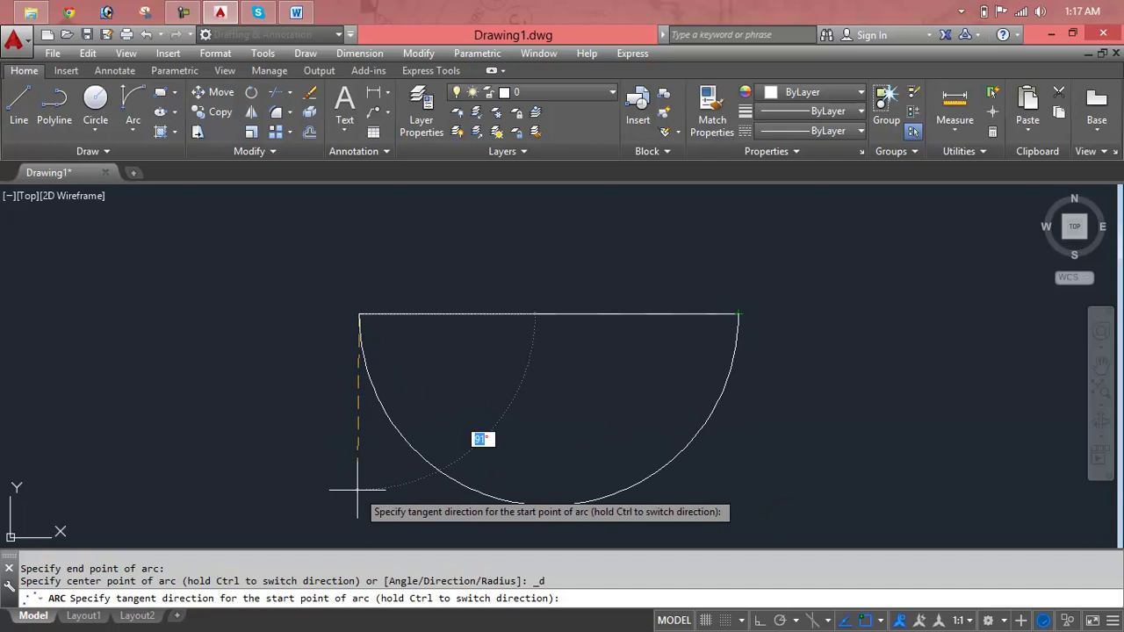
pyautogui.click(357, 489)
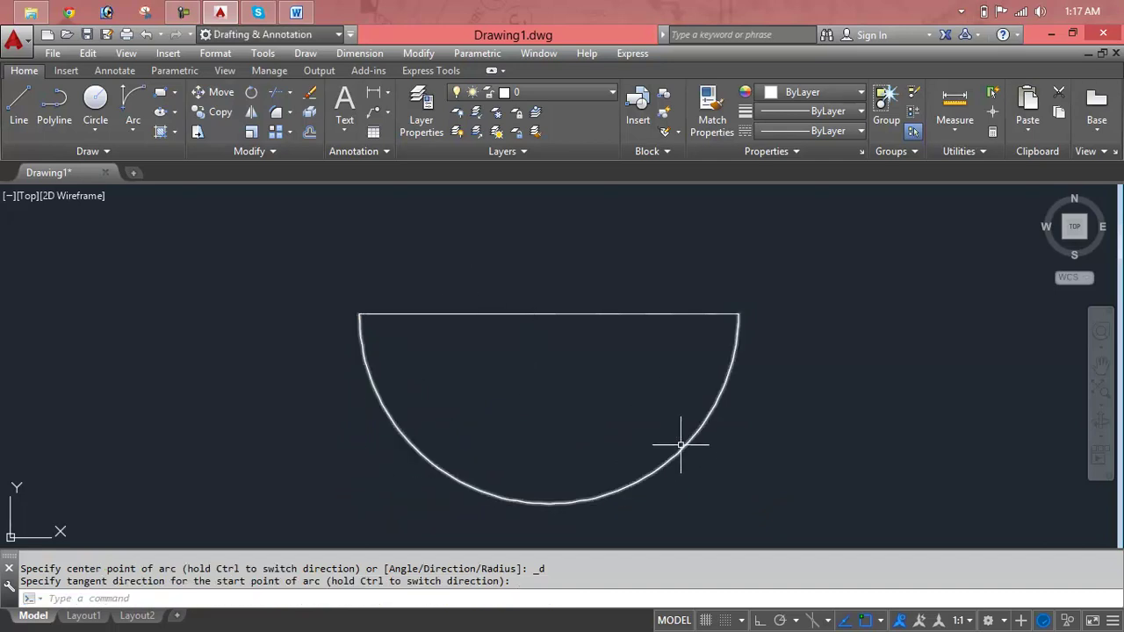
pyautogui.click(684, 451)
pyautogui.press('Delete')
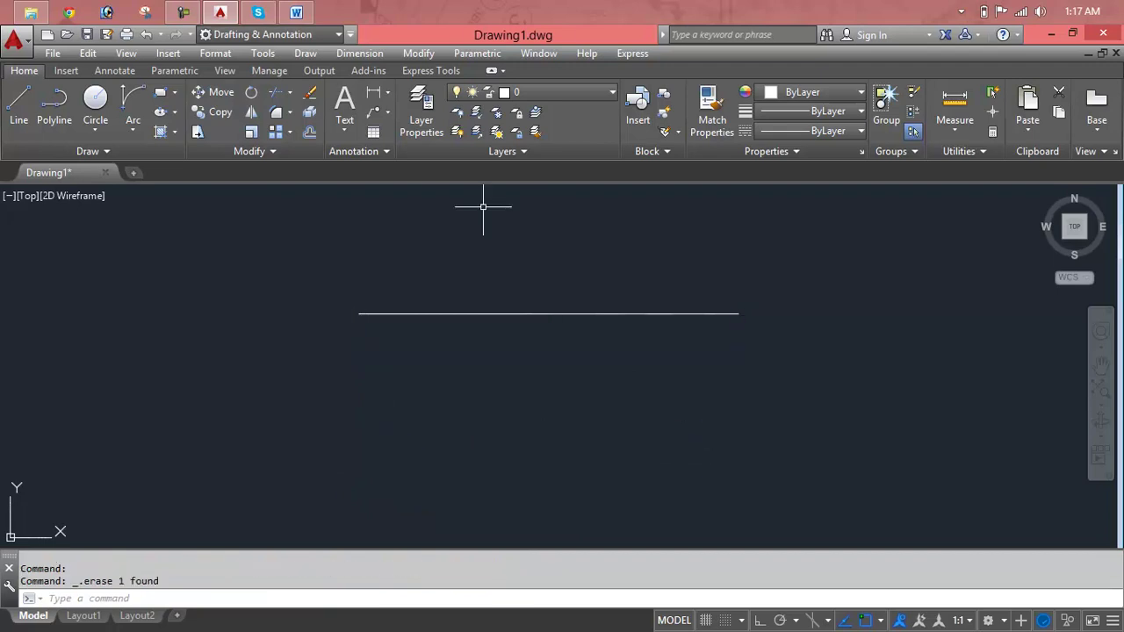
pyautogui.moveTo(483, 209); pyautogui.dragTo(495, 348, button='middle')
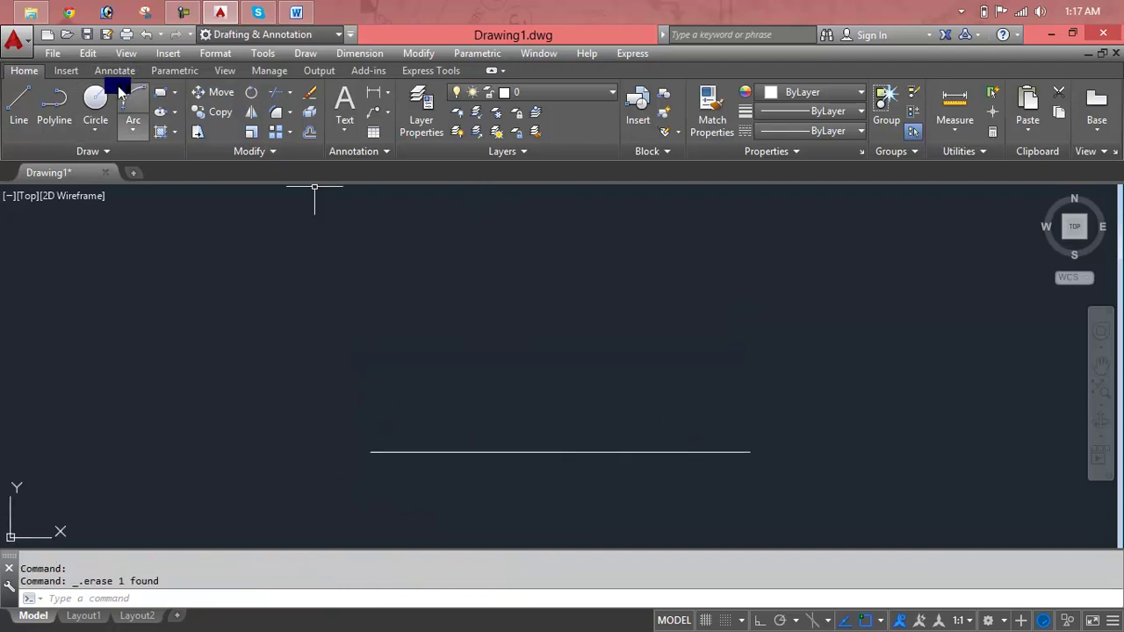
pyautogui.click(134, 130)
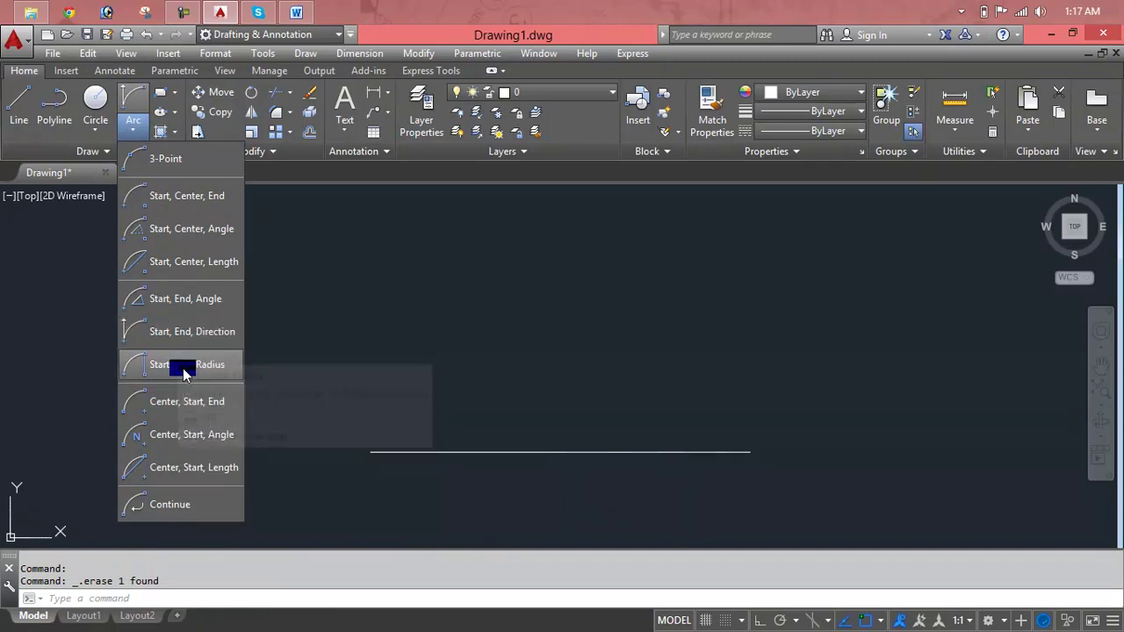
pyautogui.moveTo(186, 364)
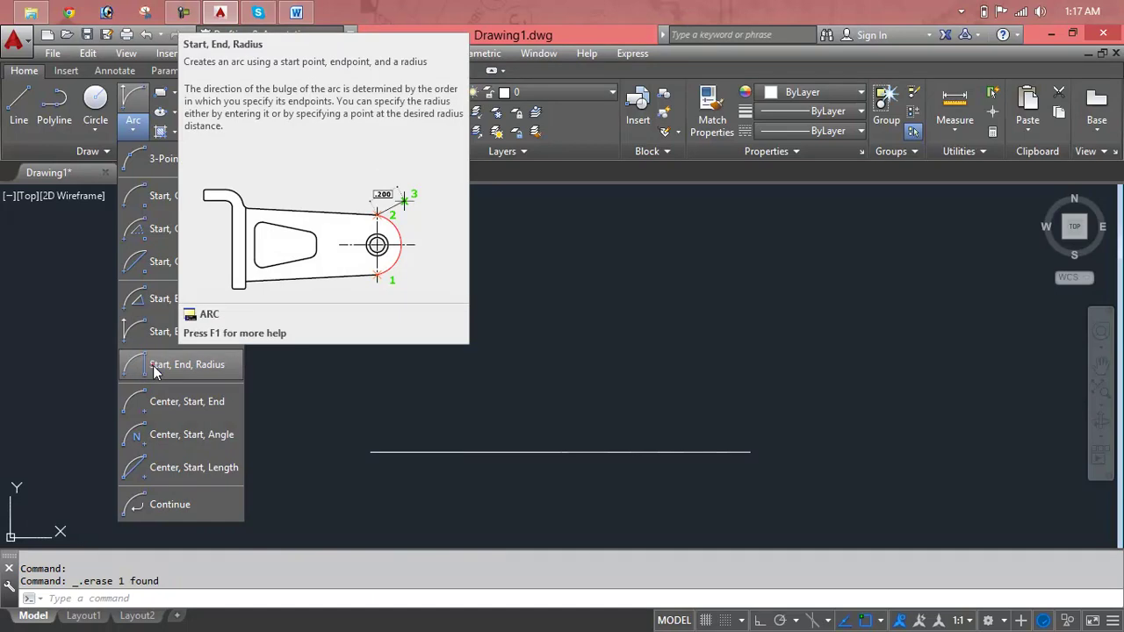
# Step: Draw a Start, End, Radius arc between the line's endpoints with a 6' radius, then delete it
pyautogui.click(156, 372)
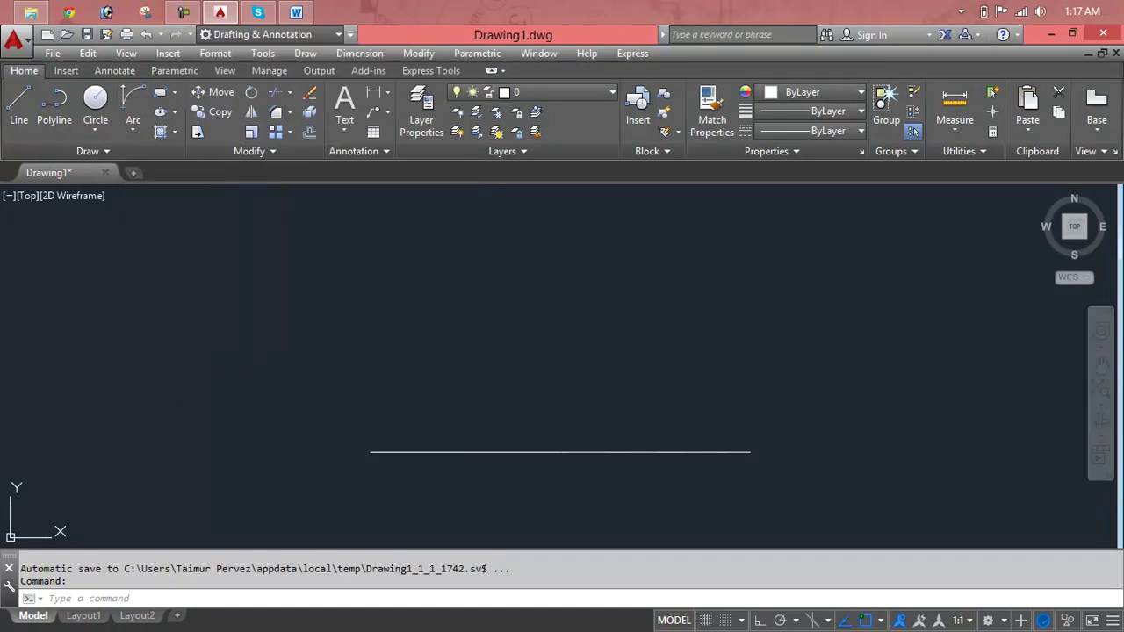
pyautogui.click(370, 452)
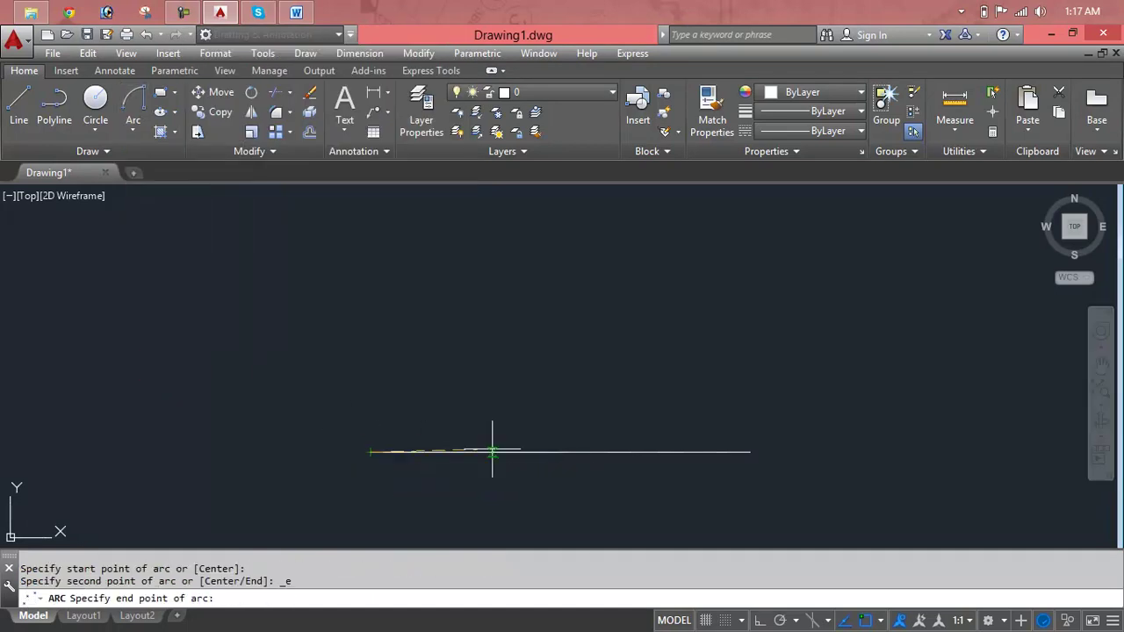
pyautogui.click(749, 453)
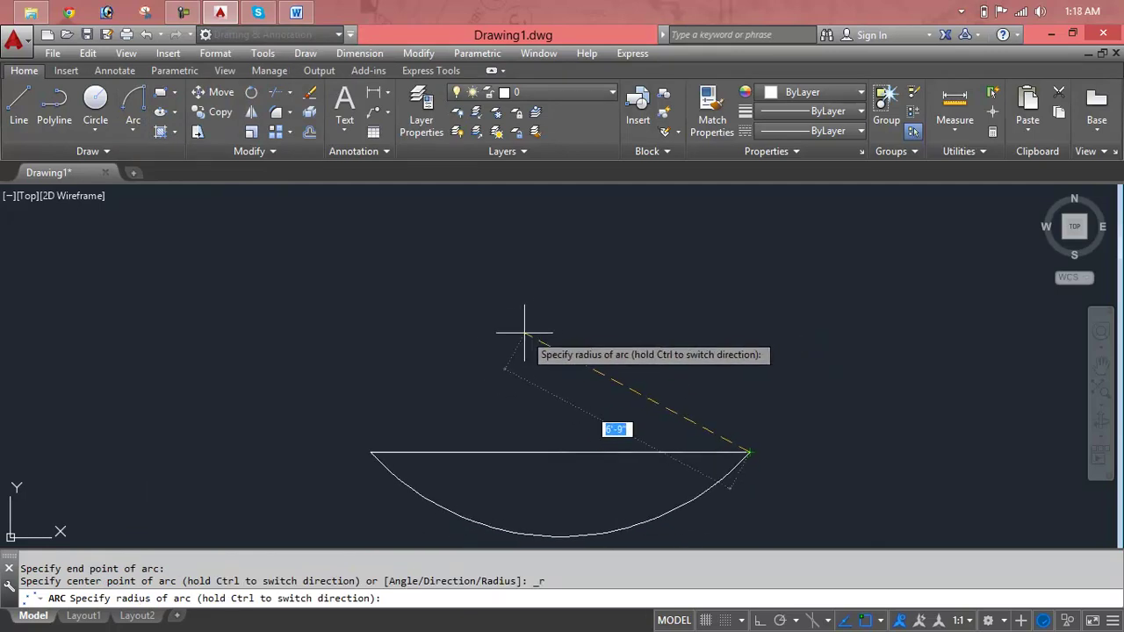
pyautogui.write('5')
pyautogui.press('BackSpace')
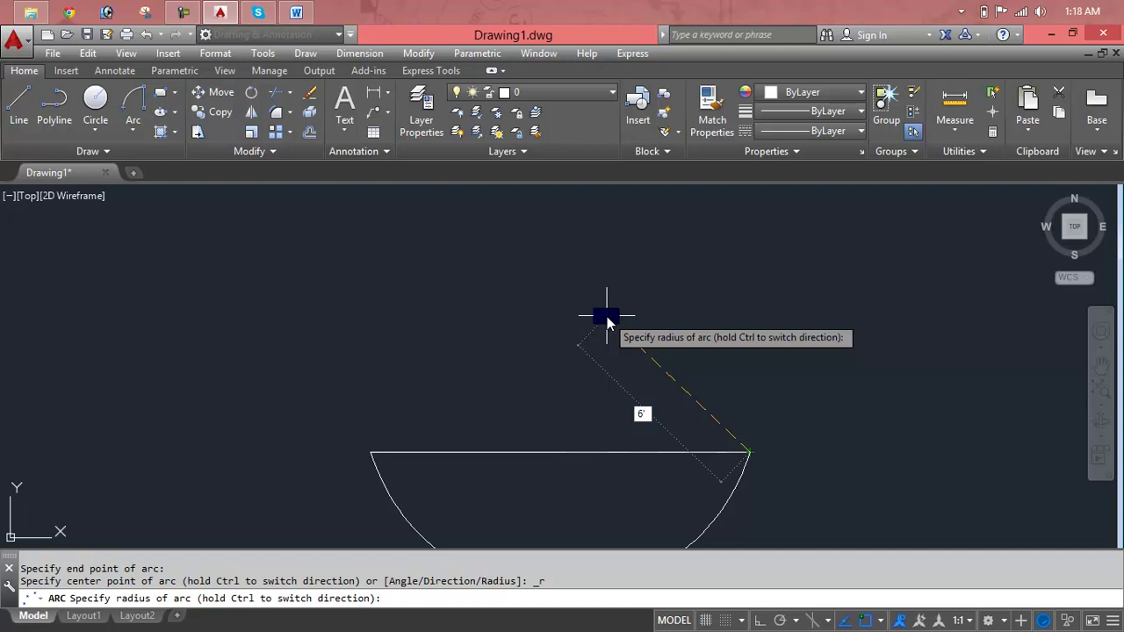
pyautogui.press('Return')
pyautogui.moveTo(630, 416); pyautogui.dragTo(630, 361, button='middle')
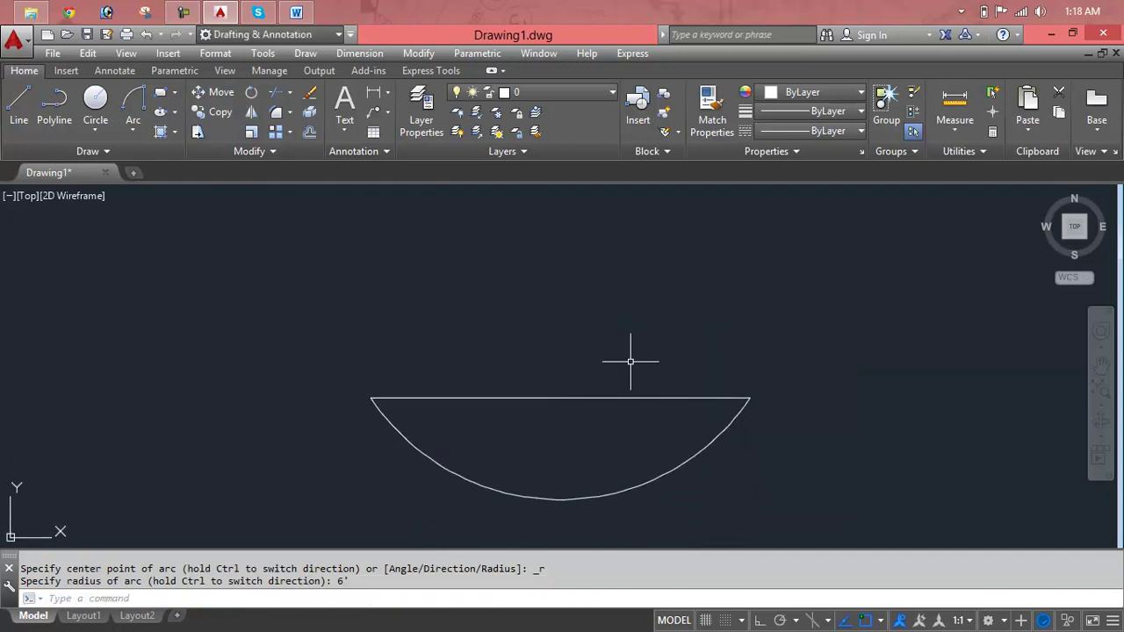
pyautogui.click(665, 480)
pyautogui.press('Delete')
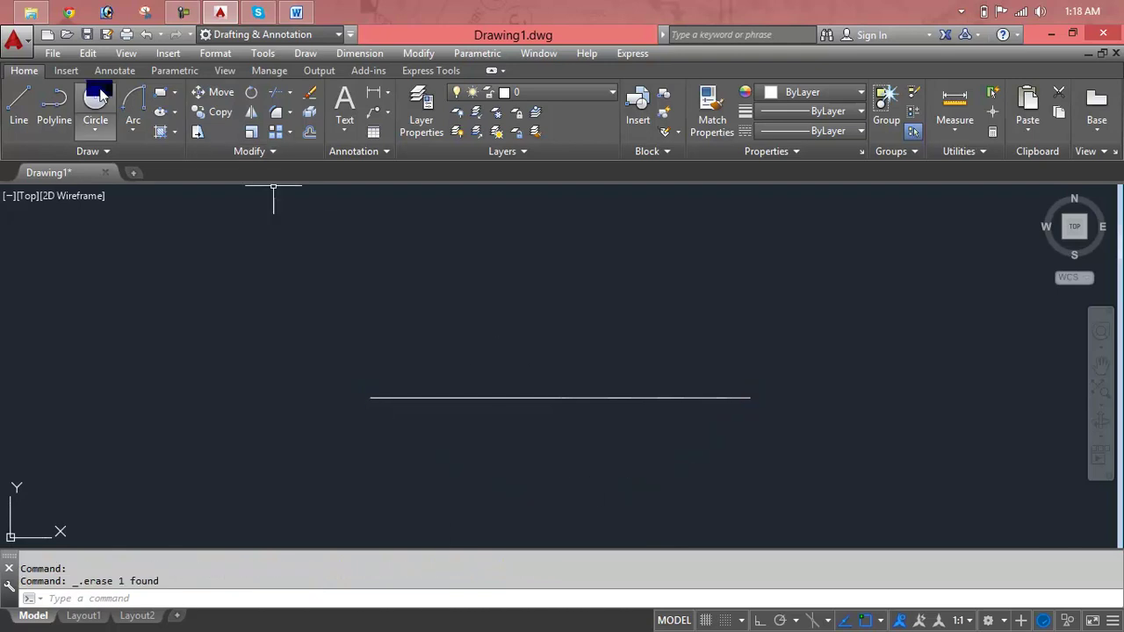
# Step: Draw a Center, Start, End semicircle centred at the line's midpoint, from its right end to its left end, then erase it
pyautogui.click(133, 130)
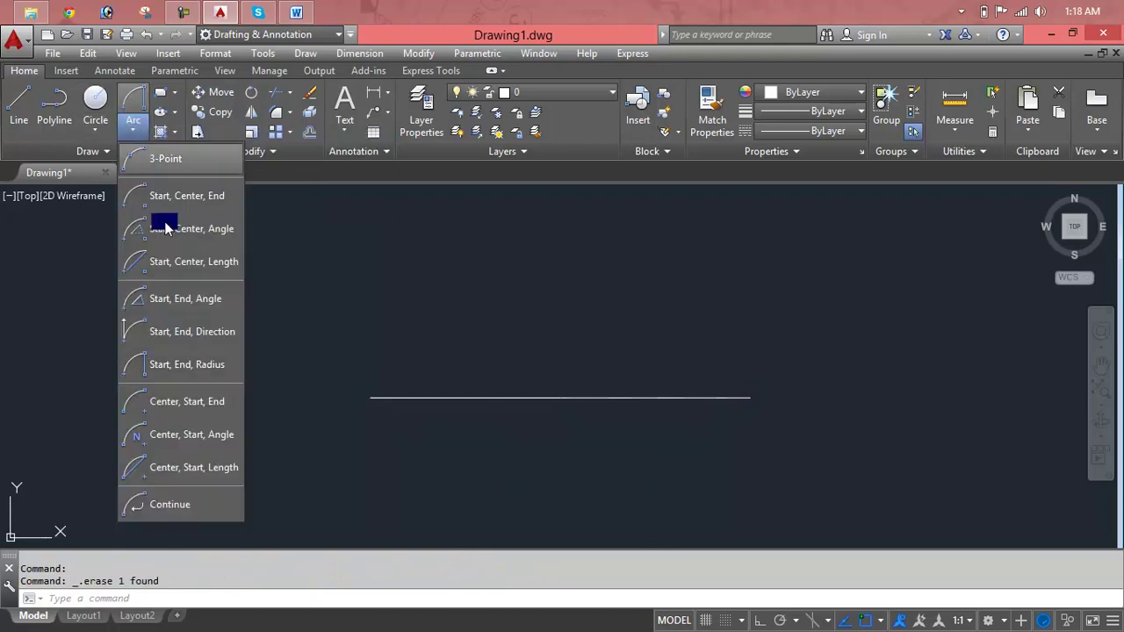
pyautogui.click(218, 403)
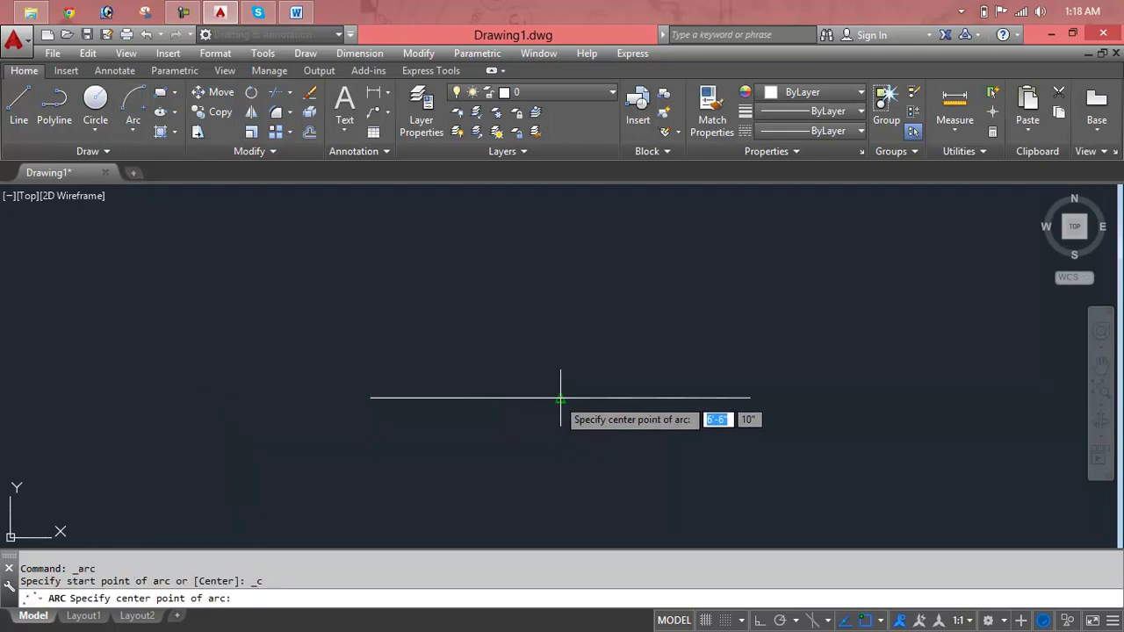
pyautogui.click(557, 398)
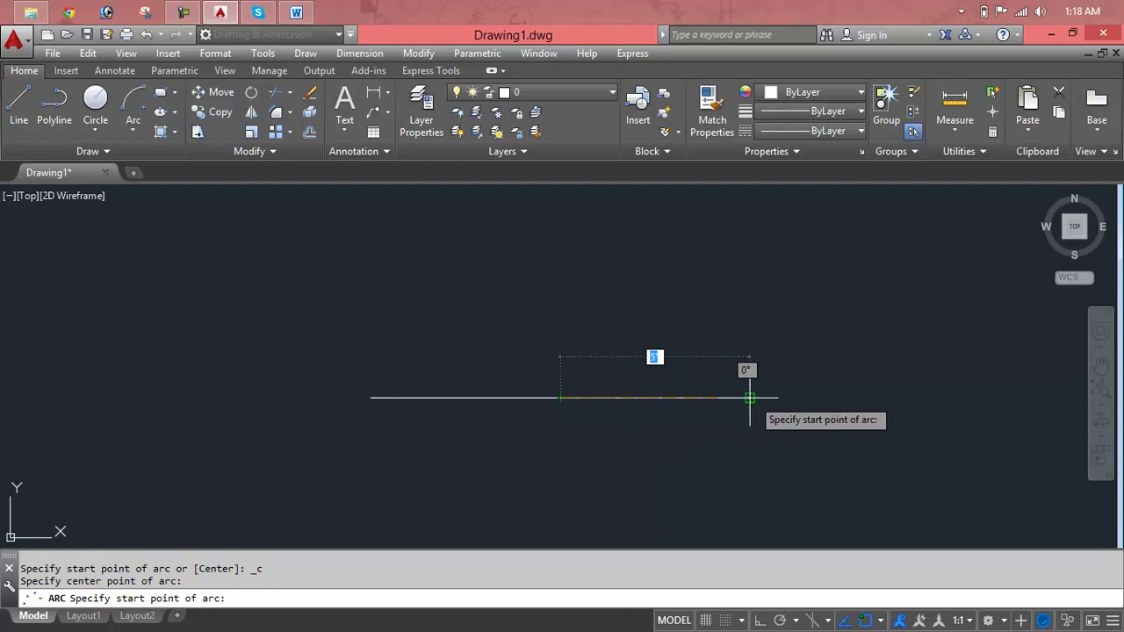
pyautogui.click(751, 398)
pyautogui.click(372, 398)
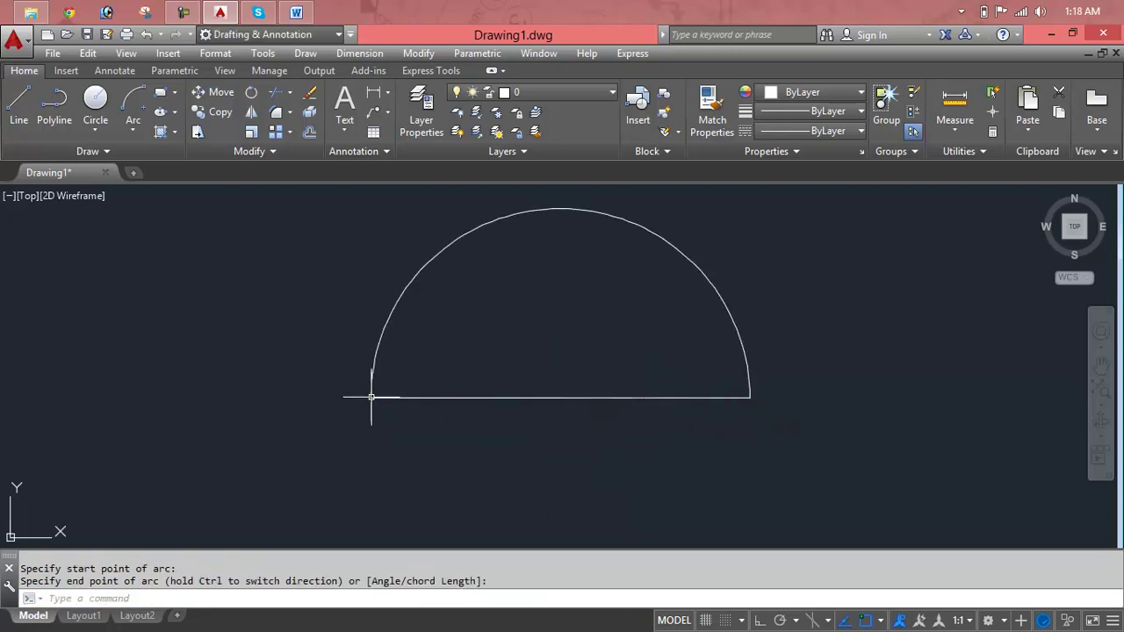
pyautogui.press('Escape')
pyautogui.click(400, 297)
pyautogui.press('Delete')
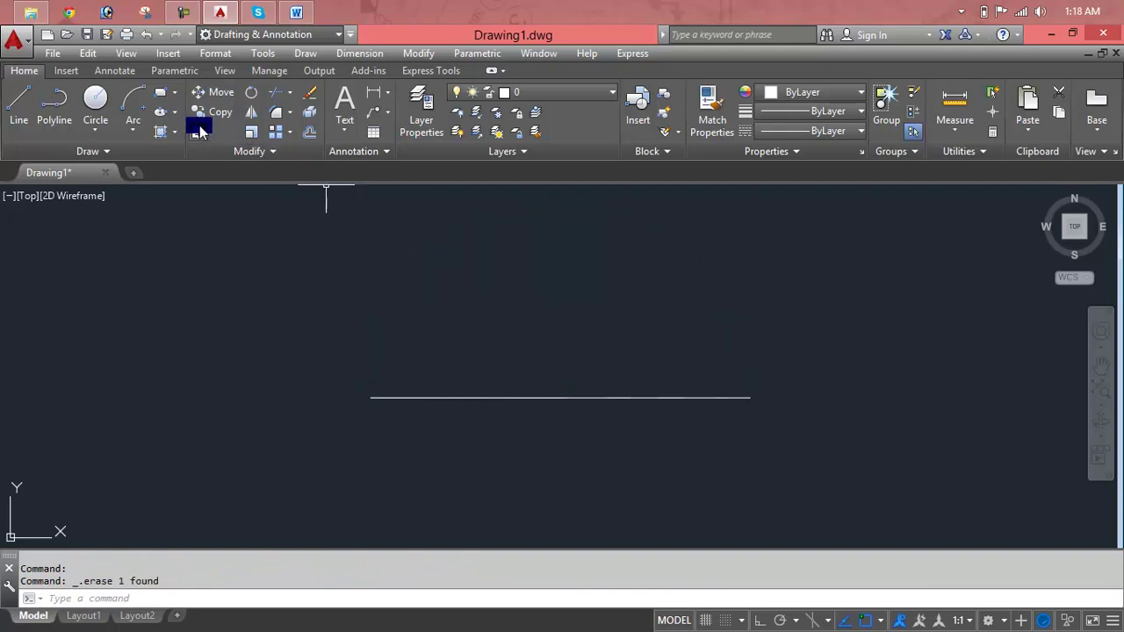
# Step: Draw a 54° Center, Start, Angle arc from the line's midpoint and left end, then erase it
pyautogui.click(130, 128)
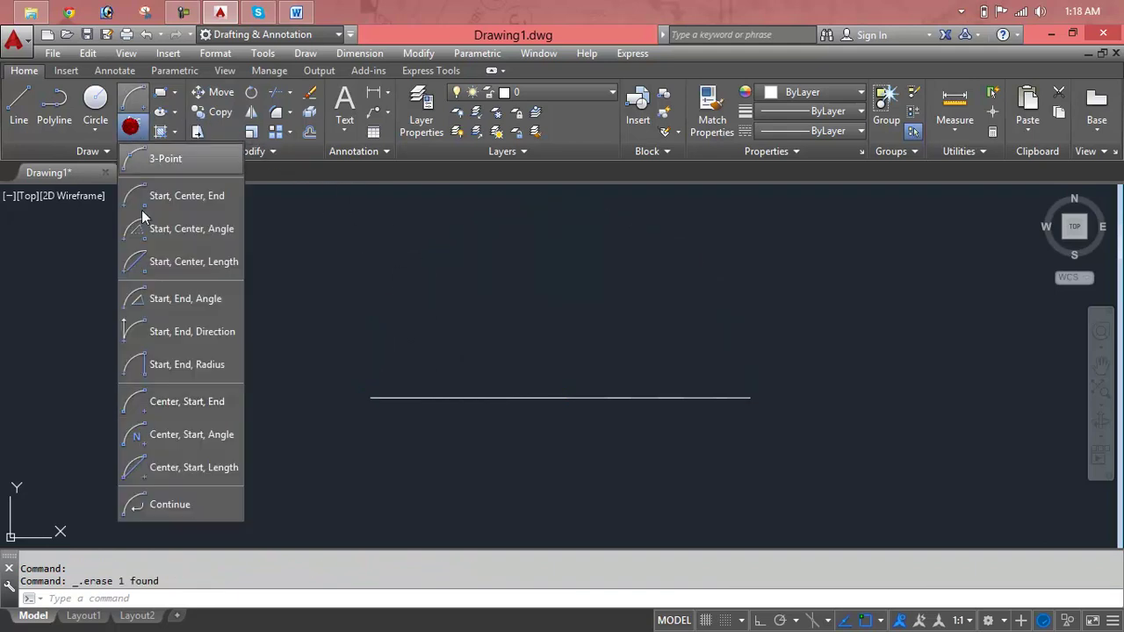
pyautogui.click(221, 448)
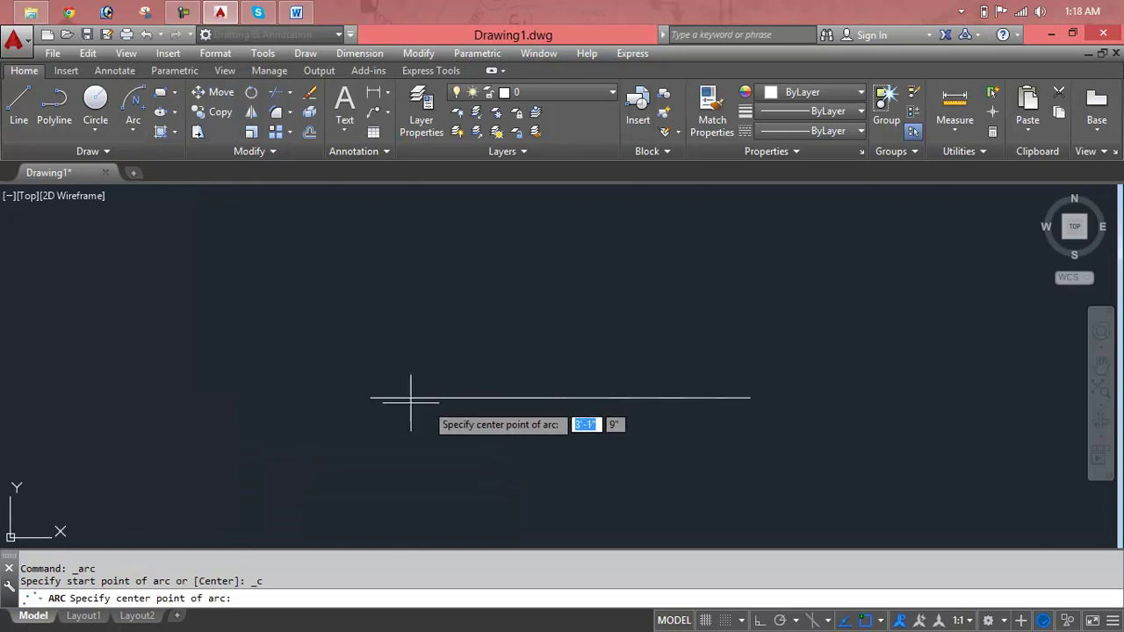
pyautogui.click(559, 398)
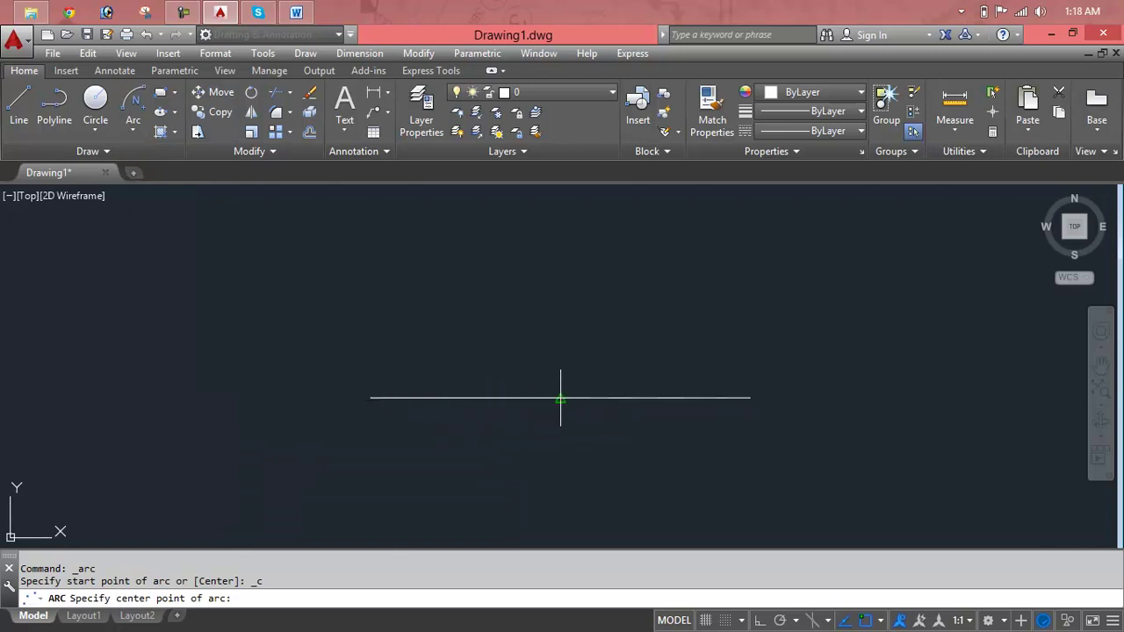
pyautogui.click(371, 398)
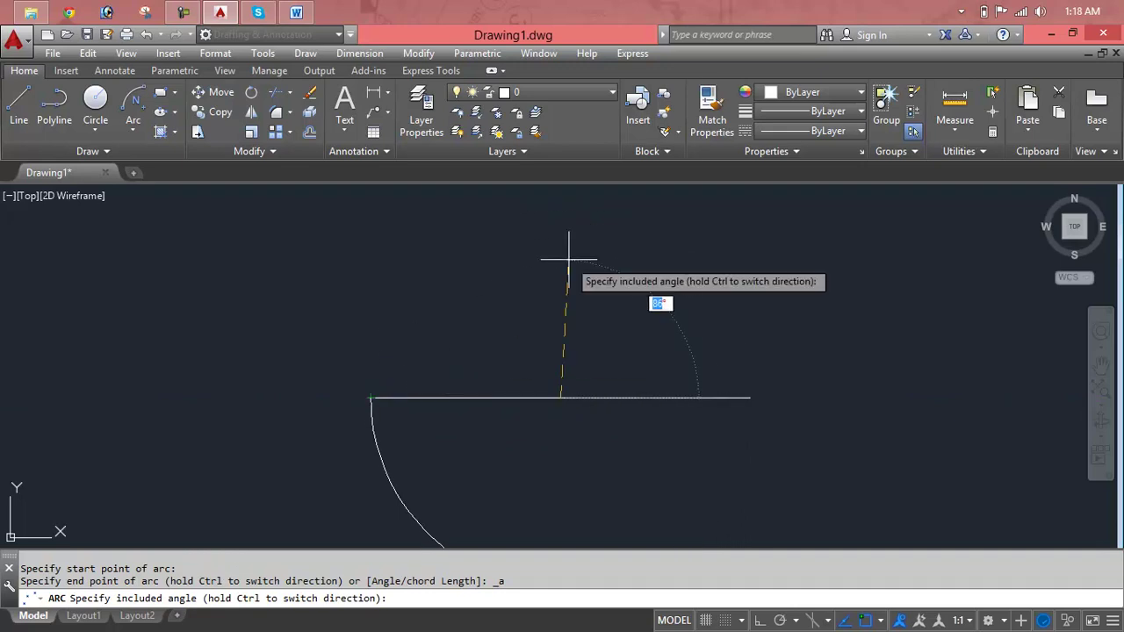
pyautogui.write('54')
pyautogui.press('Return')
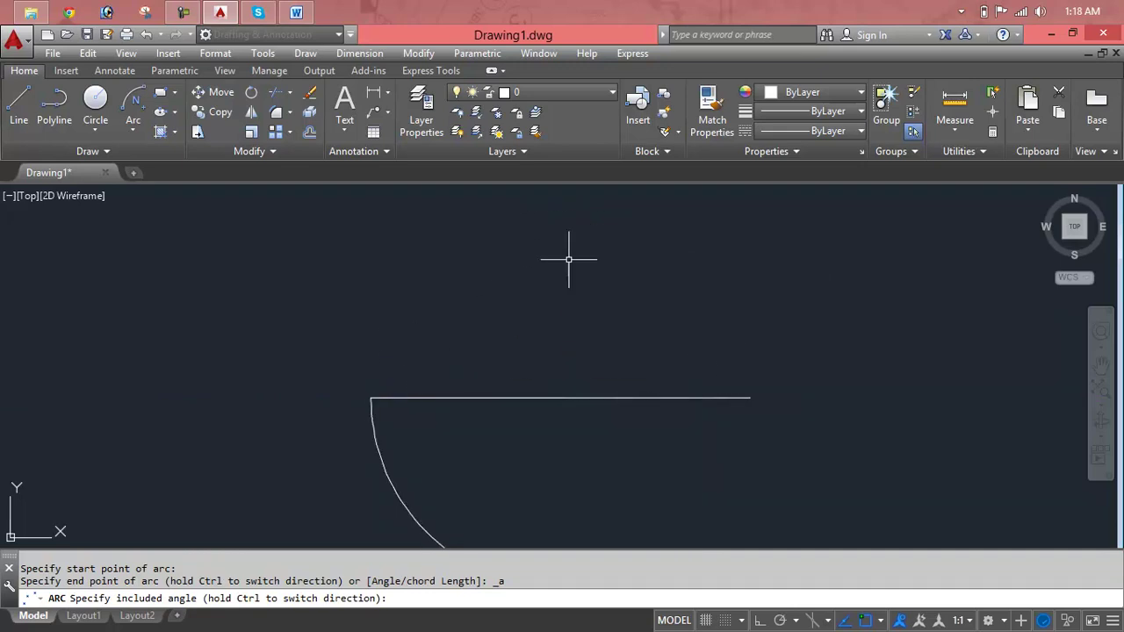
pyautogui.moveTo(509, 375); pyautogui.dragTo(491, 290, button='middle')
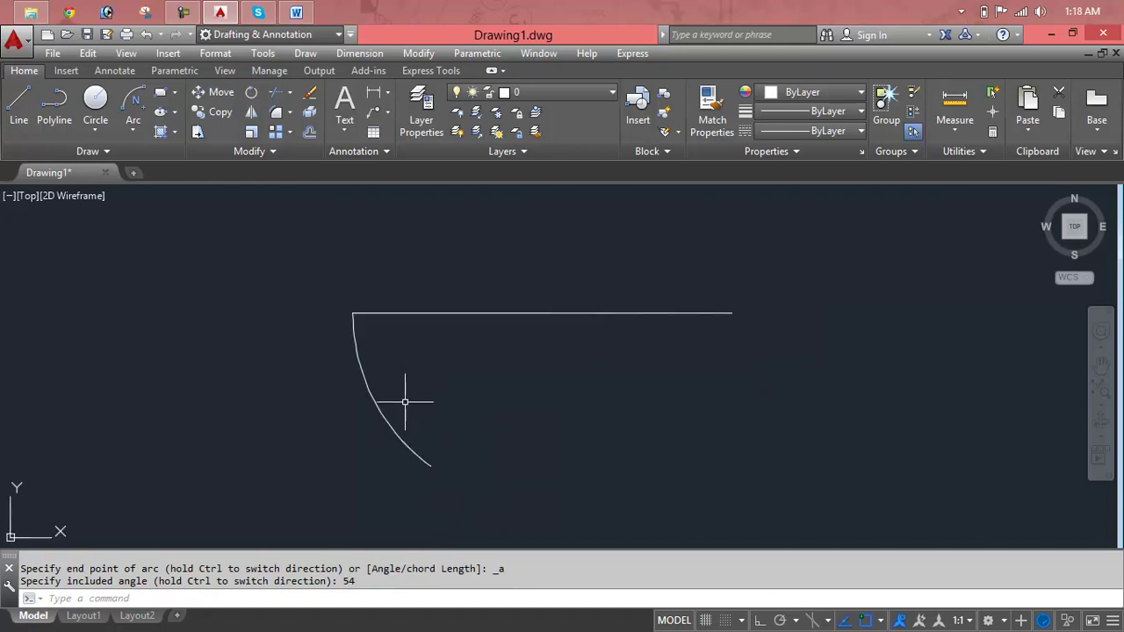
pyautogui.click(396, 431)
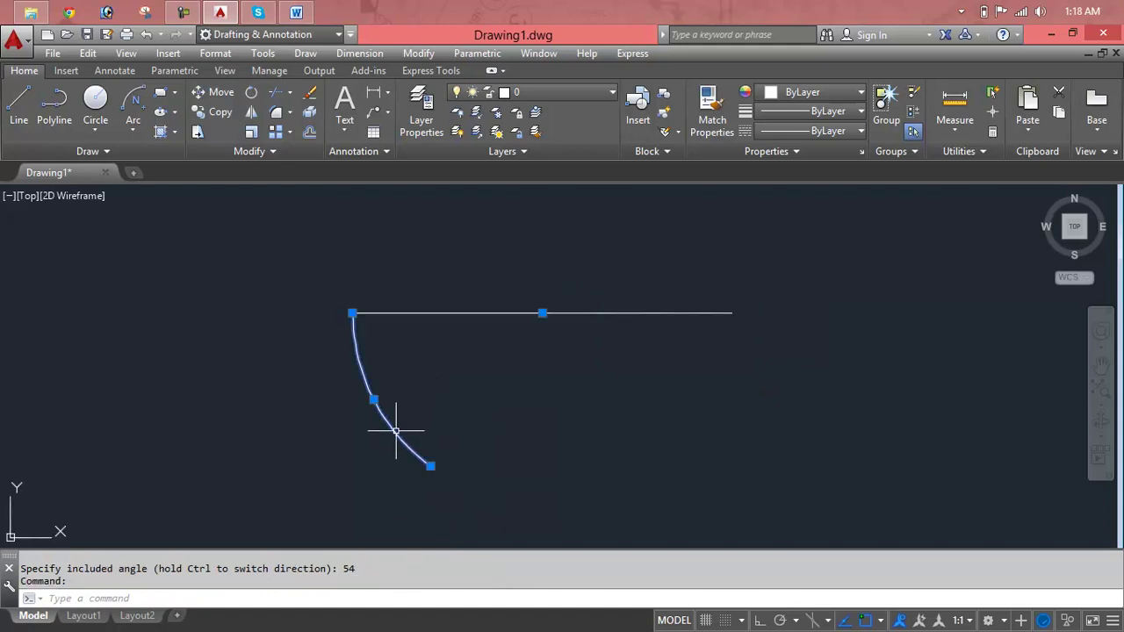
pyautogui.press('Delete')
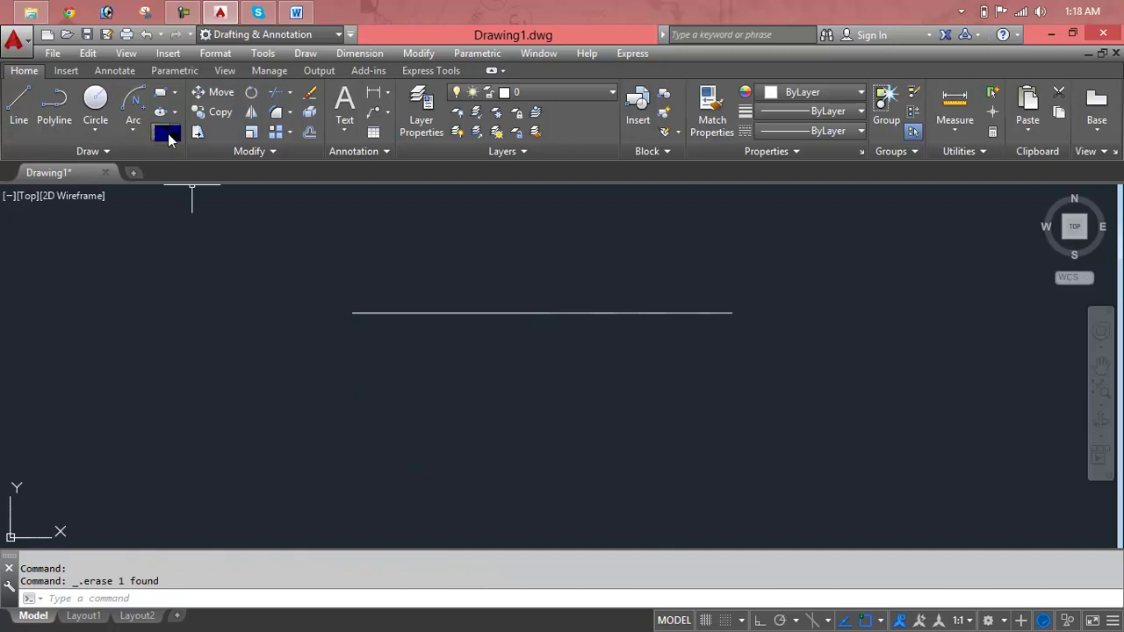
# Step: Draw a Center, Start, Length arc centred at the line's midpoint, starting at its right end, with a 5' chord
pyautogui.click(133, 132)
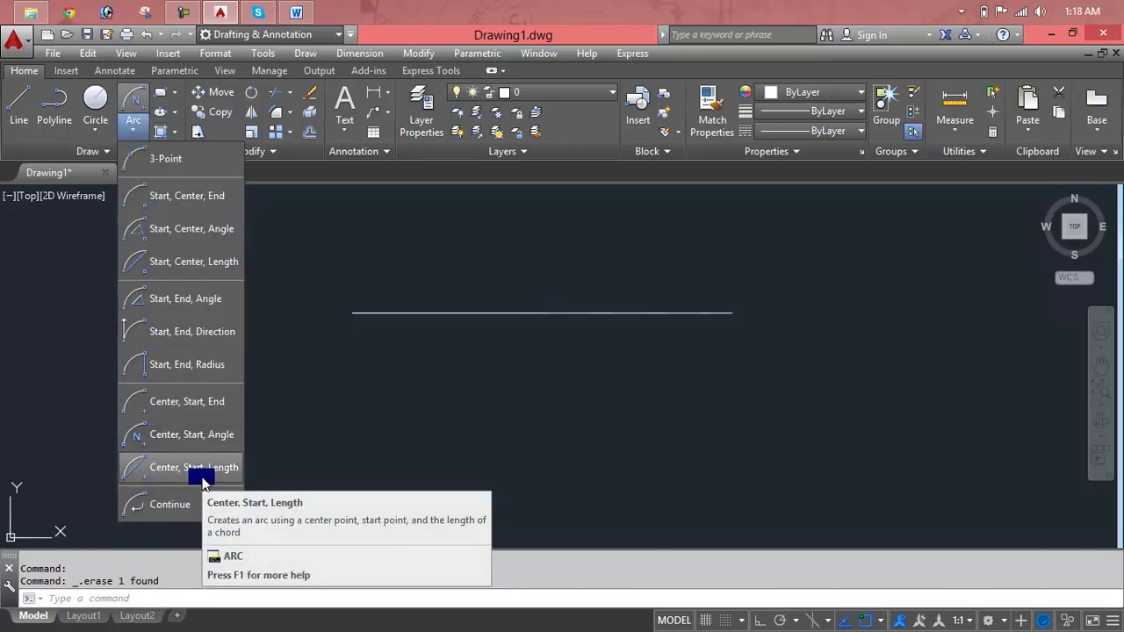
pyautogui.click(202, 474)
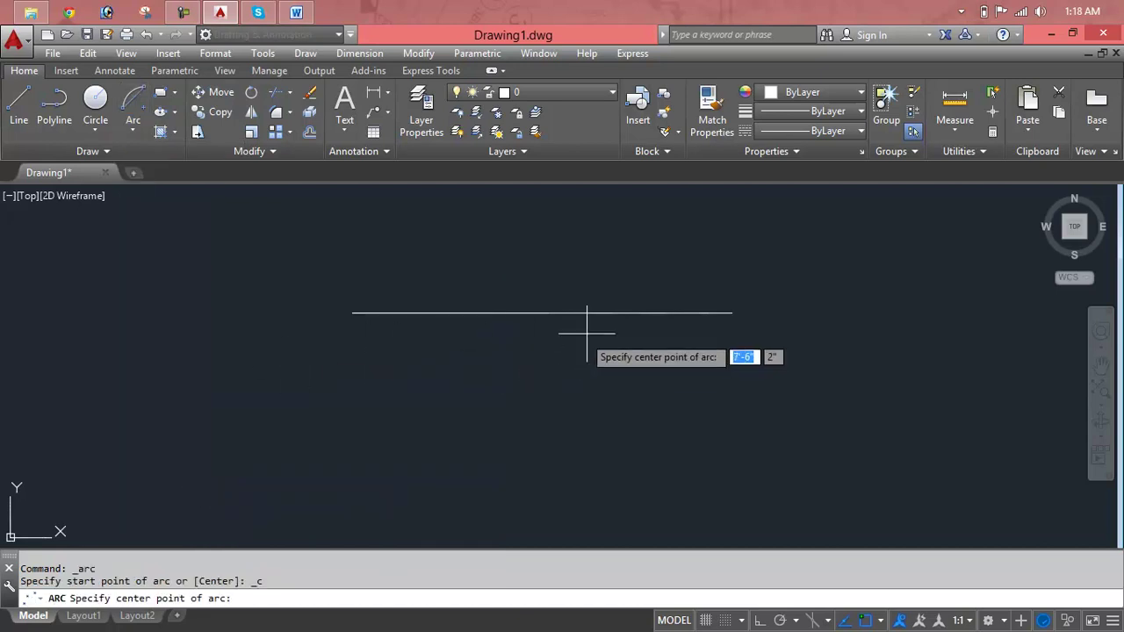
pyautogui.click(543, 312)
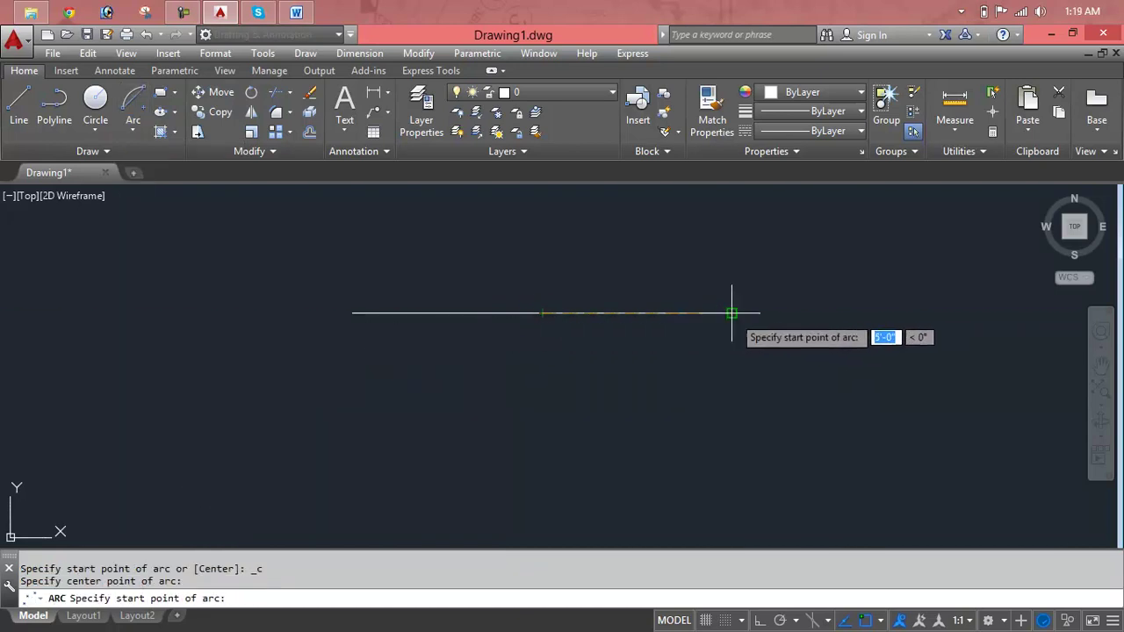
pyautogui.click(731, 313)
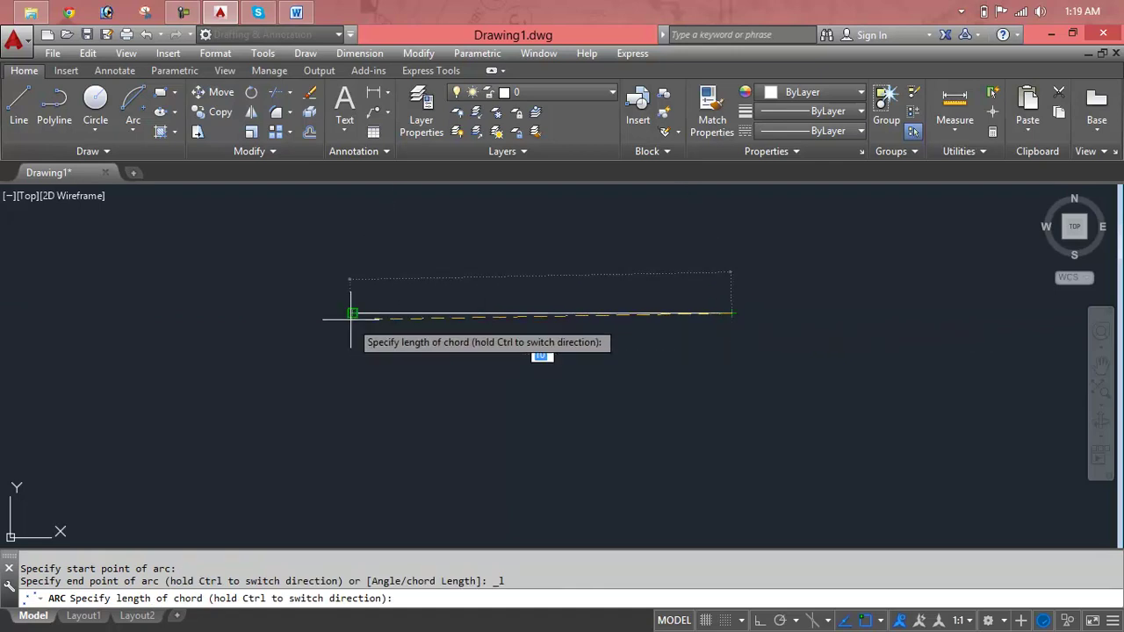
pyautogui.write('5')
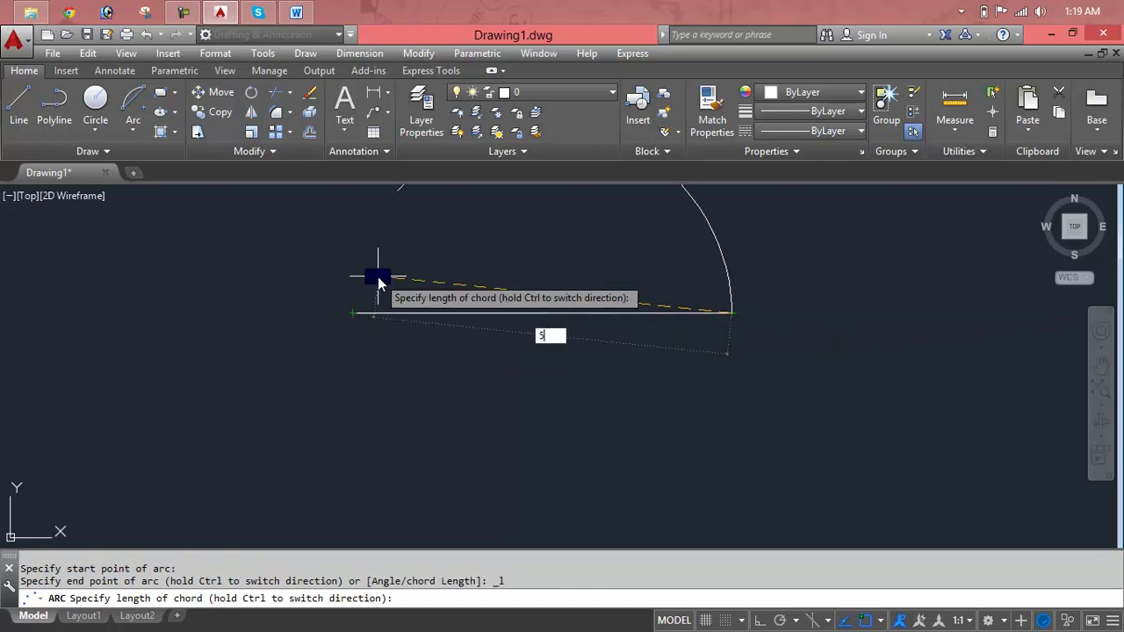
pyautogui.press('Return')
pyautogui.moveTo(398, 275); pyautogui.dragTo(409, 415, button='middle')
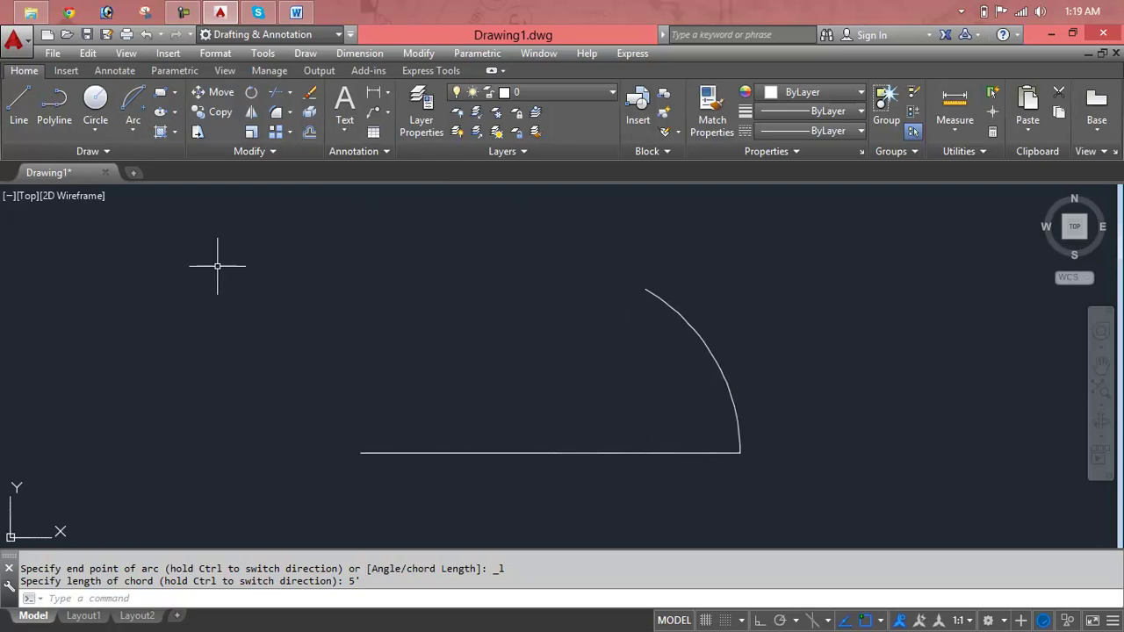
# Step: Add two Continue arcs from the 5' arc, the second ending at the line's left end
pyautogui.click(136, 132)
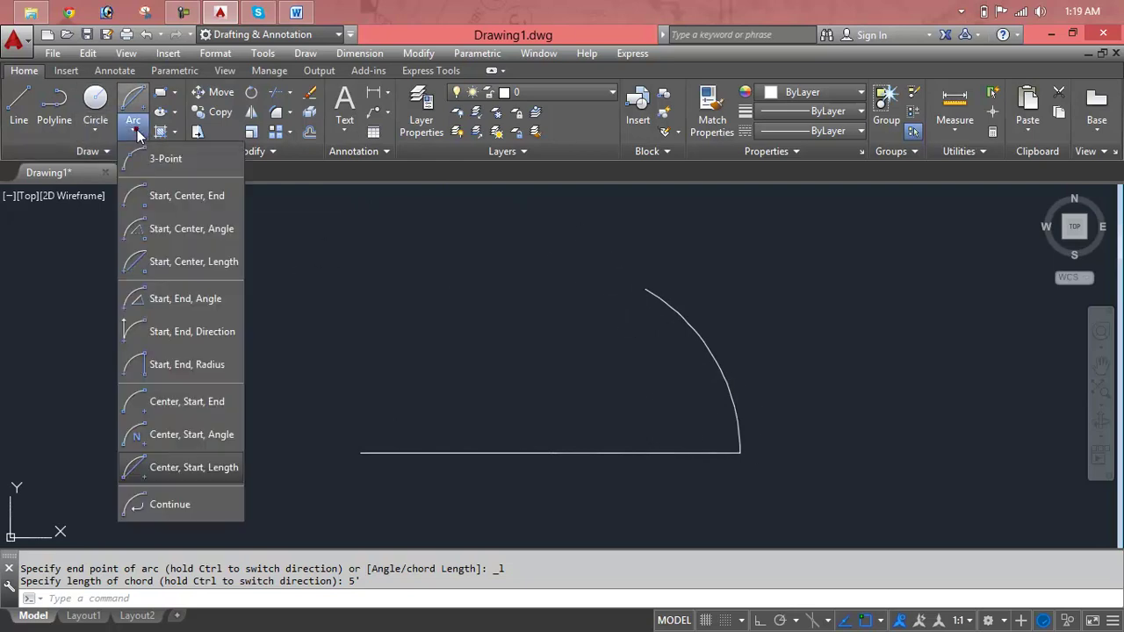
pyautogui.click(208, 505)
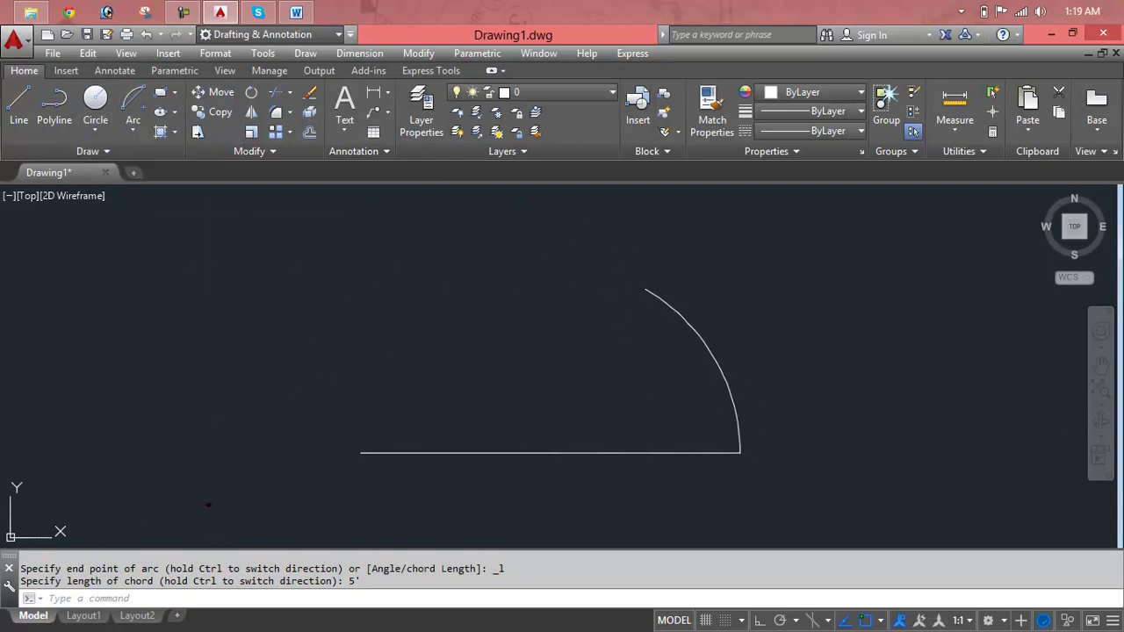
pyautogui.click(444, 277)
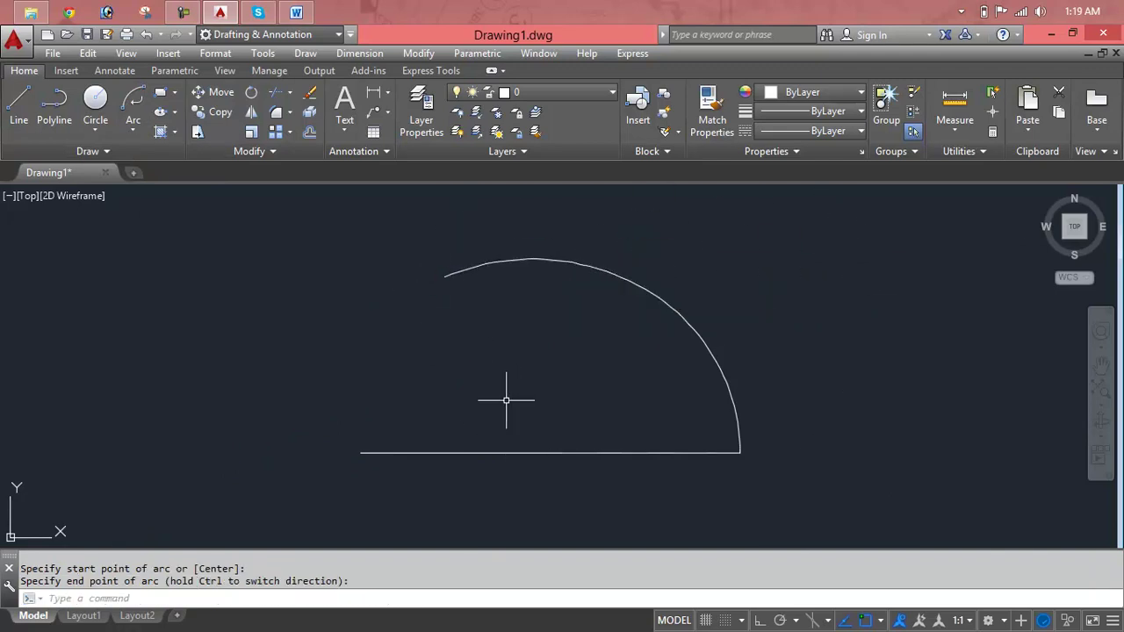
pyautogui.click(132, 130)
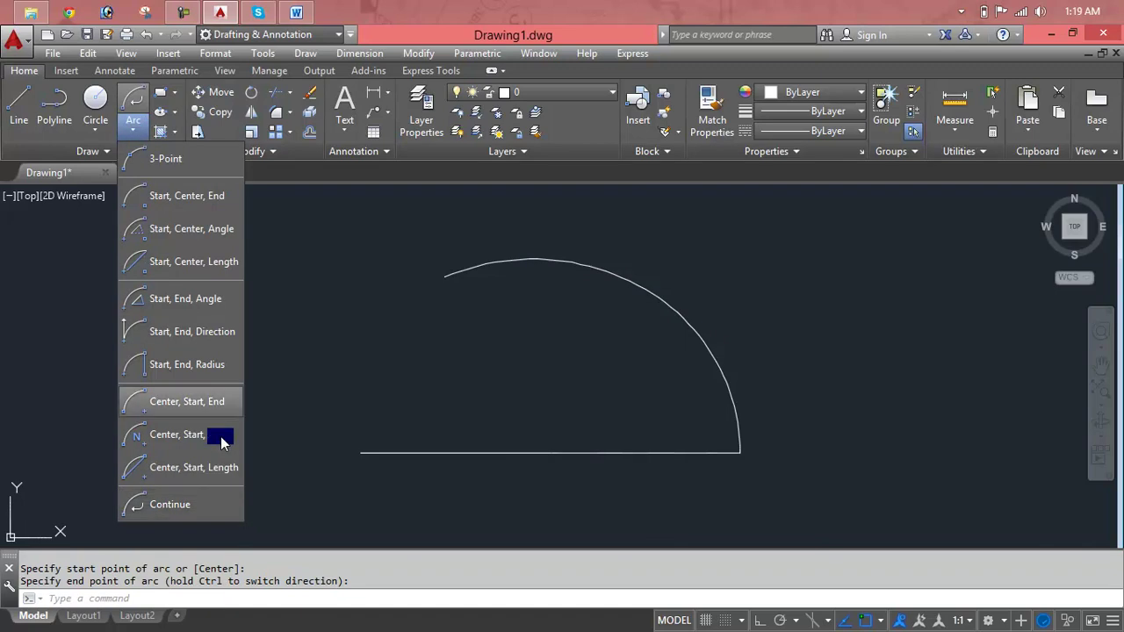
pyautogui.click(224, 495)
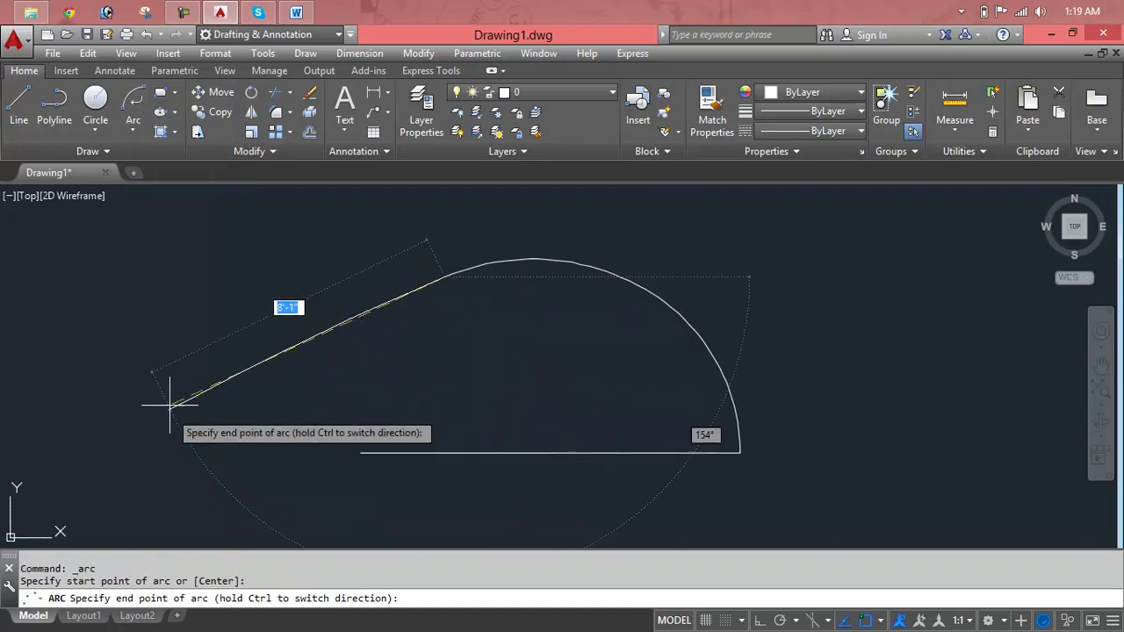
pyautogui.click(359, 452)
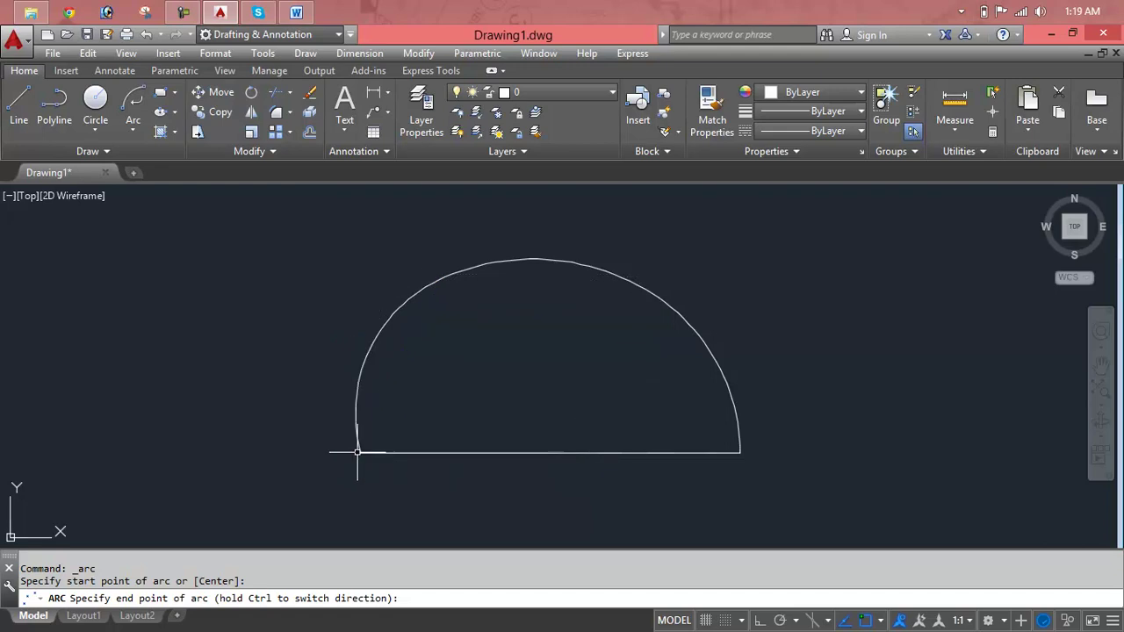
# Step: Window-select and delete the arcs, leaving the reference line unselected
pyautogui.click(741, 283)
pyautogui.click(641, 357)
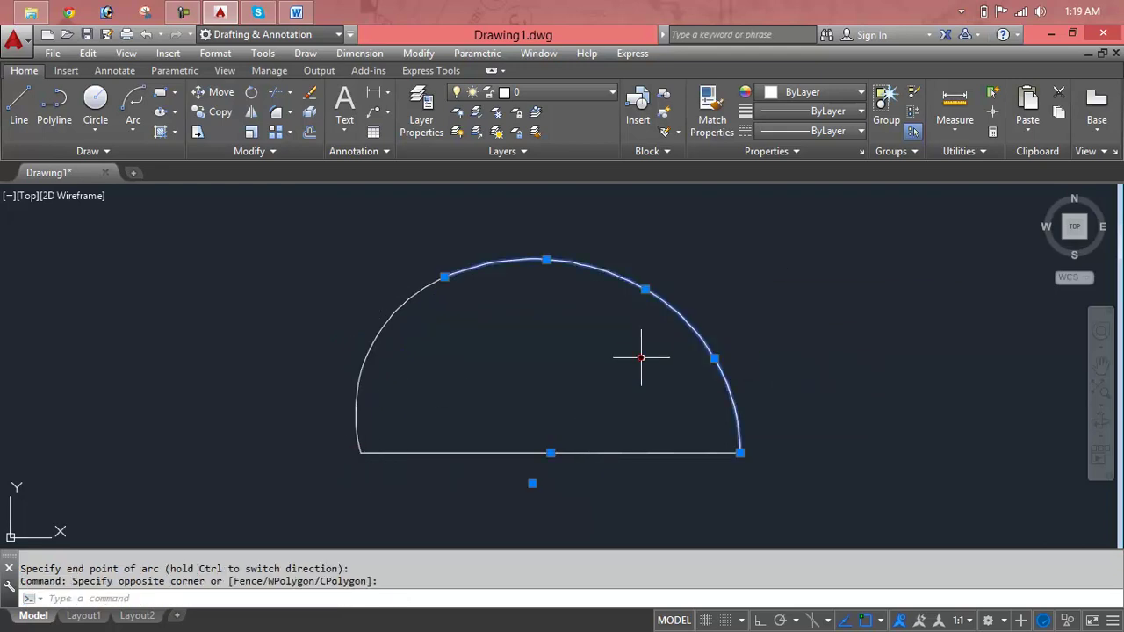
pyautogui.press('Delete')
pyautogui.click(508, 237)
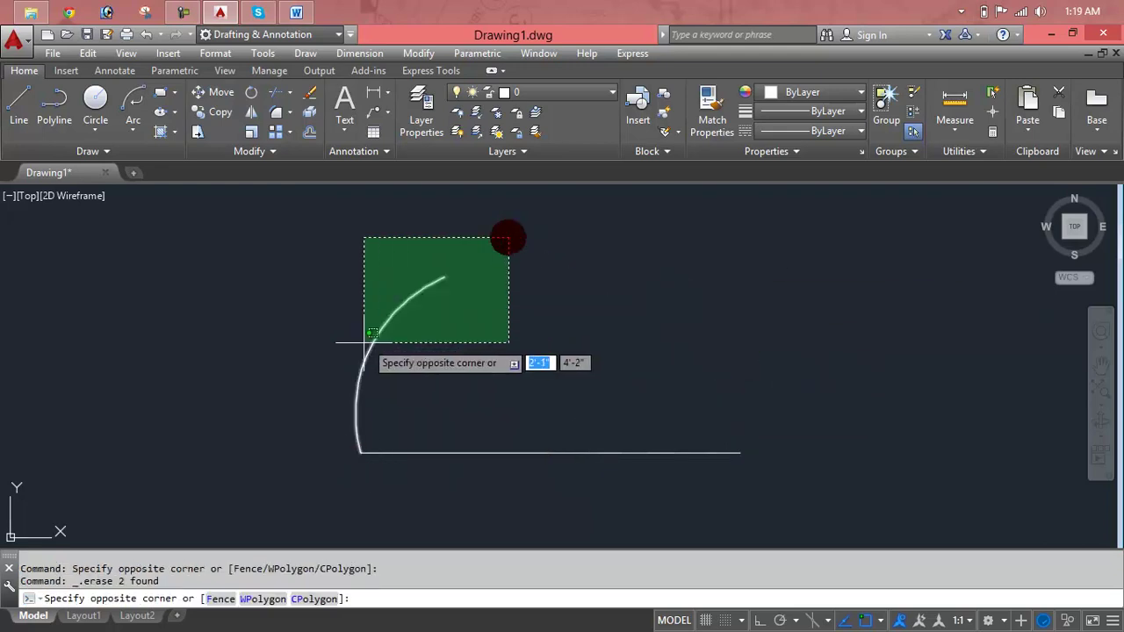
pyautogui.click(353, 358)
pyautogui.press('Delete')
pyautogui.click(661, 342)
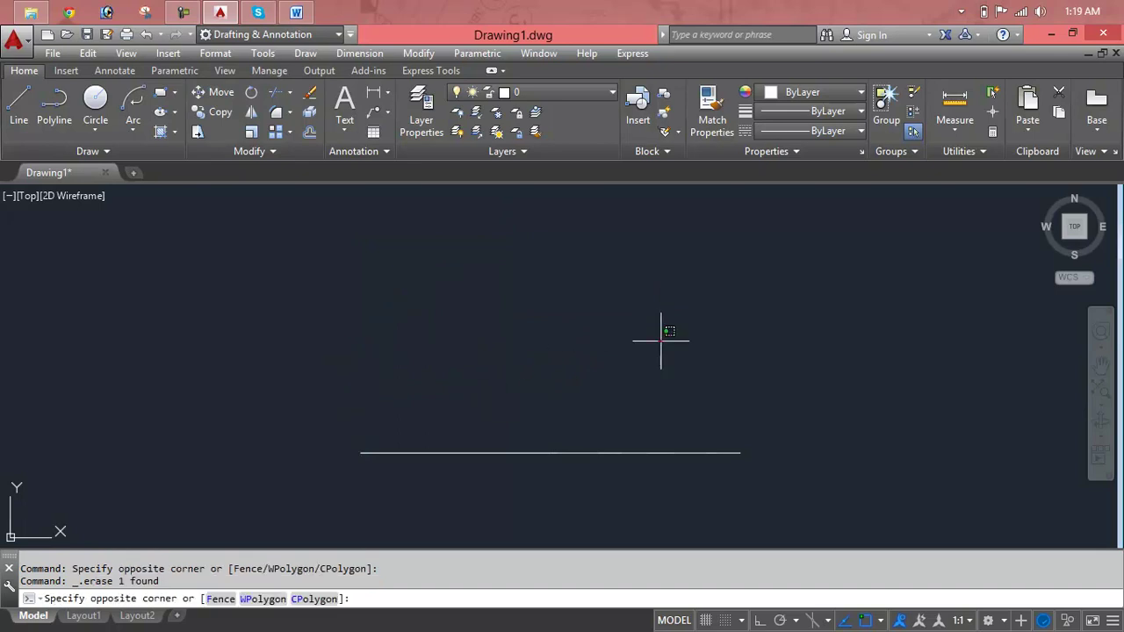
pyautogui.click(527, 483)
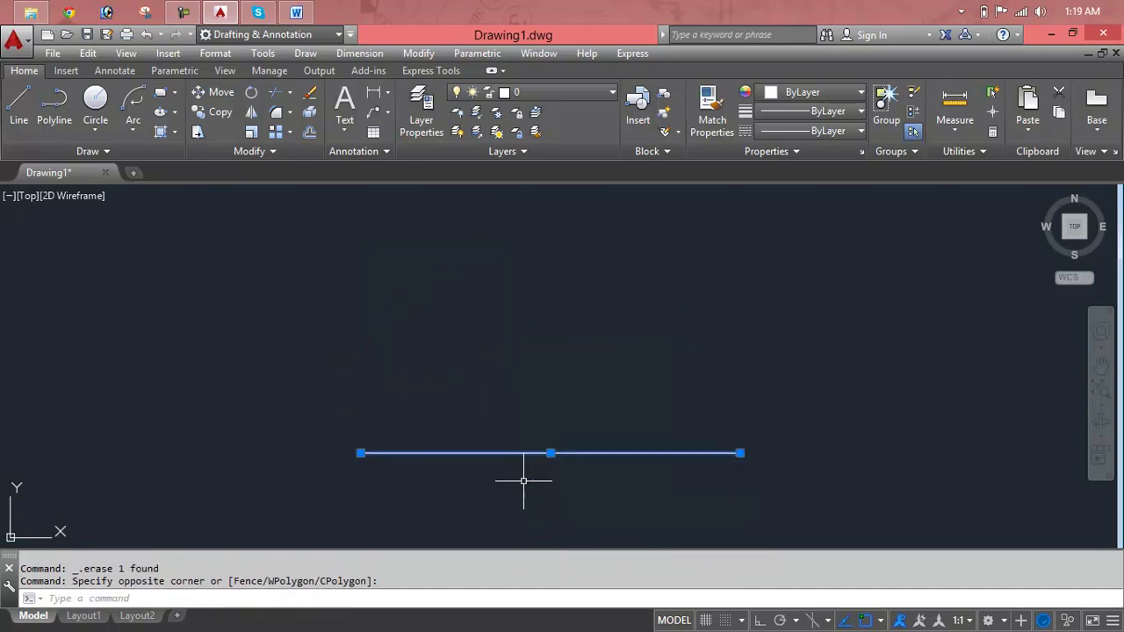
pyautogui.press('Escape')
pyautogui.press('Escape')
# Step: Draw a three-point arc above the reference line with the A command
pyautogui.write('A')
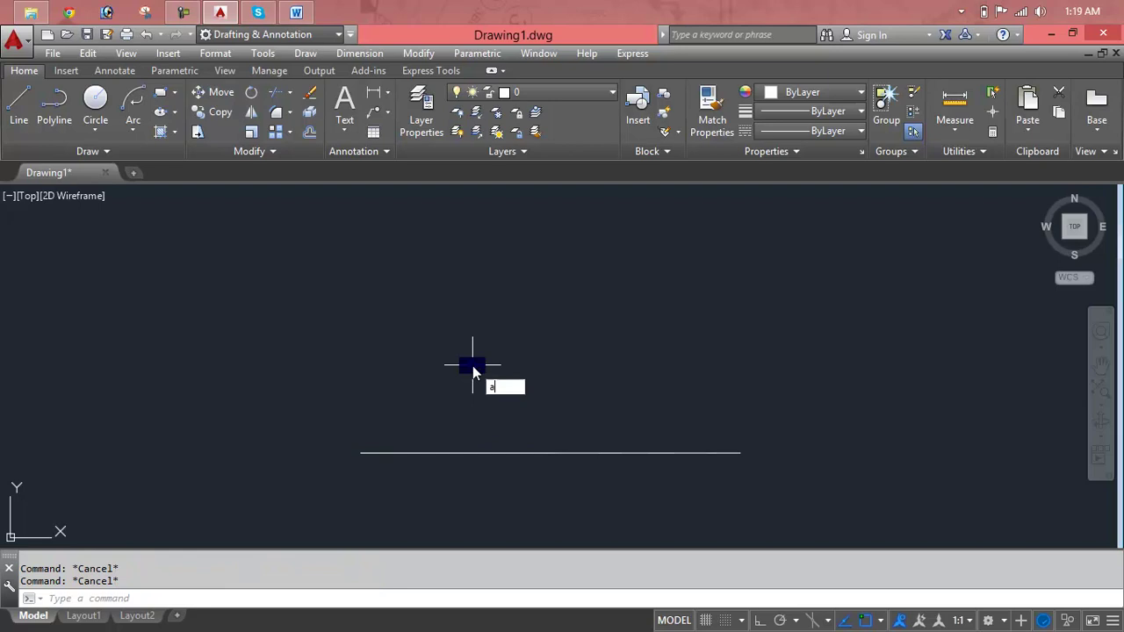
pyautogui.press('Return')
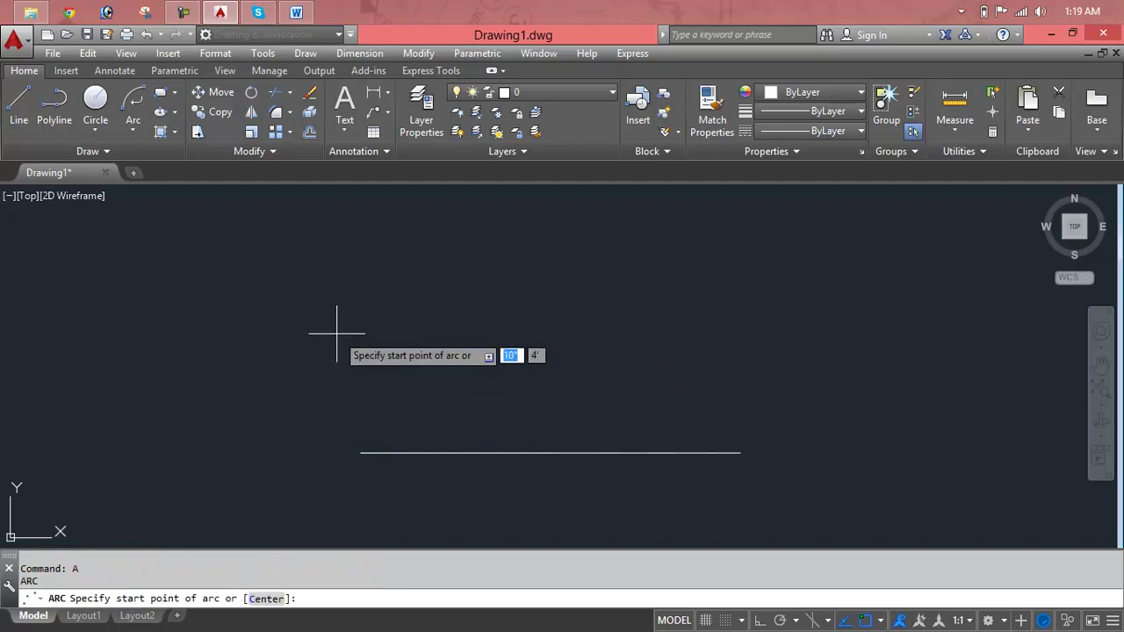
pyautogui.click(337, 334)
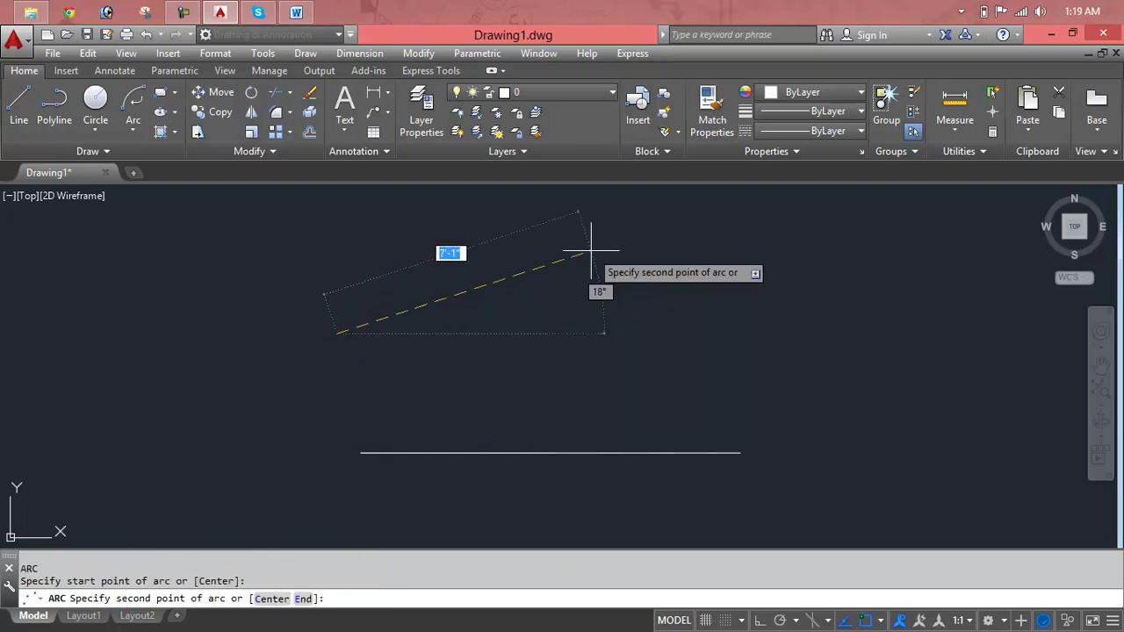
pyautogui.click(552, 240)
pyautogui.click(817, 345)
# Step: Window-select and delete the three-point arc, then the reference line, emptying the canvas
pyautogui.click(846, 282)
pyautogui.click(577, 334)
pyautogui.press('Delete')
pyautogui.click(713, 378)
pyautogui.click(326, 466)
pyautogui.press('Delete')
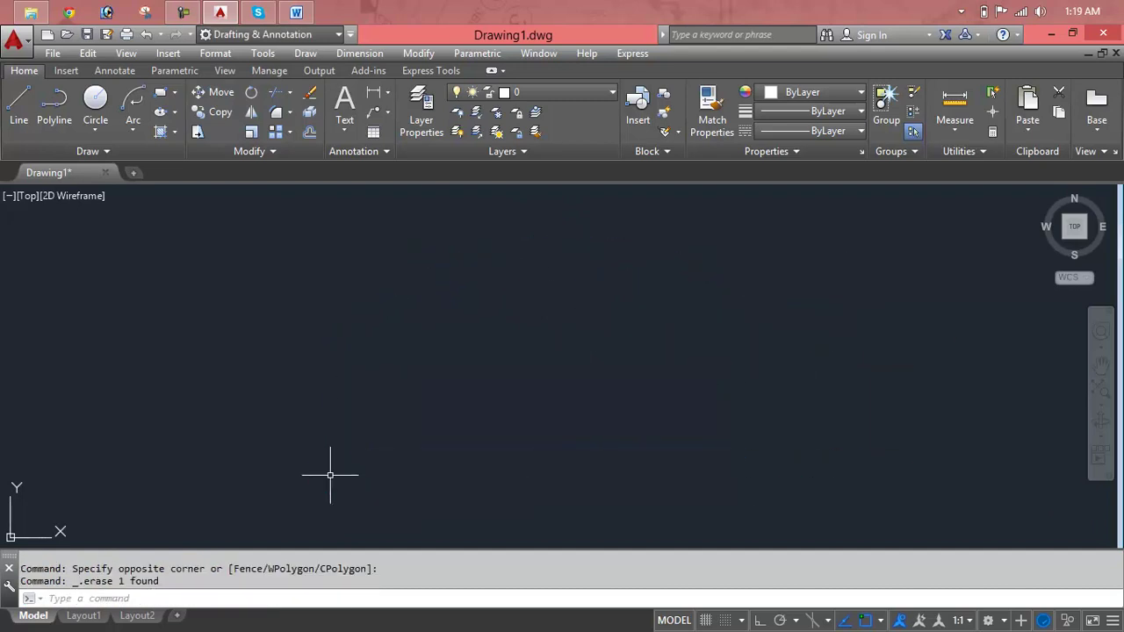